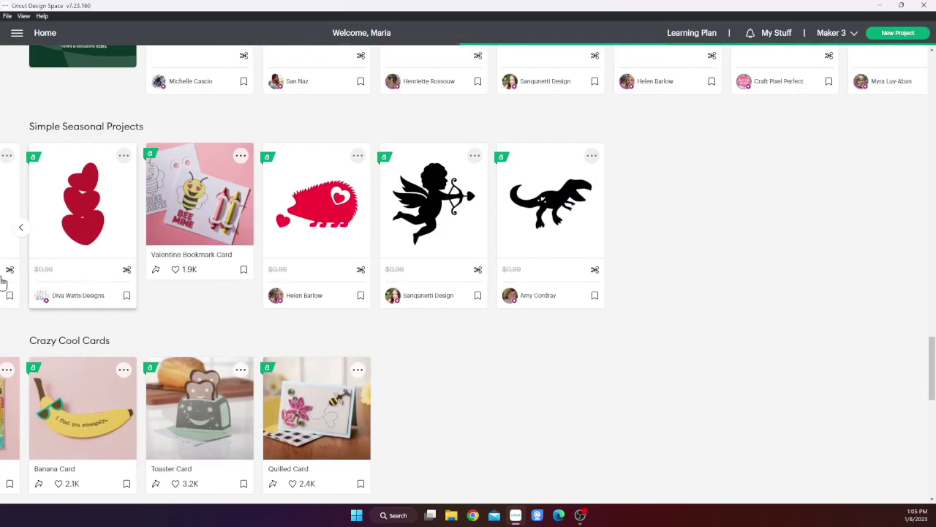
# Find the plain red heart among the Simple Seasonal Projects and add it to the canvas.
pyautogui.click(23, 231)
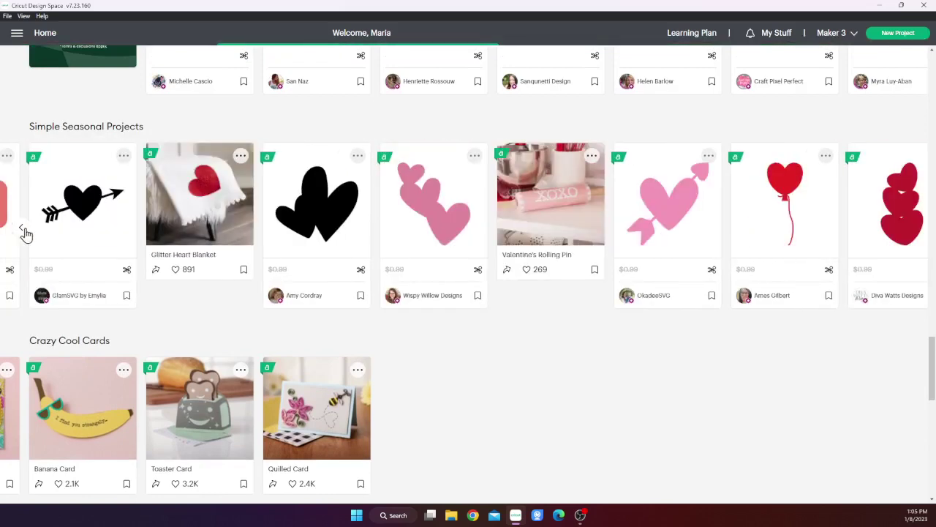
pyautogui.click(22, 231)
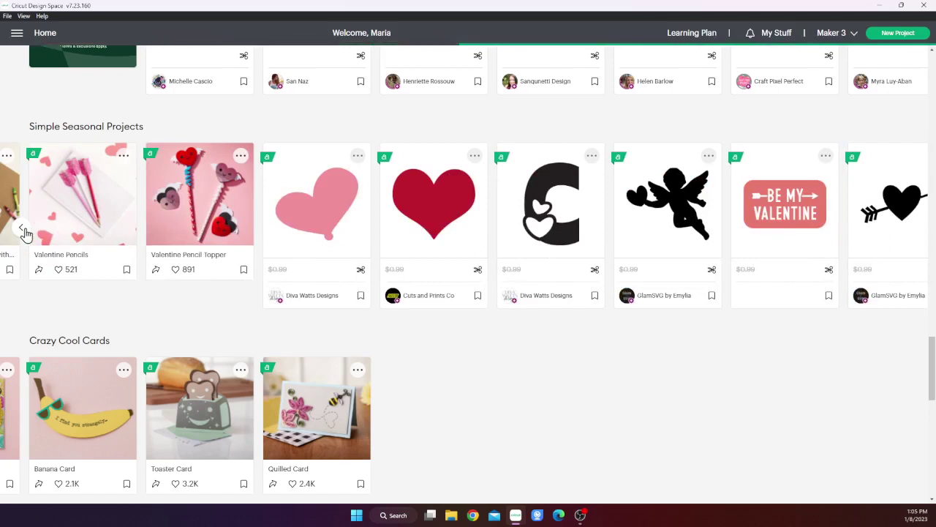
pyautogui.moveTo(437, 245)
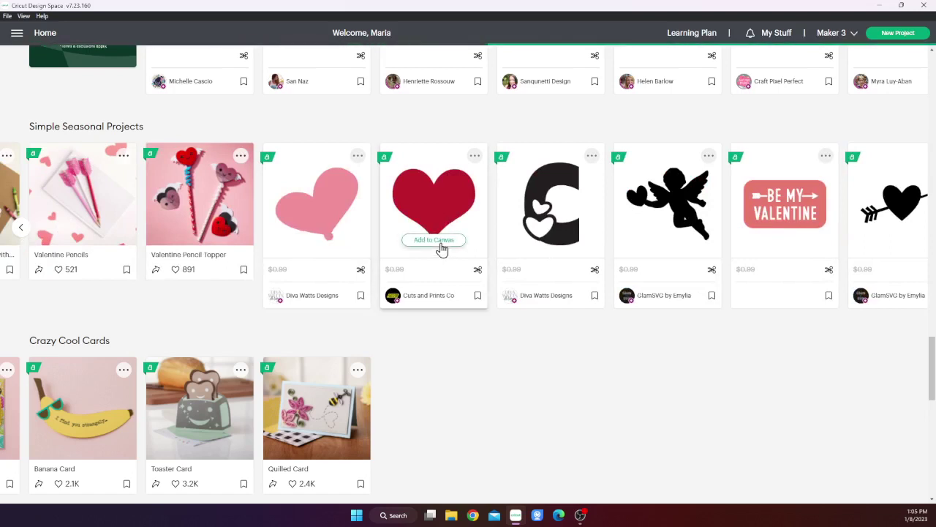
pyautogui.click(439, 245)
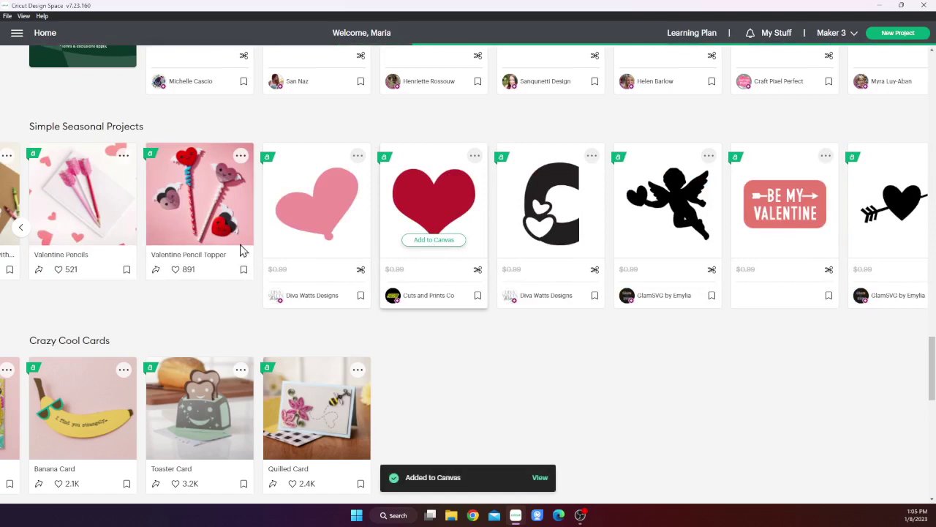
# Look through the Simple Seasonal Projects, The Contributing Artists and Best Beginner Fonts rows on the home page.
pyautogui.click(23, 229)
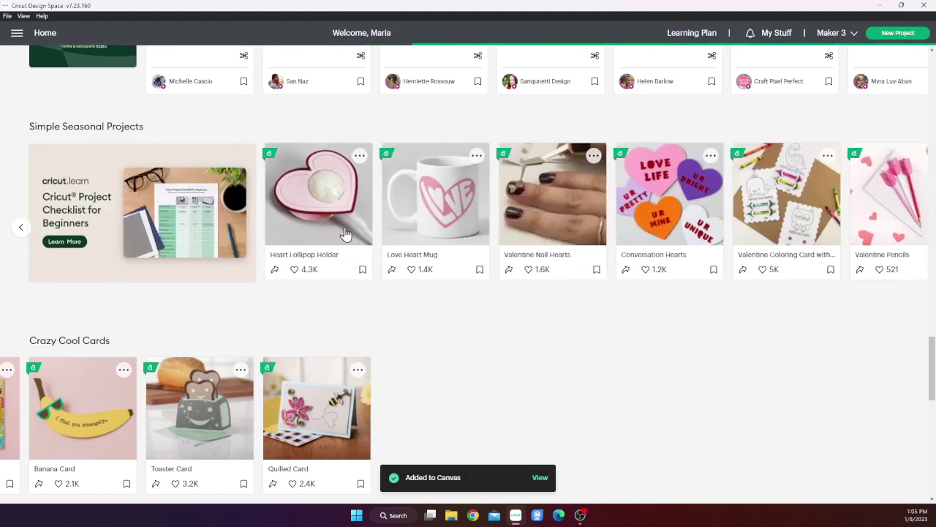
pyautogui.scroll(3, 477, 283)
pyautogui.scroll(3, 477, 283)
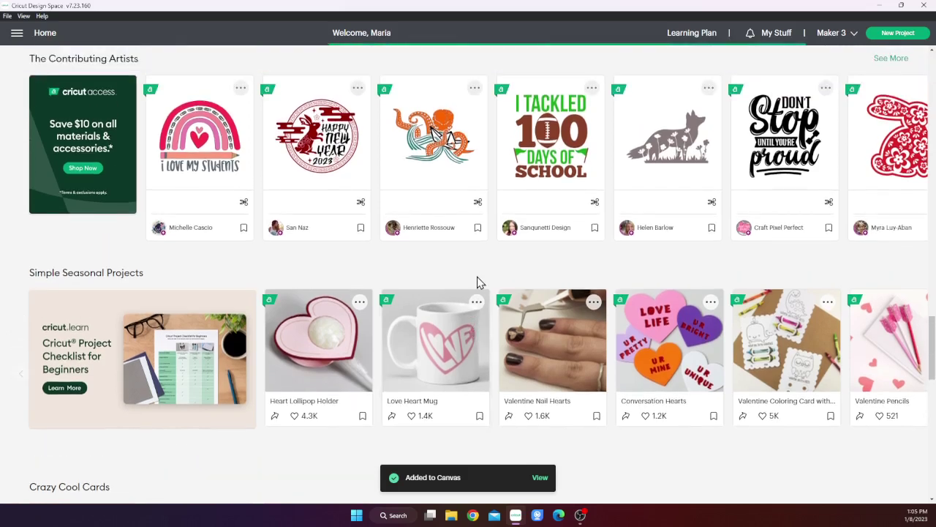
pyautogui.scroll(1, 477, 282)
pyautogui.scroll(1, 477, 282)
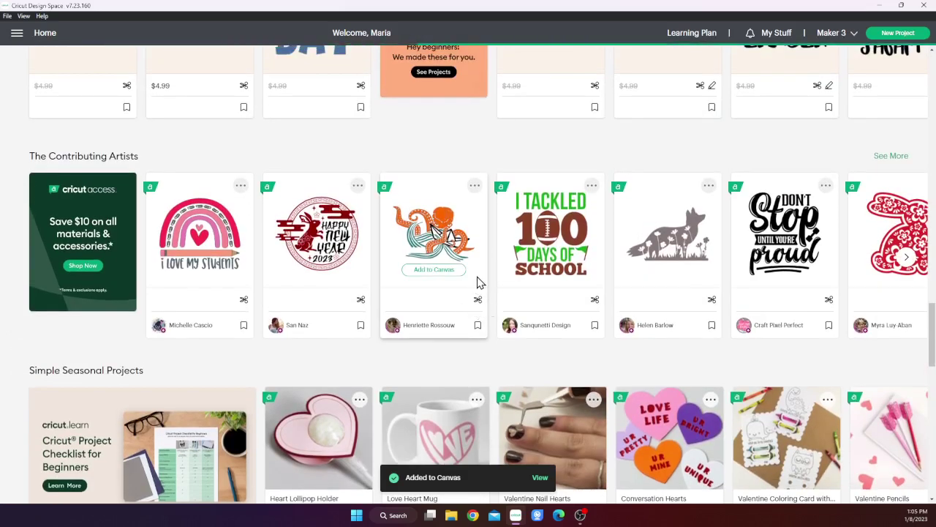
pyautogui.scroll(3, 477, 283)
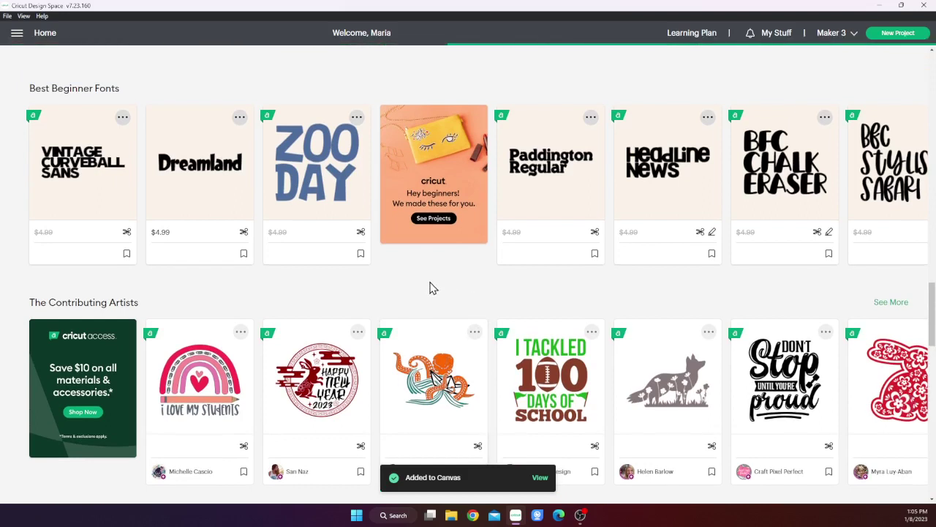
pyautogui.scroll(-1, 431, 284)
pyautogui.scroll(-1, 431, 284)
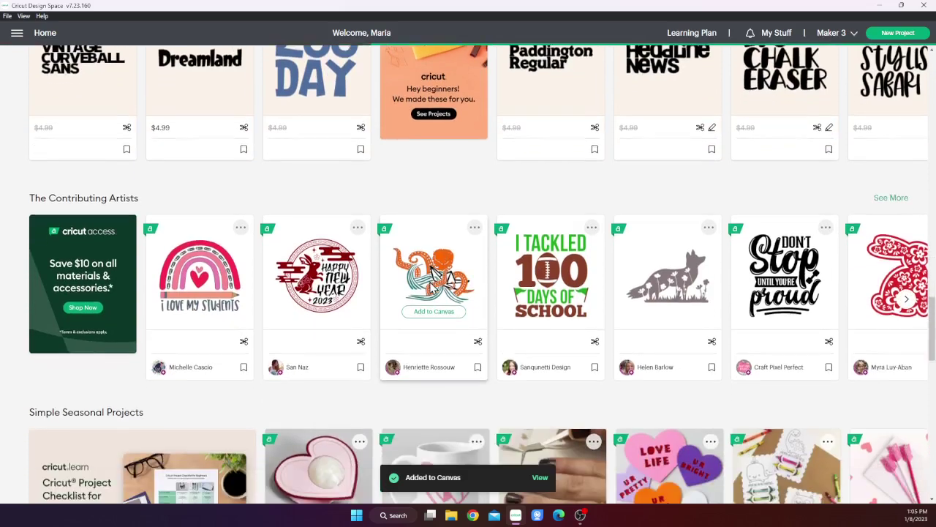
pyautogui.scroll(-2, 432, 283)
pyautogui.scroll(3, 431, 286)
pyautogui.scroll(5, 430, 284)
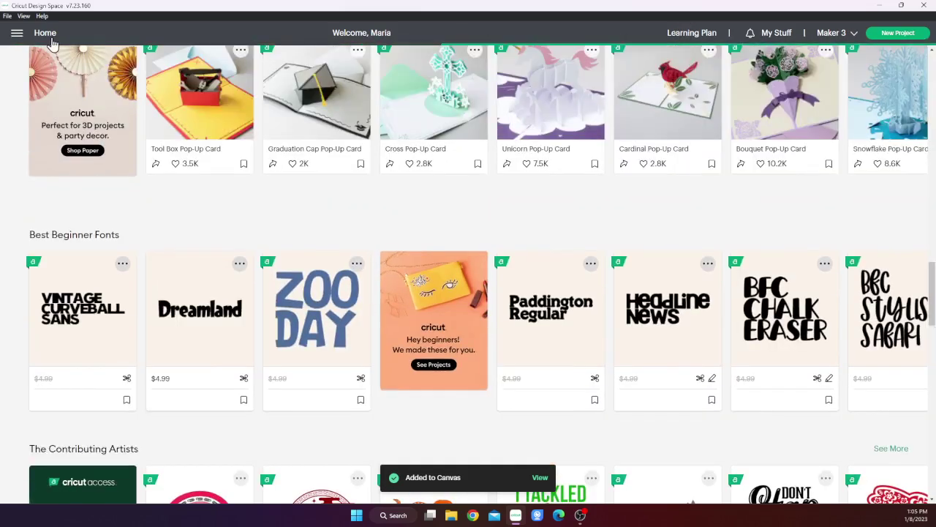
# Switch to the canvas and move the red heart into the empty area beside the dinosaur.
pyautogui.click(16, 34)
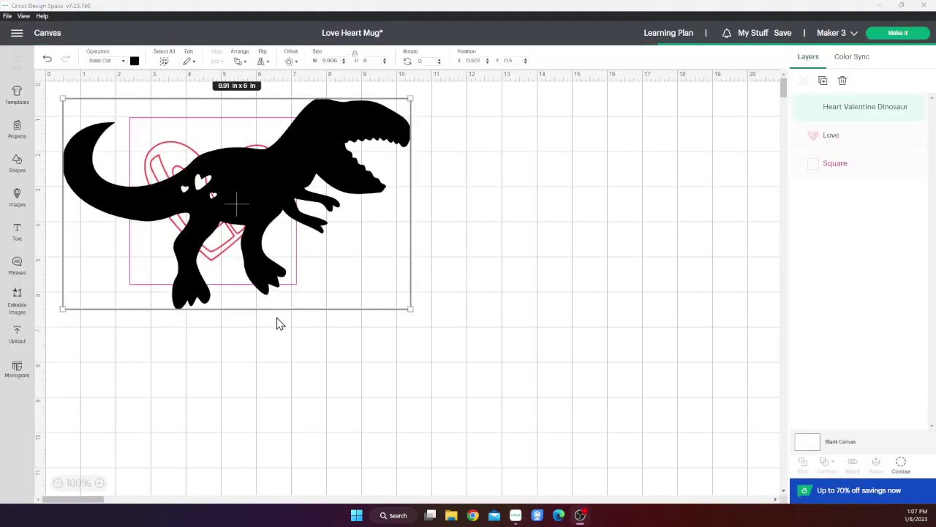
pyautogui.moveTo(243, 262); pyautogui.dragTo(615, 203)
# Shrink the Heart Valentine Dinosaur to about 4.14 by 2.51 in and place it over the Love design inside the square.
pyautogui.click(281, 167)
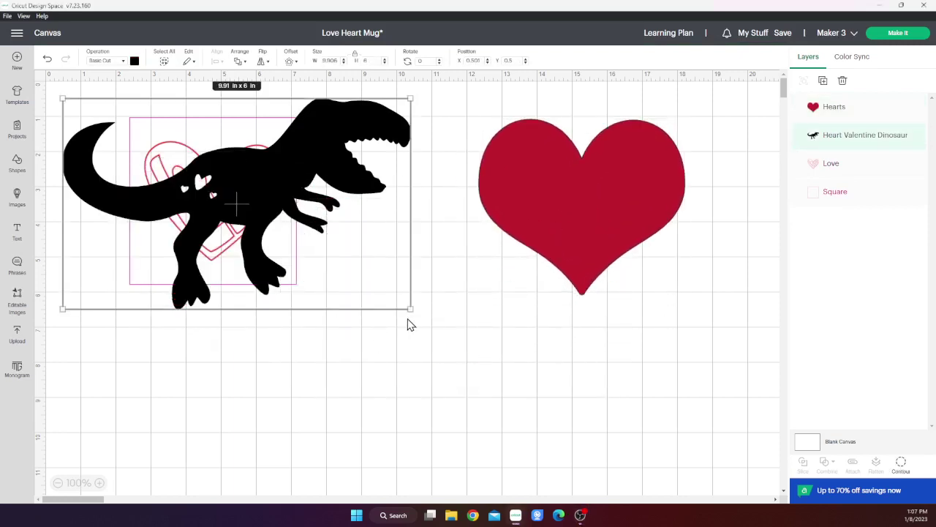
pyautogui.moveTo(411, 308); pyautogui.dragTo(209, 183)
pyautogui.moveTo(143, 139); pyautogui.dragTo(219, 171)
pyautogui.click(262, 179)
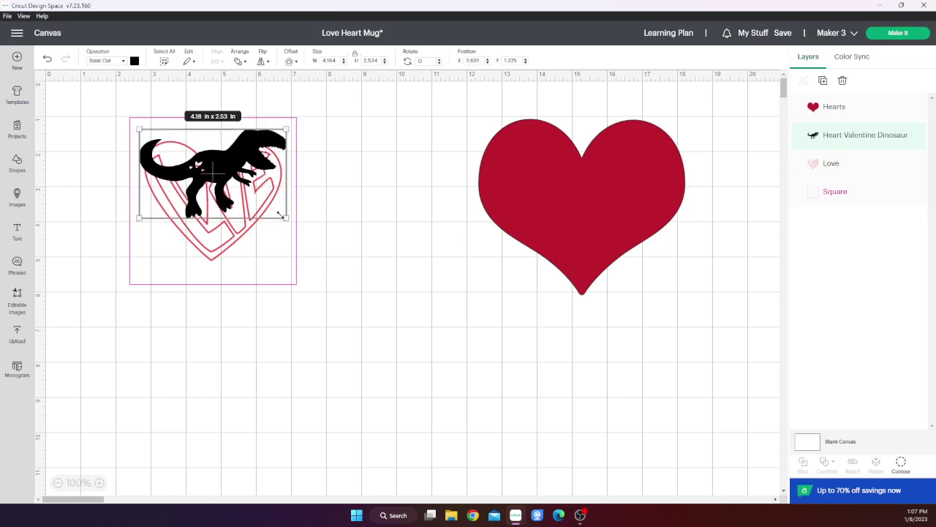
pyautogui.moveTo(281, 215); pyautogui.dragTo(284, 217)
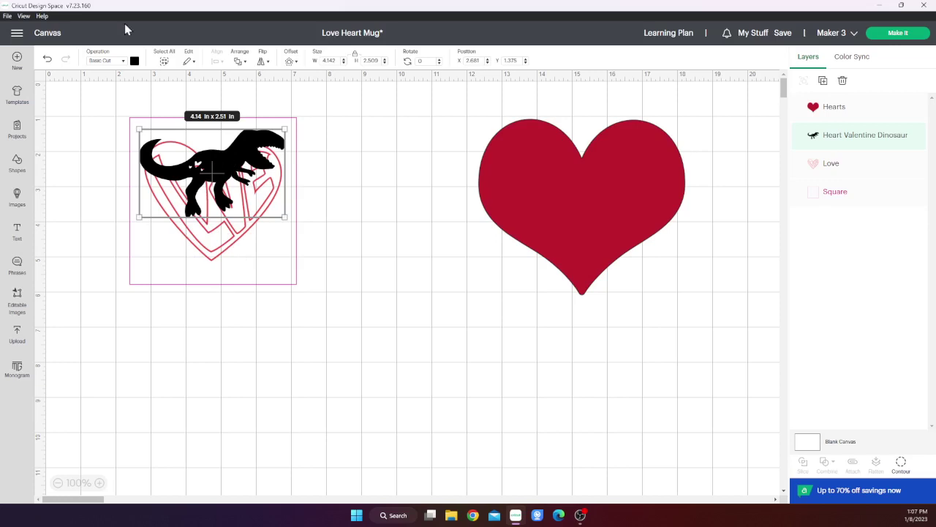
# Change the dinosaur's operation to Pen and move it just below the Love design's square.
pyautogui.click(125, 62)
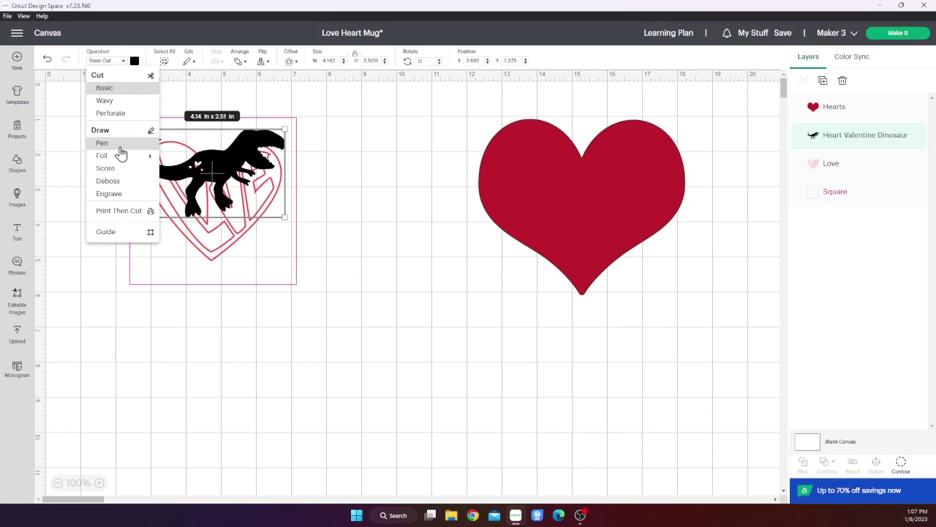
pyautogui.click(120, 145)
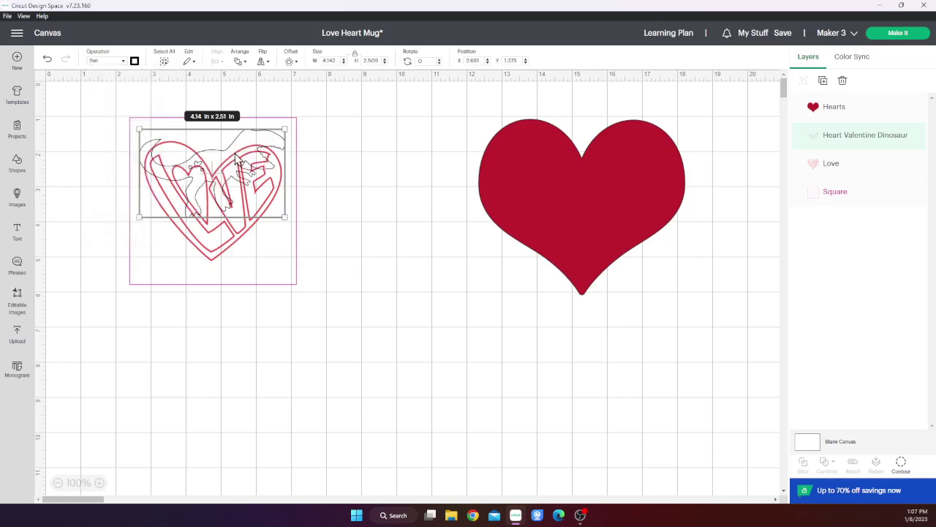
pyautogui.moveTo(208, 169); pyautogui.dragTo(243, 390)
pyautogui.rightClick(266, 387)
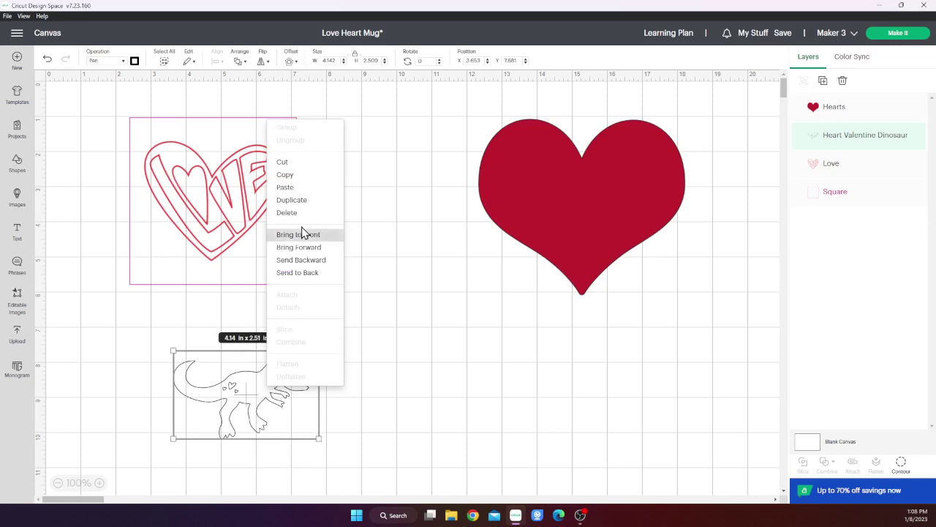
pyautogui.click(293, 201)
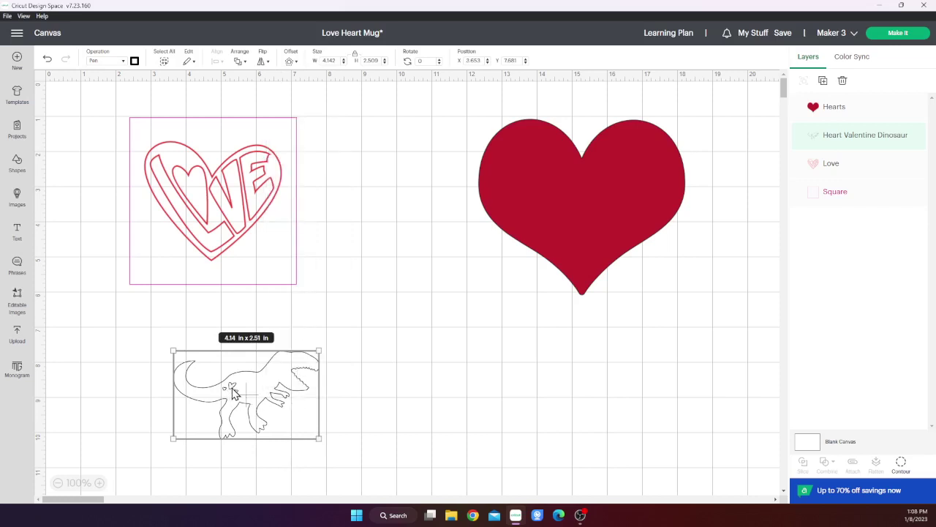
pyautogui.moveTo(252, 394); pyautogui.dragTo(268, 351)
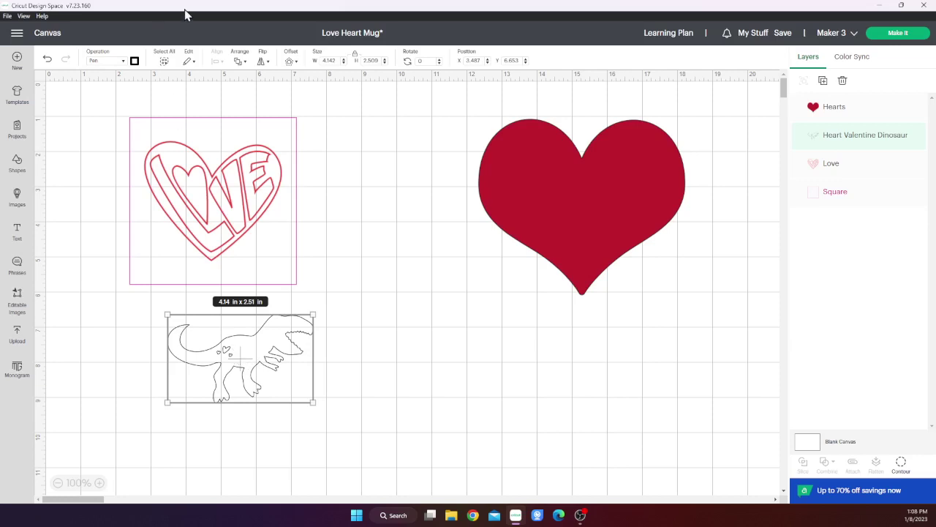
# Add a default text object, set its style to Writing, and place it below the dinosaur outline.
pyautogui.click(15, 233)
pyautogui.click(185, 300)
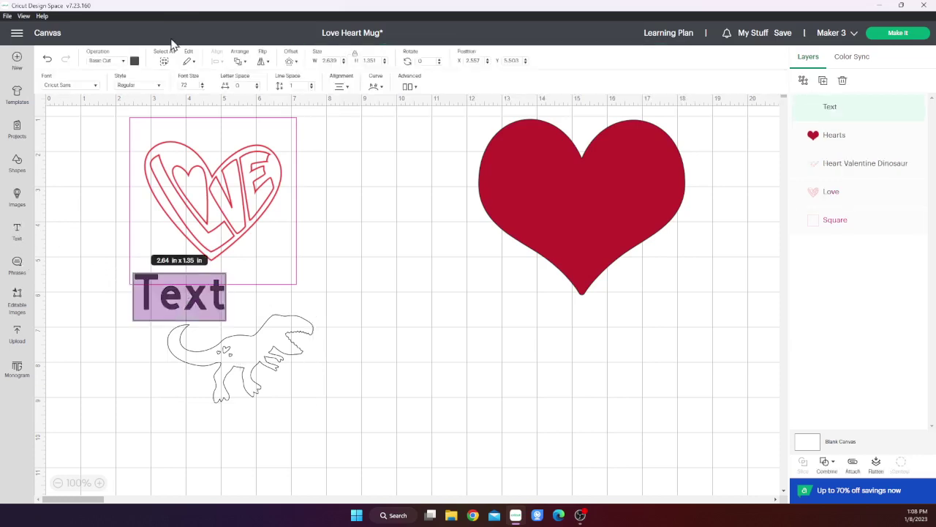
pyautogui.click(144, 87)
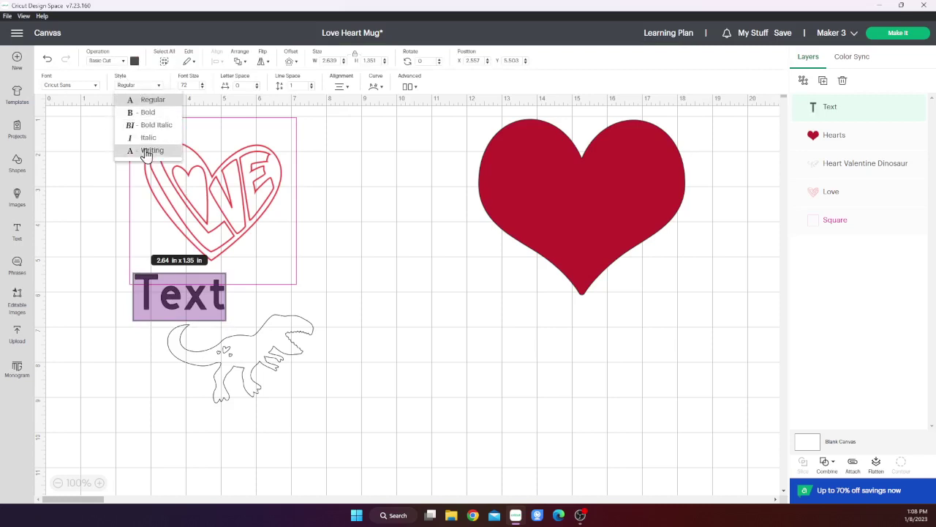
pyautogui.click(147, 151)
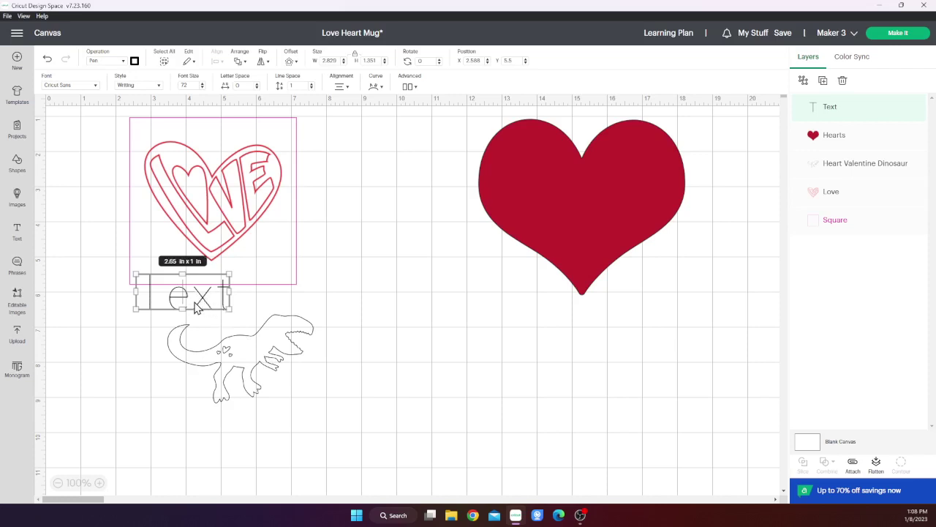
pyautogui.moveTo(205, 306); pyautogui.dragTo(277, 443)
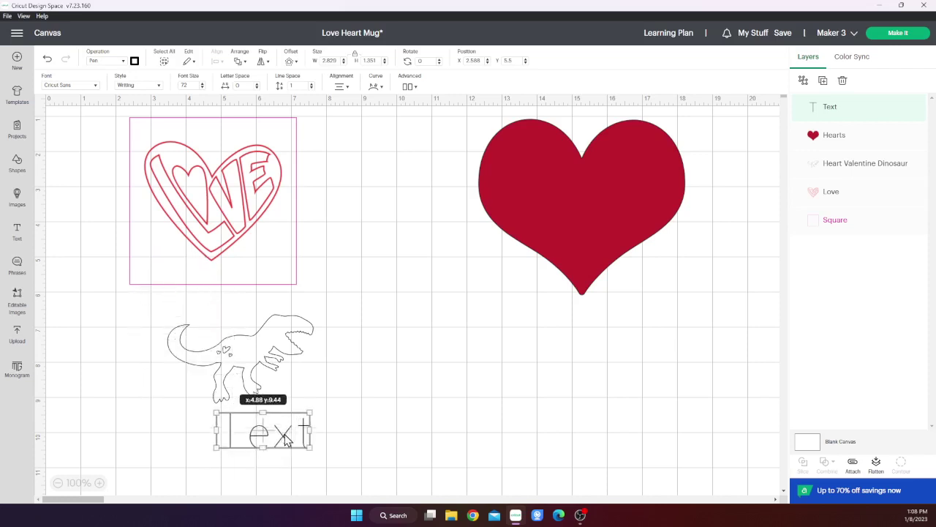
# Duplicate the dinosaur outline and place the copy beside the original.
pyautogui.click(260, 343)
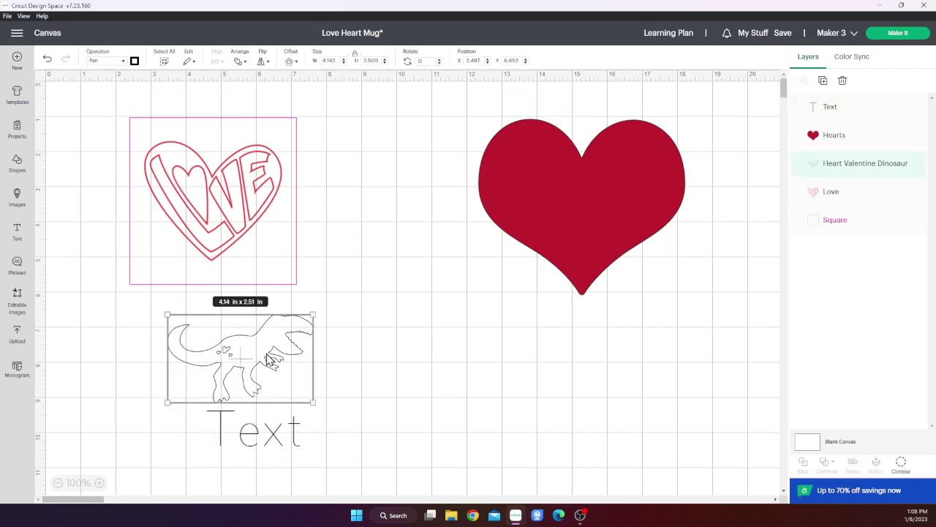
pyautogui.rightClick(267, 354)
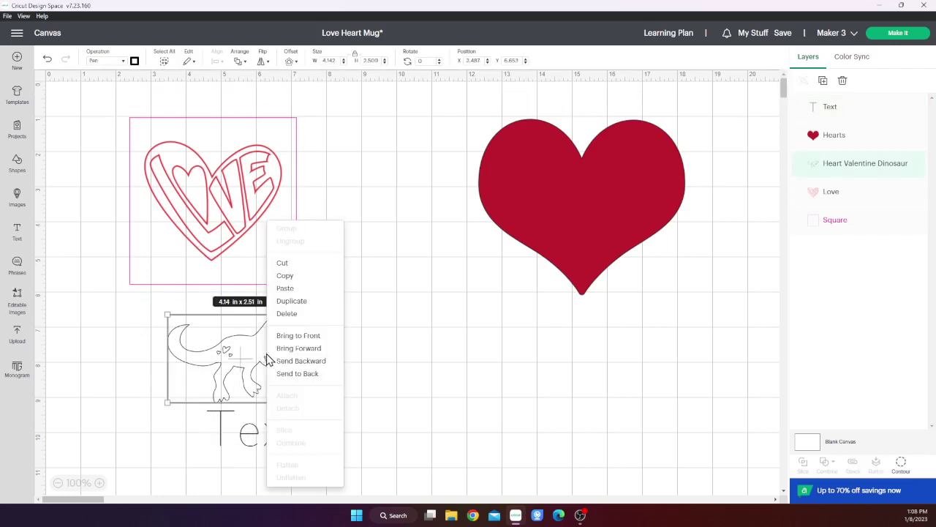
pyautogui.click(297, 306)
pyautogui.moveTo(204, 201); pyautogui.dragTo(412, 368)
# Try hiding all inner contours of the copied dinosaur and turn its three heart cutouts back on.
pyautogui.click(902, 466)
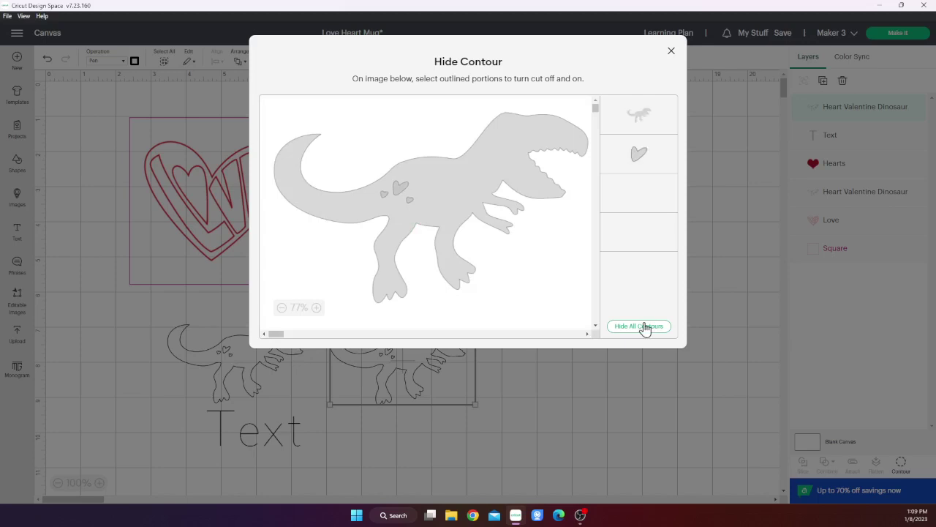
pyautogui.click(641, 326)
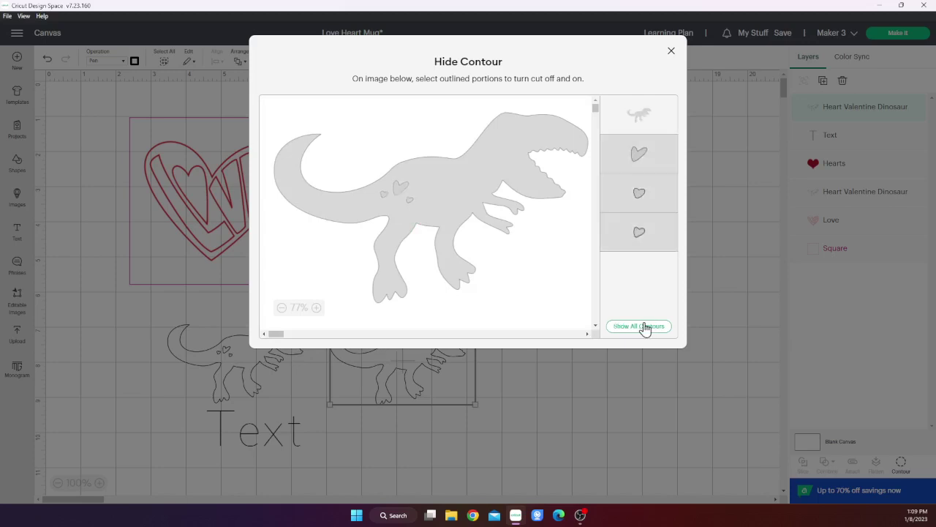
pyautogui.click(398, 188)
pyautogui.click(384, 195)
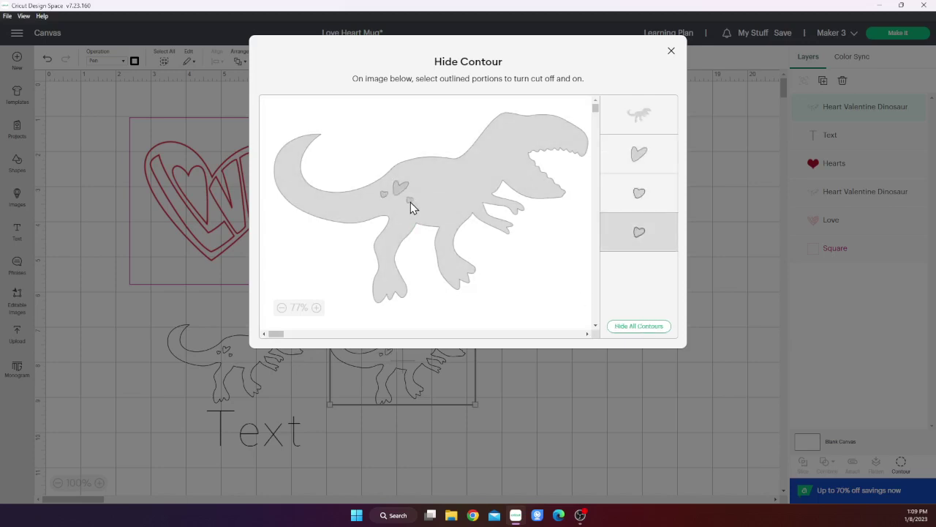
pyautogui.click(410, 202)
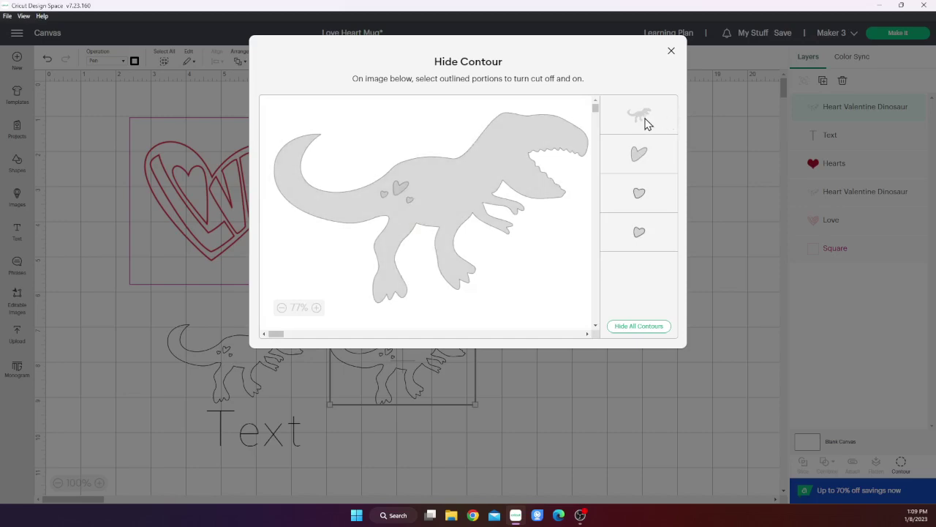
pyautogui.click(671, 53)
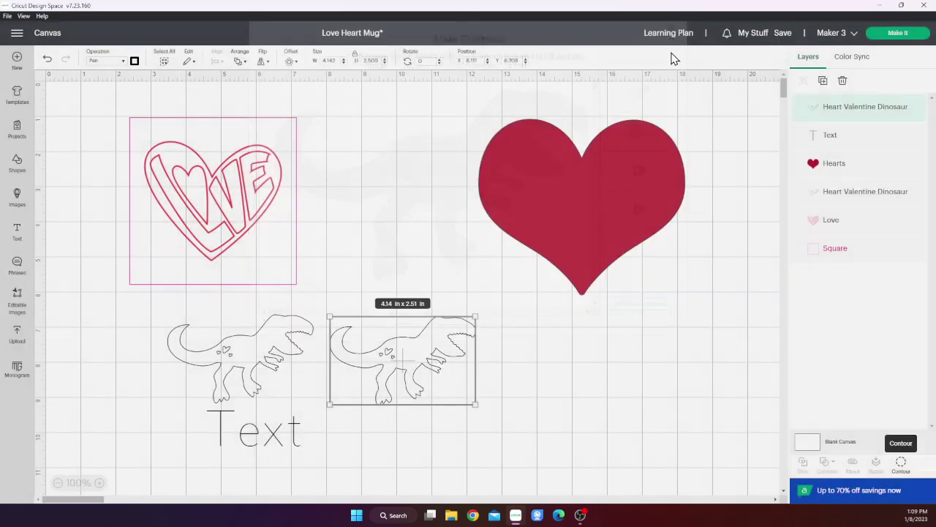
# Hide the body contour of the copied dinosaur, keeping only its three small hearts.
pyautogui.click(902, 464)
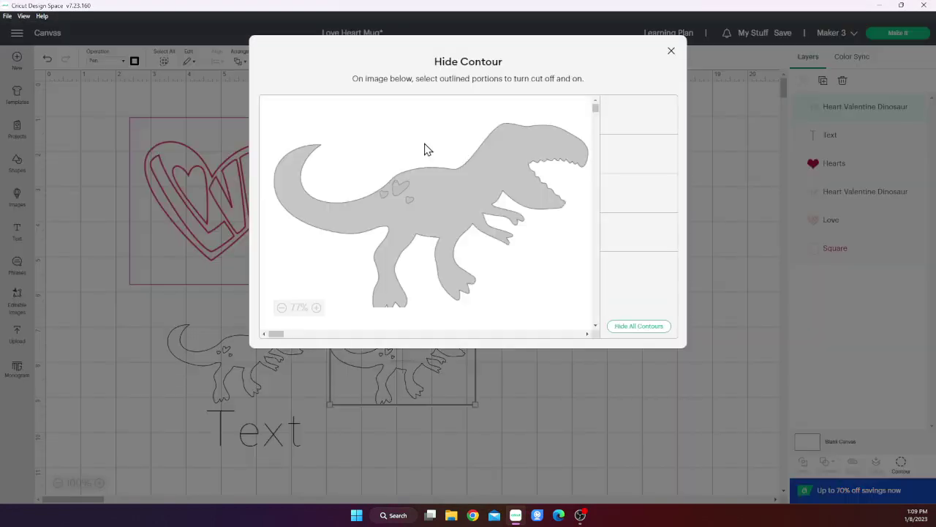
pyautogui.click(644, 118)
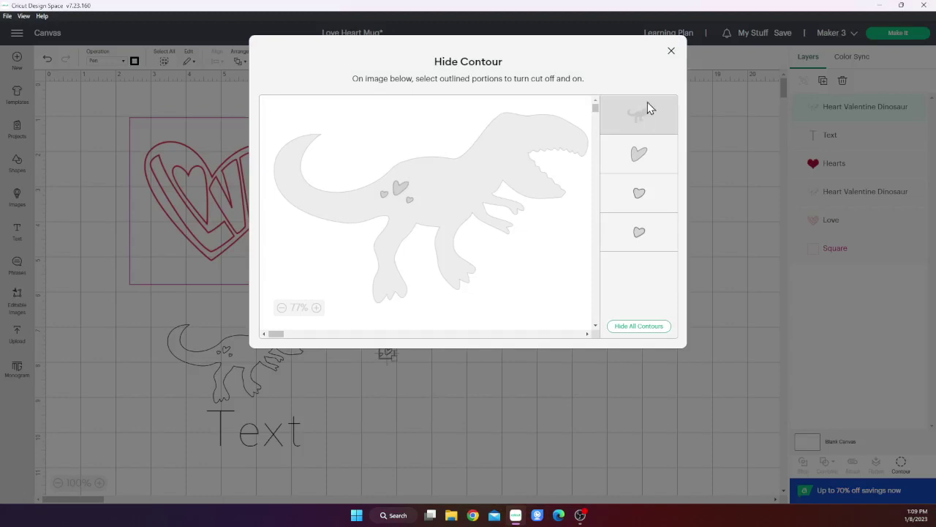
pyautogui.click(672, 52)
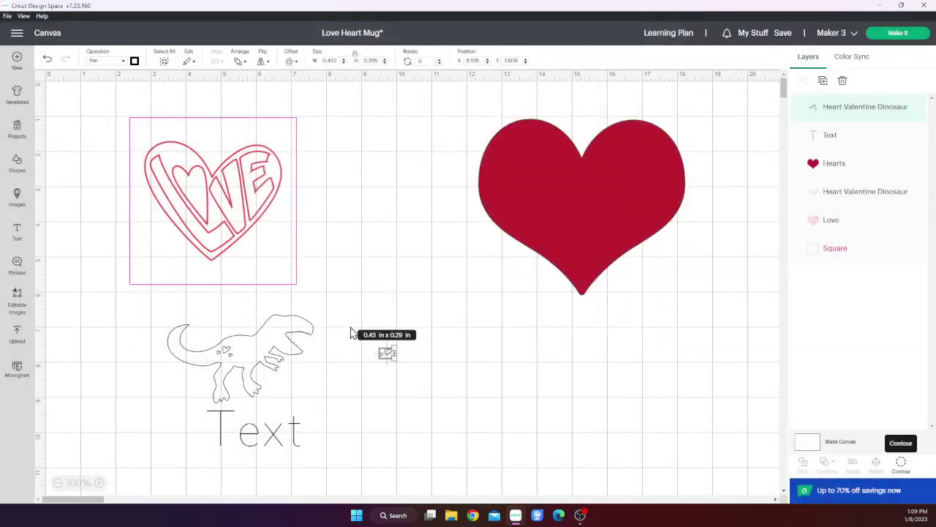
# Hide all inner contours of the original dinosaur outline to remove its three heart cutouts.
pyautogui.click(276, 348)
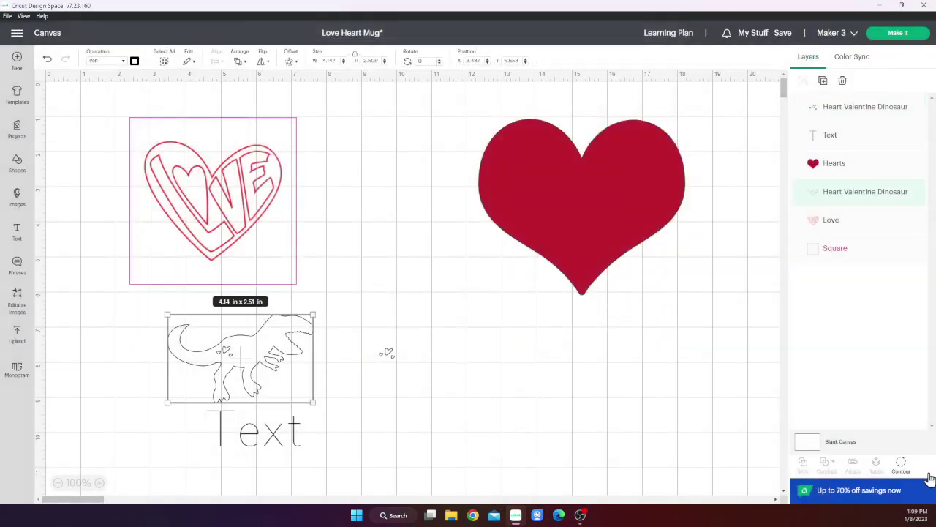
pyautogui.click(901, 464)
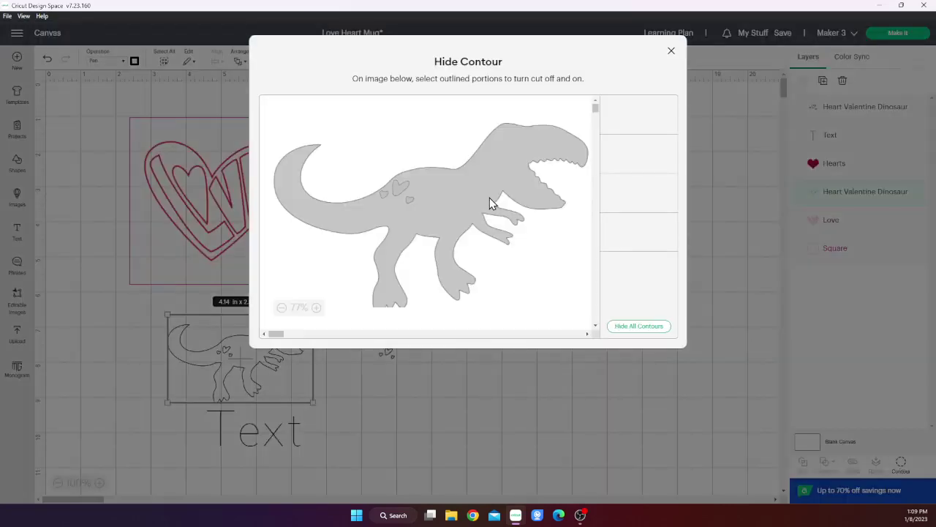
pyautogui.click(640, 327)
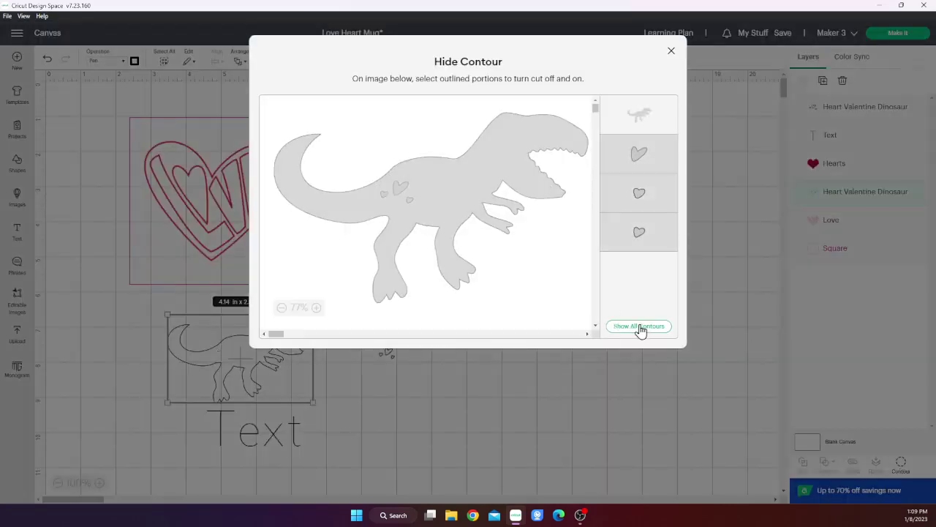
pyautogui.click(671, 51)
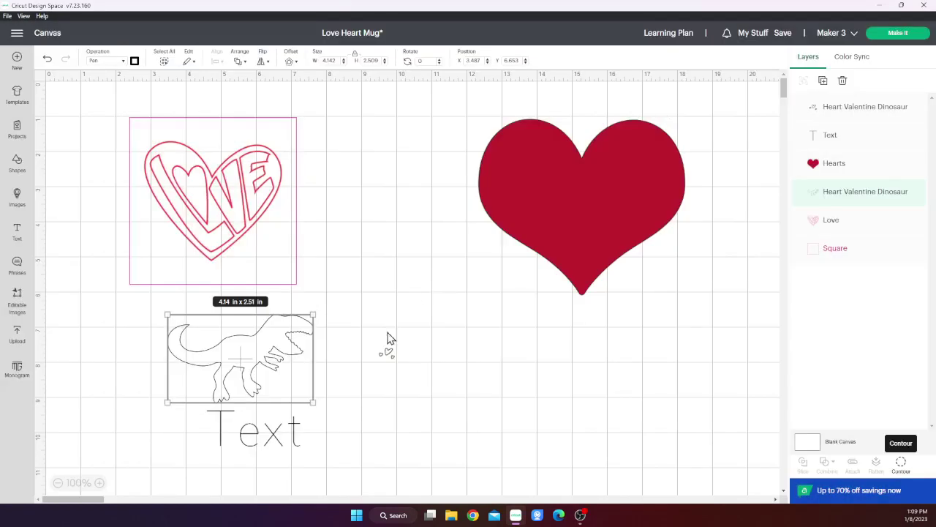
# Set the three small separated hearts to draw with the M - Marker (1mm) pen in Red (Watercolor).
pyautogui.click(388, 354)
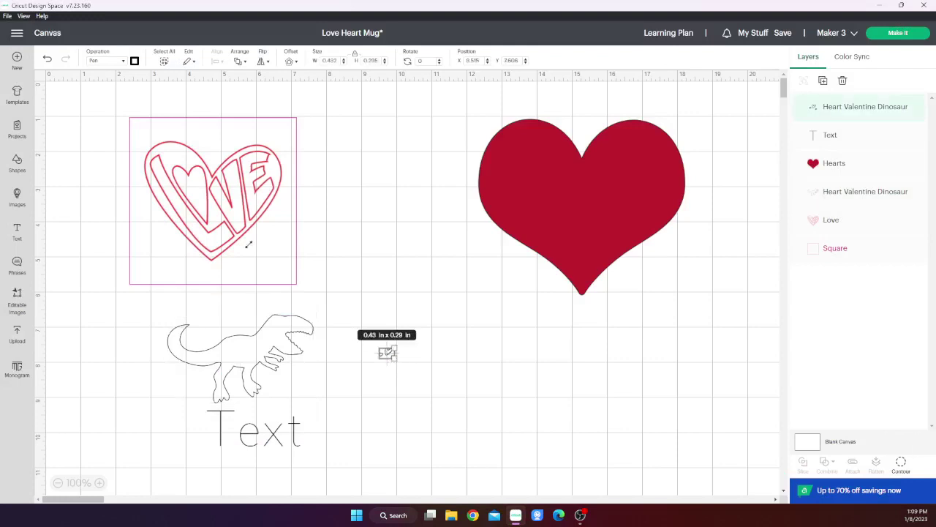
pyautogui.click(124, 65)
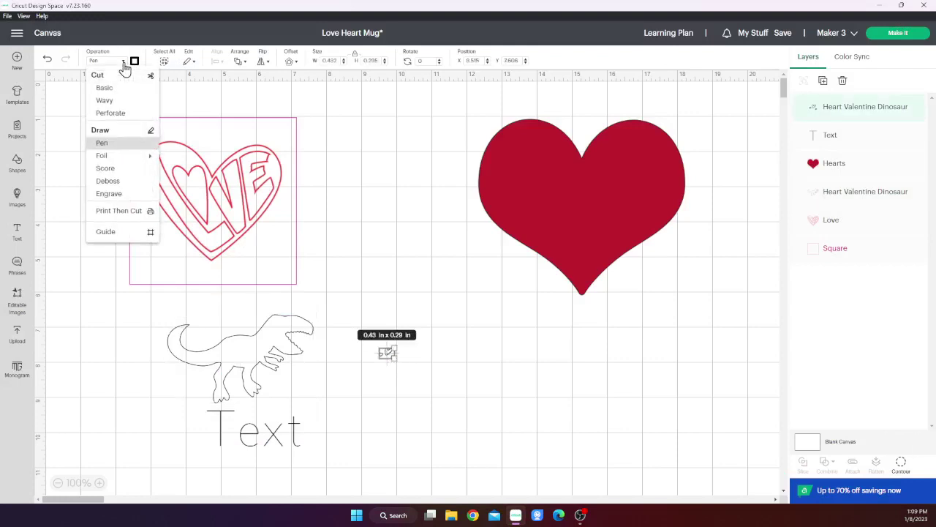
pyautogui.click(139, 64)
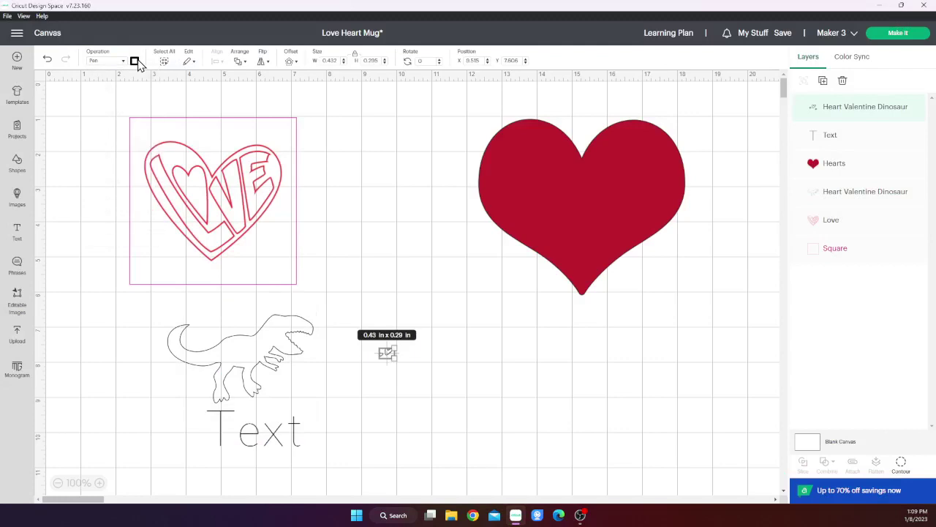
pyautogui.click(134, 61)
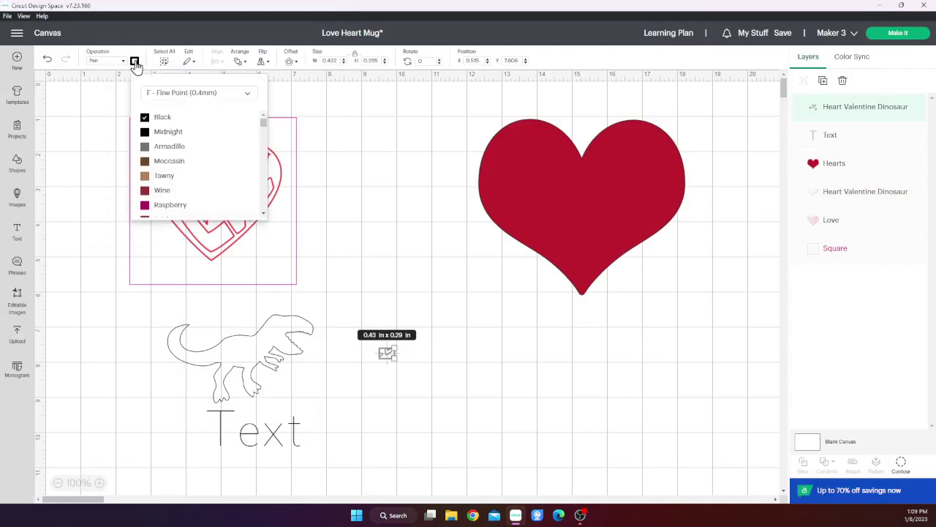
pyautogui.scroll(-10, 185, 161)
pyautogui.scroll(-5, 189, 169)
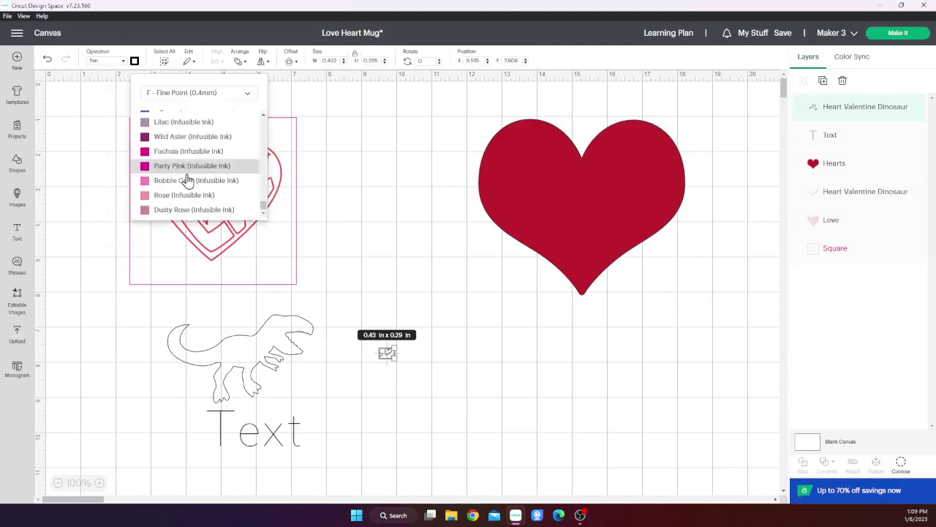
pyautogui.scroll(1, 194, 168)
pyautogui.scroll(10, 196, 166)
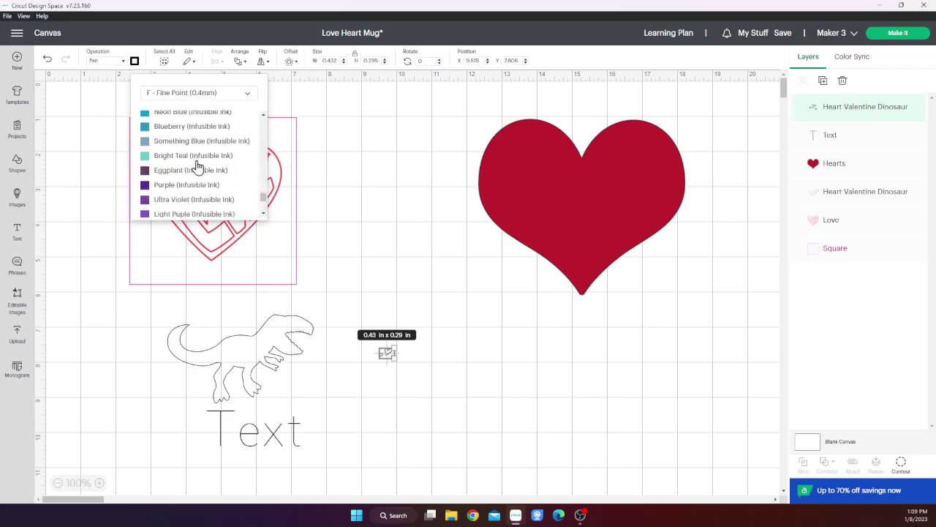
pyautogui.scroll(-10, 198, 168)
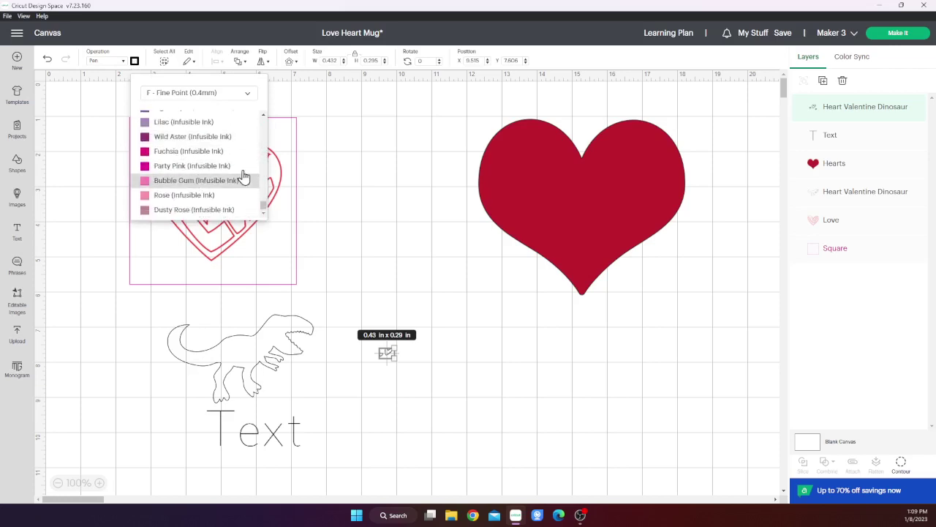
pyautogui.click(248, 98)
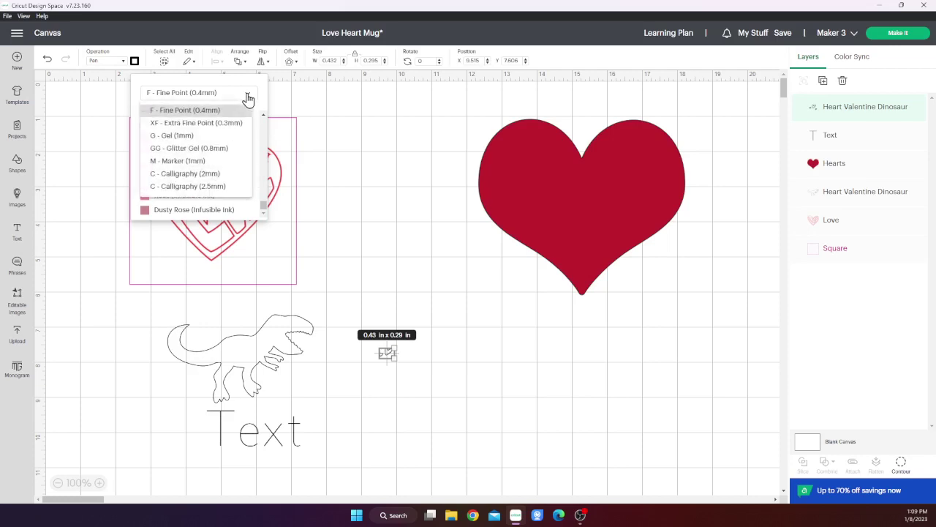
pyautogui.click(208, 163)
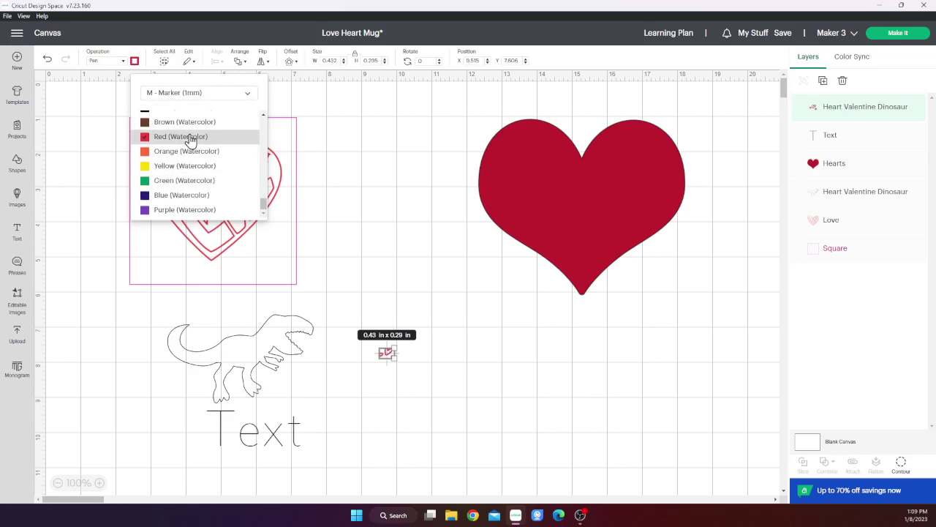
# Set the dinosaur outline's pen to M - Marker (1mm) in Green (Watercolor) and place the small red hearts on its body.
pyautogui.click(271, 357)
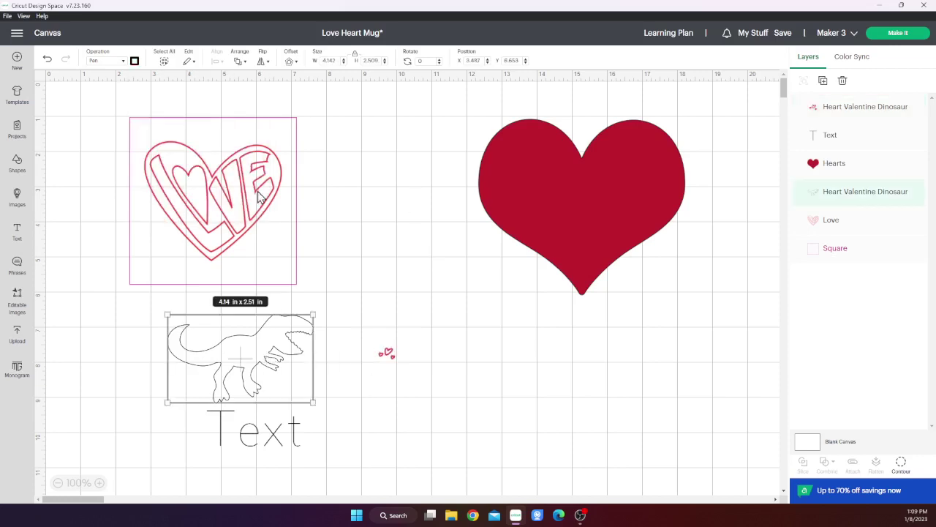
pyautogui.click(134, 63)
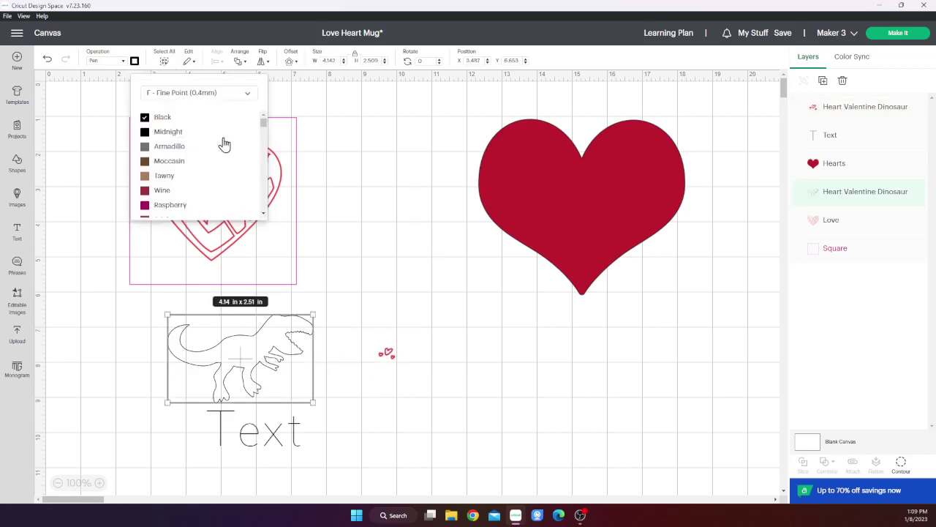
pyautogui.click(225, 95)
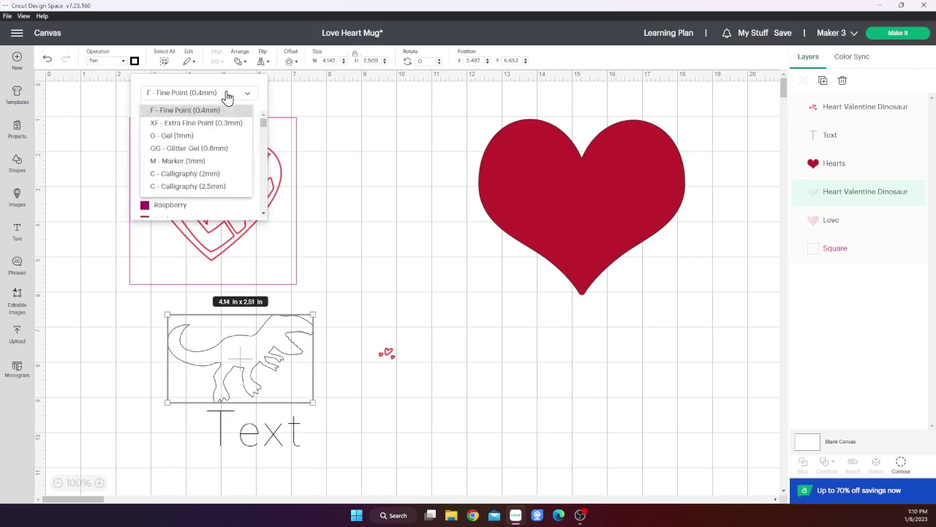
pyautogui.click(195, 161)
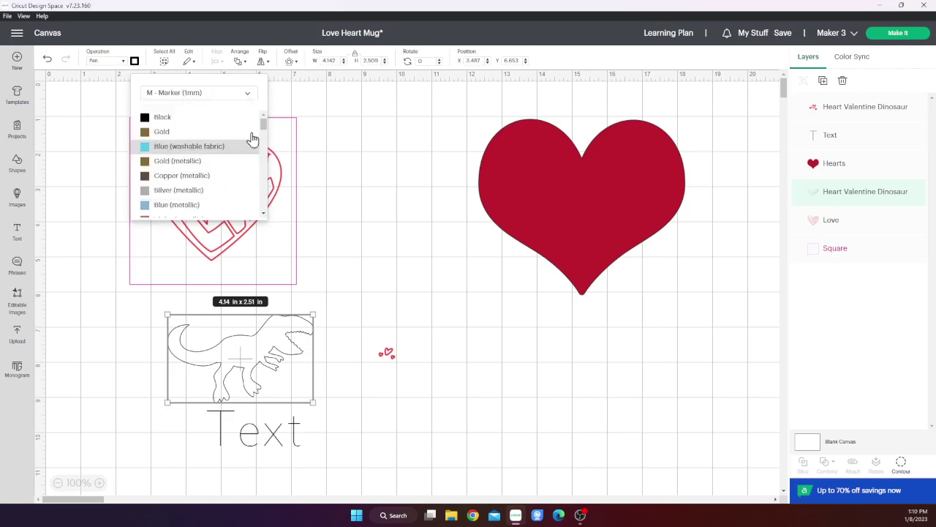
pyautogui.moveTo(265, 128); pyautogui.dragTo(262, 218)
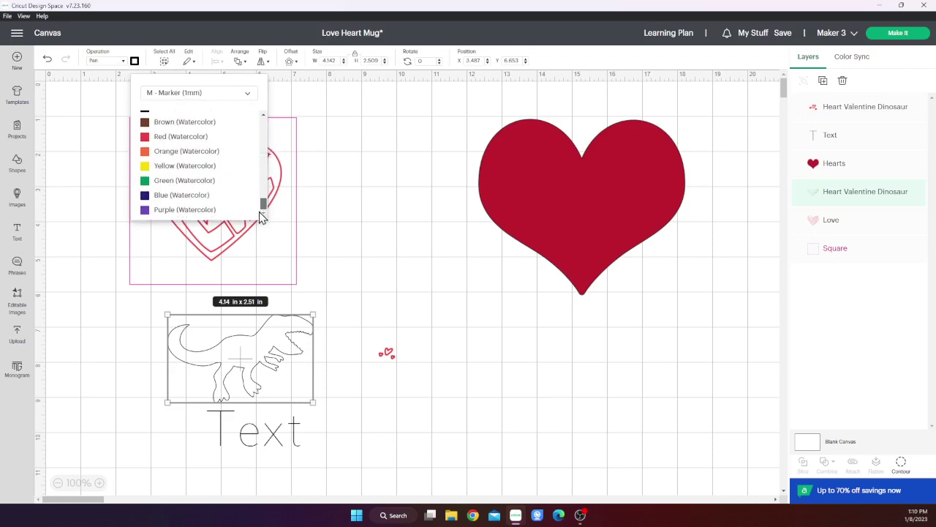
pyautogui.click(175, 182)
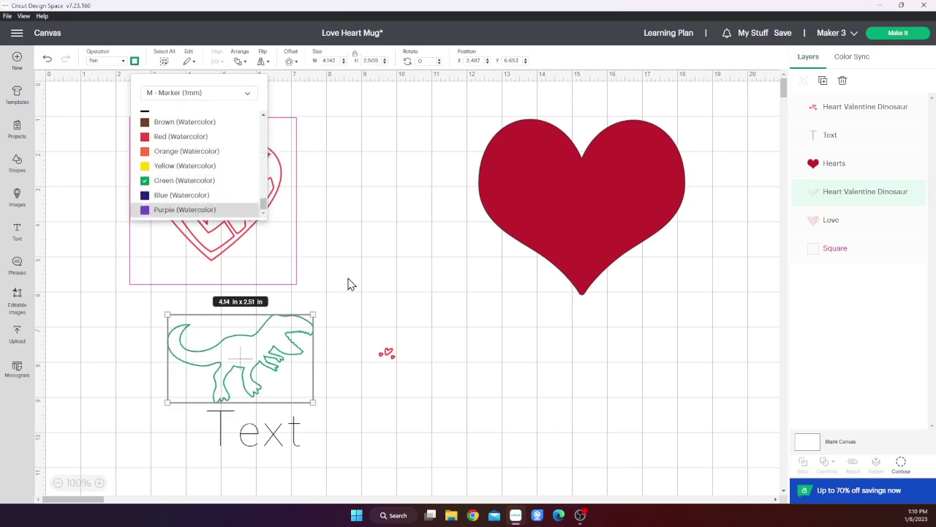
pyautogui.click(388, 355)
pyautogui.moveTo(322, 364); pyautogui.dragTo(227, 355)
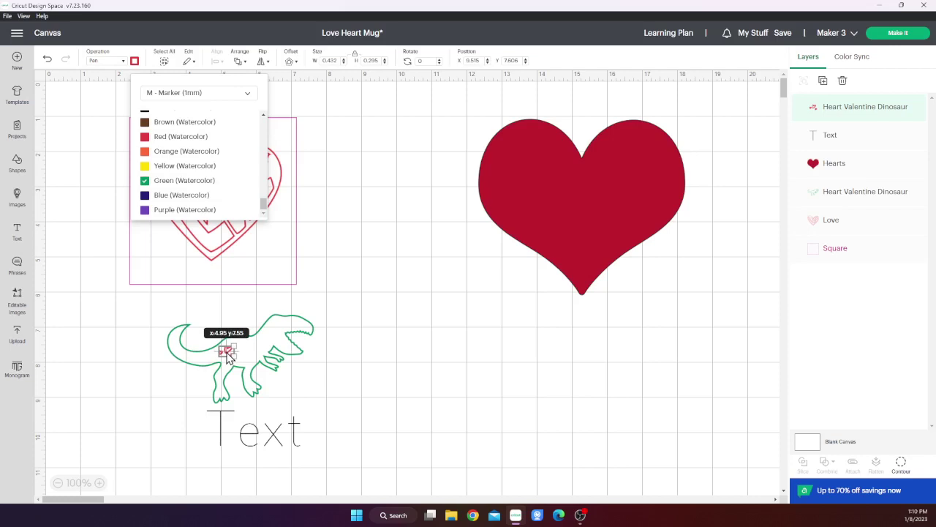
# Replace the default text below the dinosaur with "You're Dinomite!".
pyautogui.click(257, 437)
pyautogui.doubleClick(254, 433)
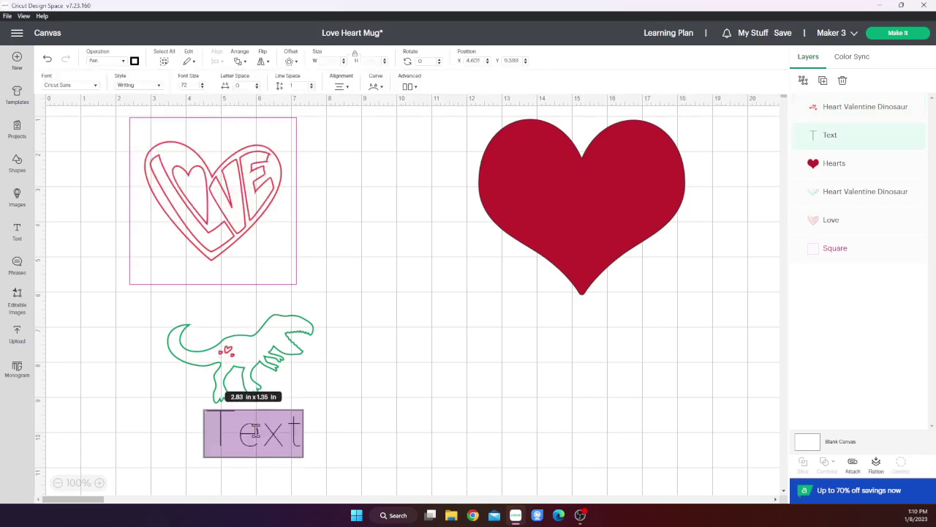
pyautogui.click(253, 432)
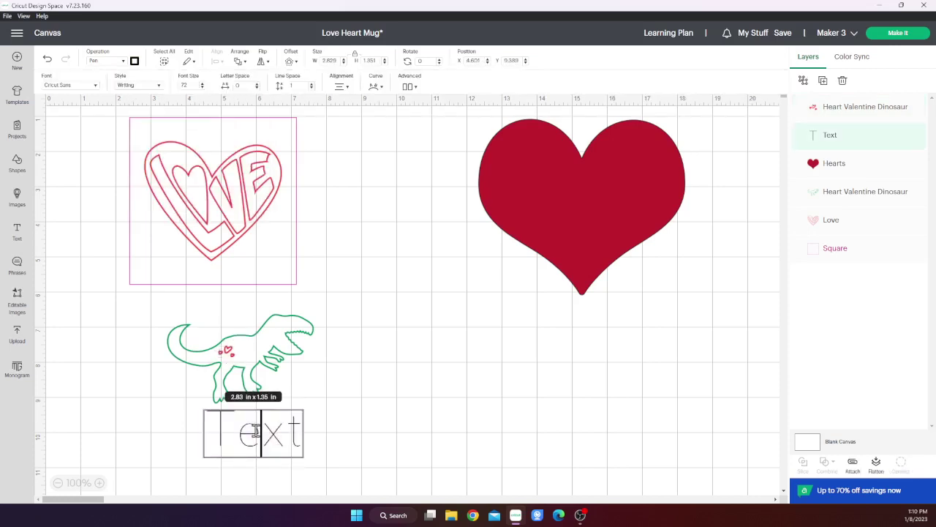
pyautogui.doubleClick(252, 432)
pyautogui.write('Your')
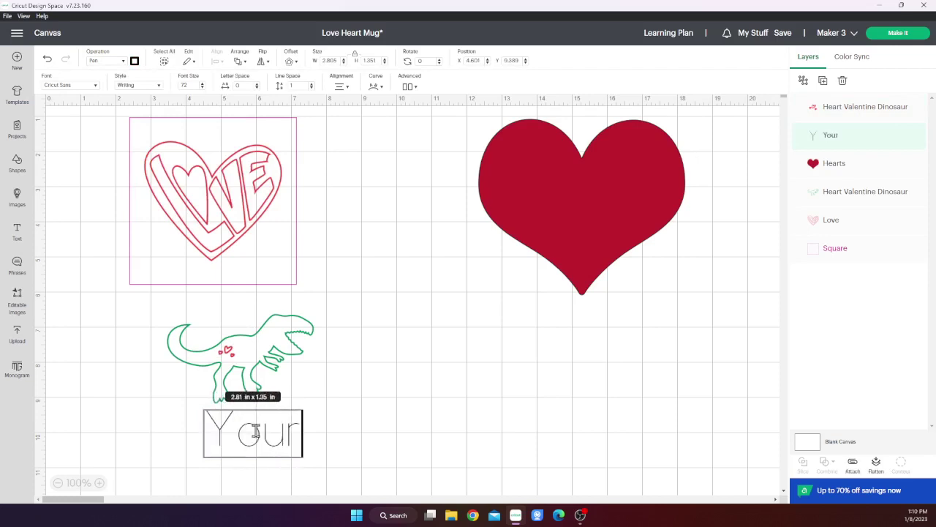
pyautogui.press('BackSpace')
pyautogui.write("'re ")
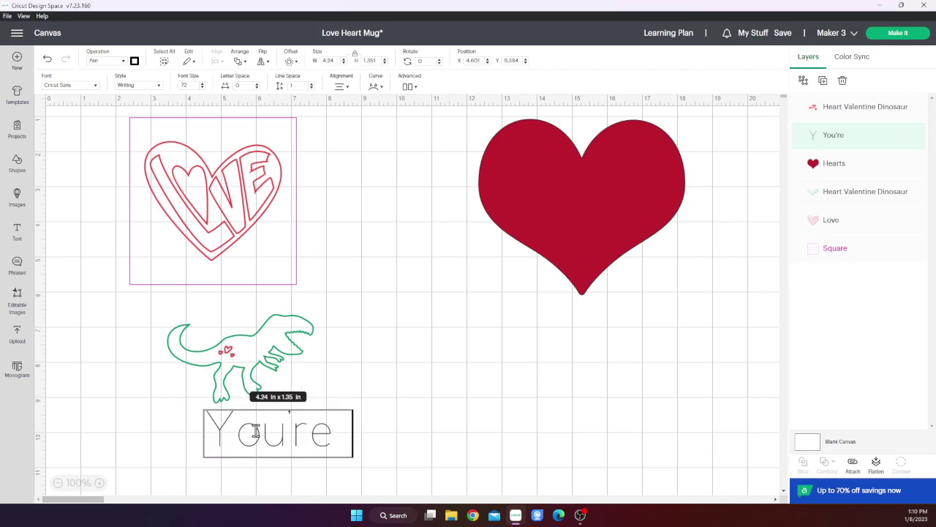
pyautogui.write('Dino-mire')
pyautogui.press('BackSpace')
pyautogui.press('BackSpace')
pyautogui.press('BackSpace')
pyautogui.press('BackSpace')
pyautogui.press('BackSpace')
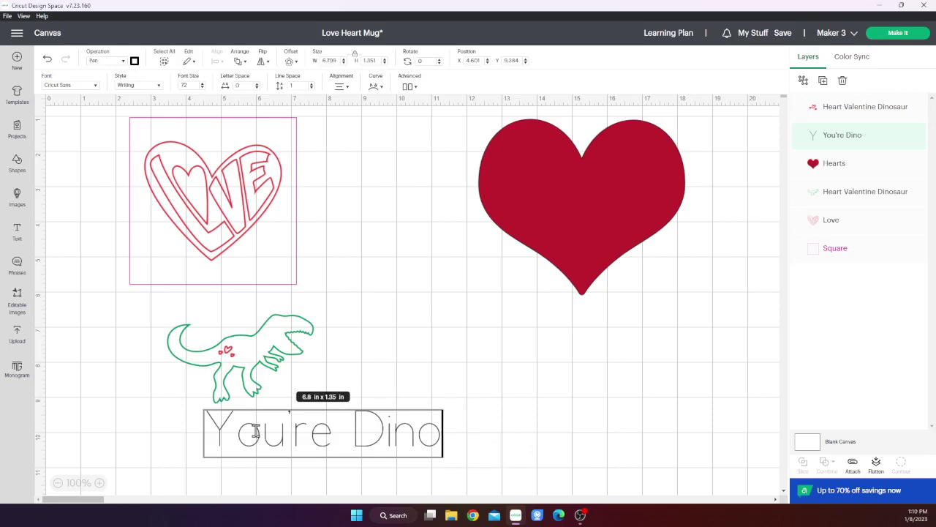
pyautogui.write('mite')
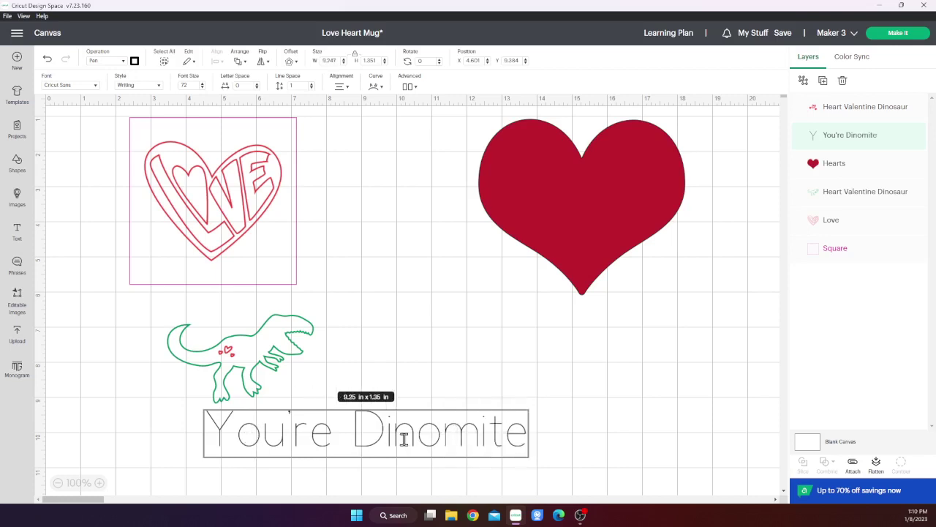
pyautogui.write('!')
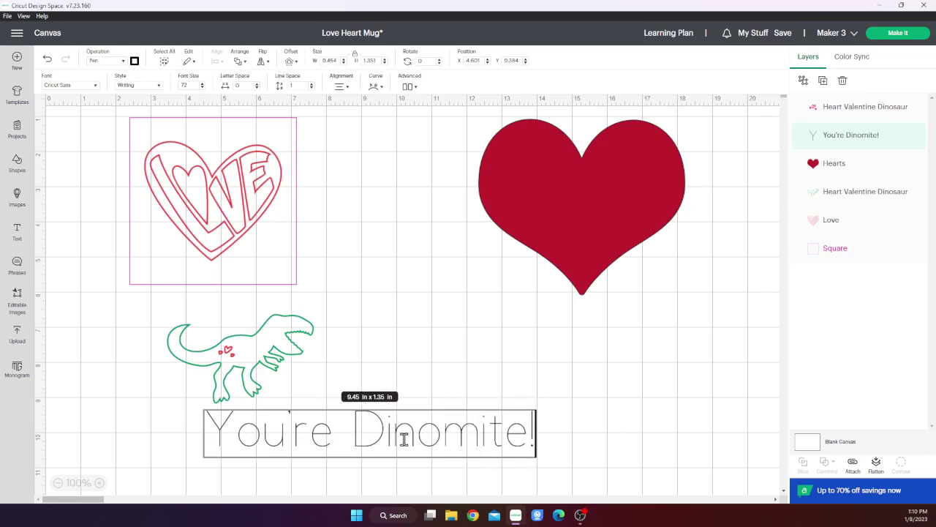
# View the Cricut font choices for the "You're Dinomite!" text.
pyautogui.hotkey('ctrl', 'a')
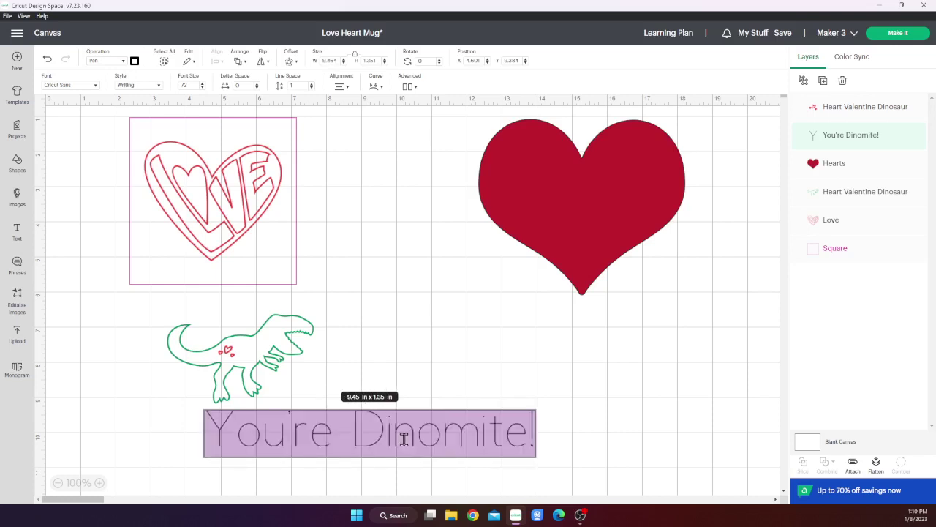
pyautogui.click(96, 86)
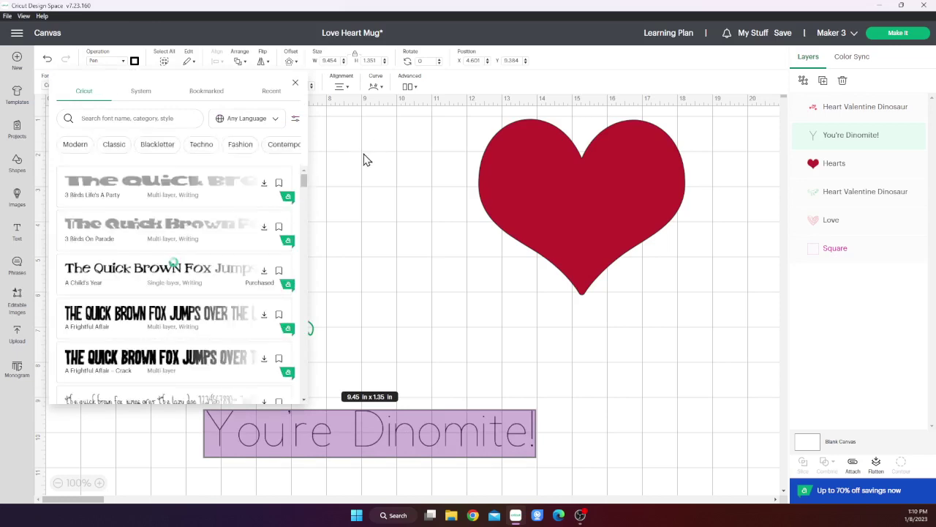
pyautogui.click(392, 436)
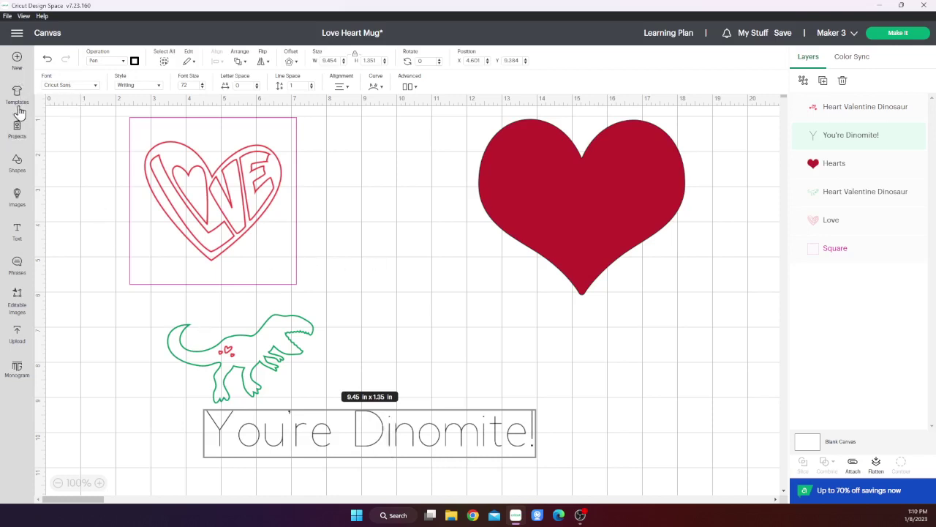
# Go to the home page and find the Romantic Fonts collection.
pyautogui.click(17, 33)
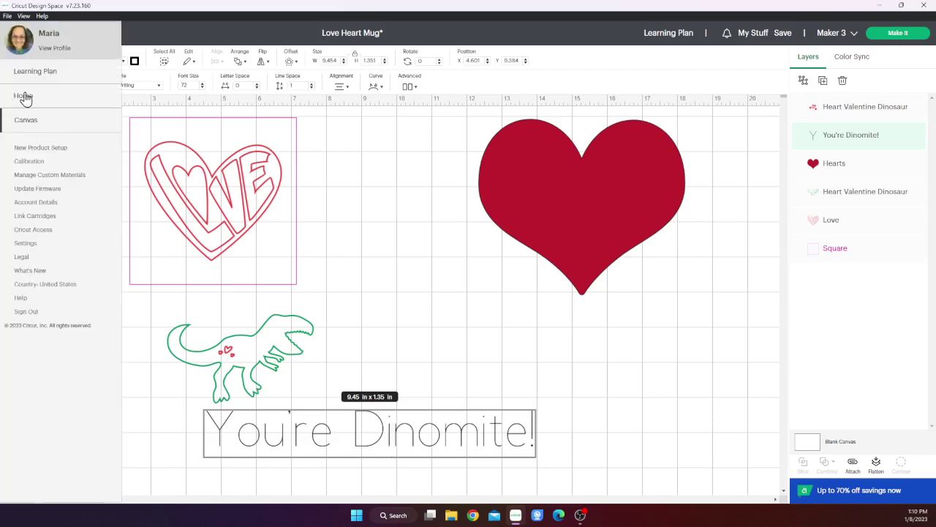
pyautogui.press('Escape')
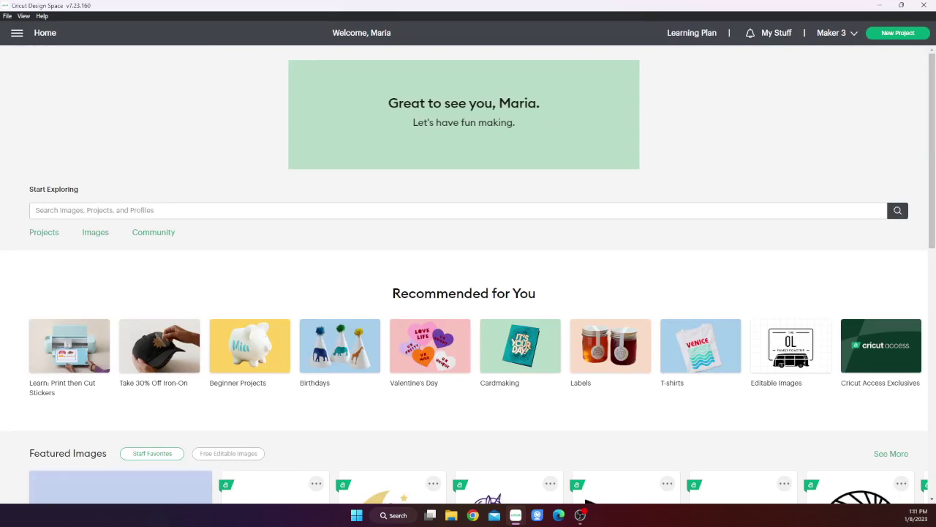
pyautogui.scroll(-10, 586, 502)
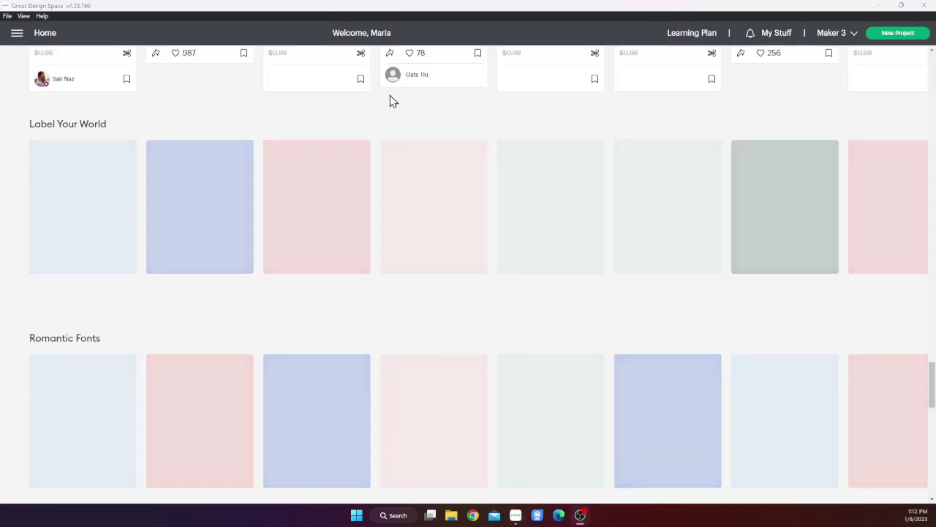
pyautogui.scroll(-3, 398, 123)
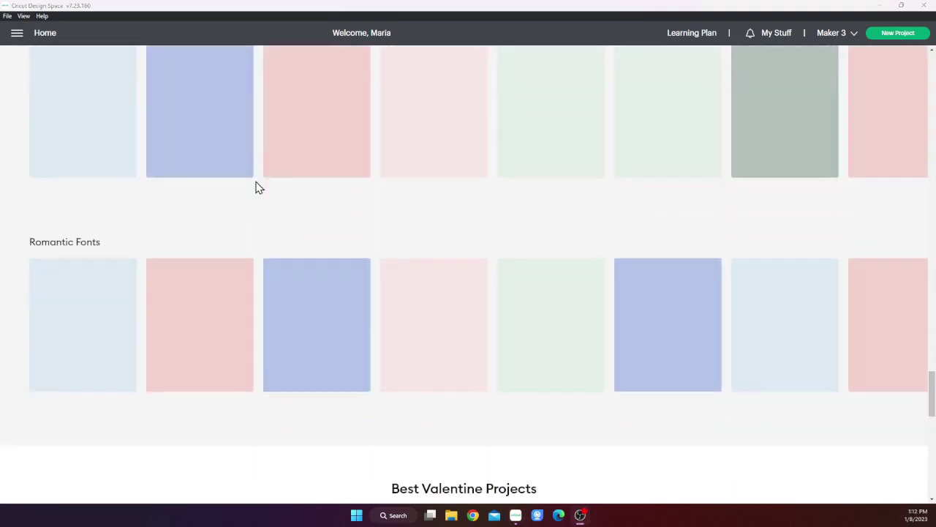
pyautogui.scroll(-3, 222, 284)
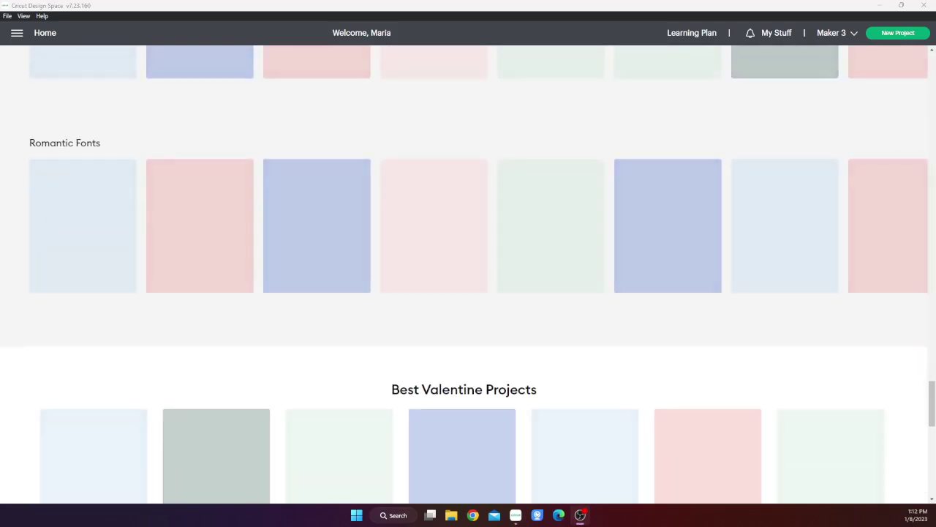
pyautogui.scroll(-2, 363, 312)
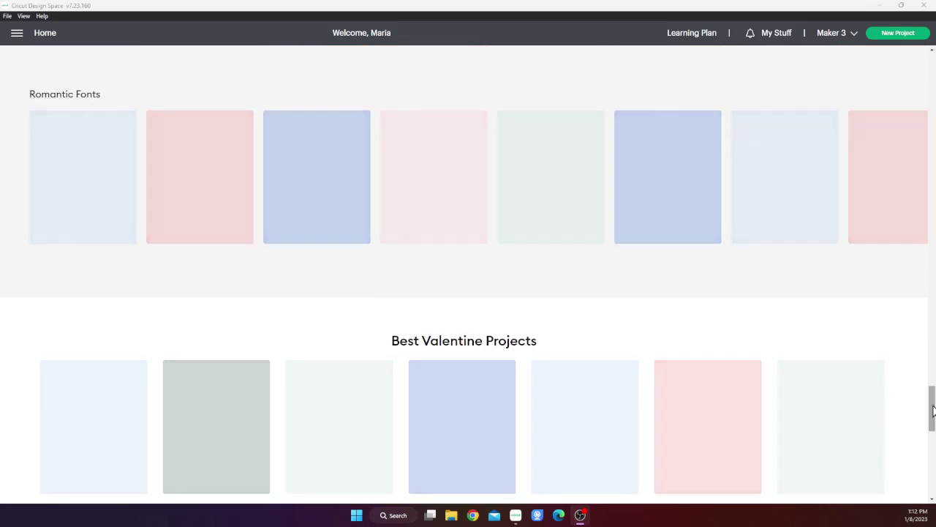
pyautogui.scroll(-1, 932, 413)
pyautogui.scroll(-2, 932, 414)
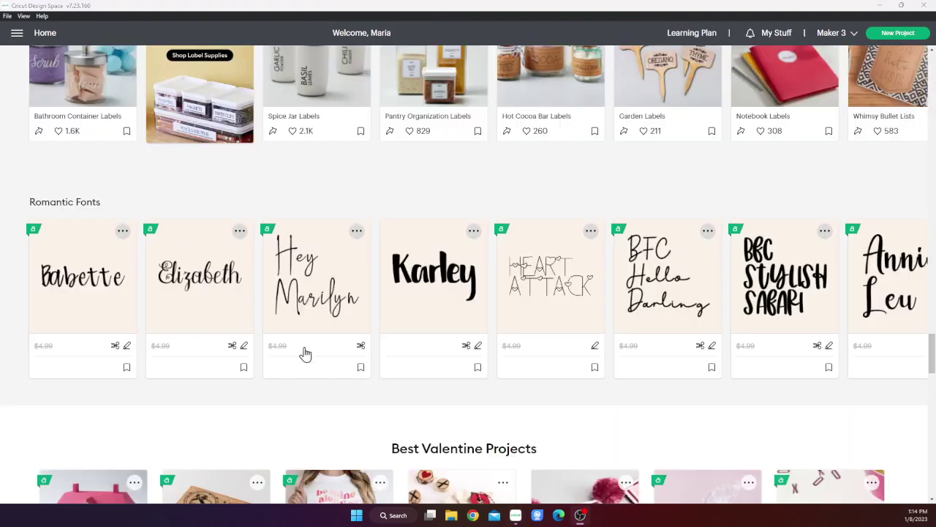
# Add the Heart Attack font from Romantic Fonts to the canvas and look through the rest of the collection.
pyautogui.moveTo(130, 320)
pyautogui.moveTo(201, 313)
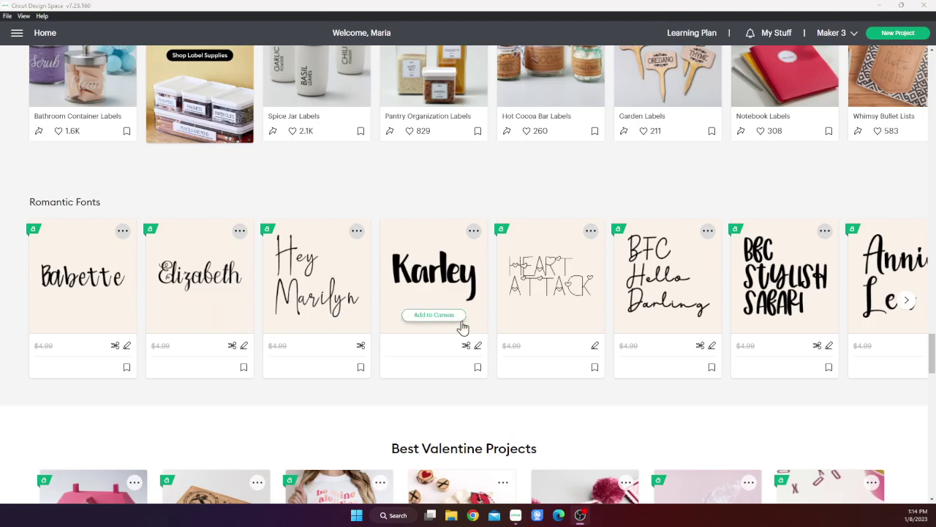
pyautogui.moveTo(524, 296)
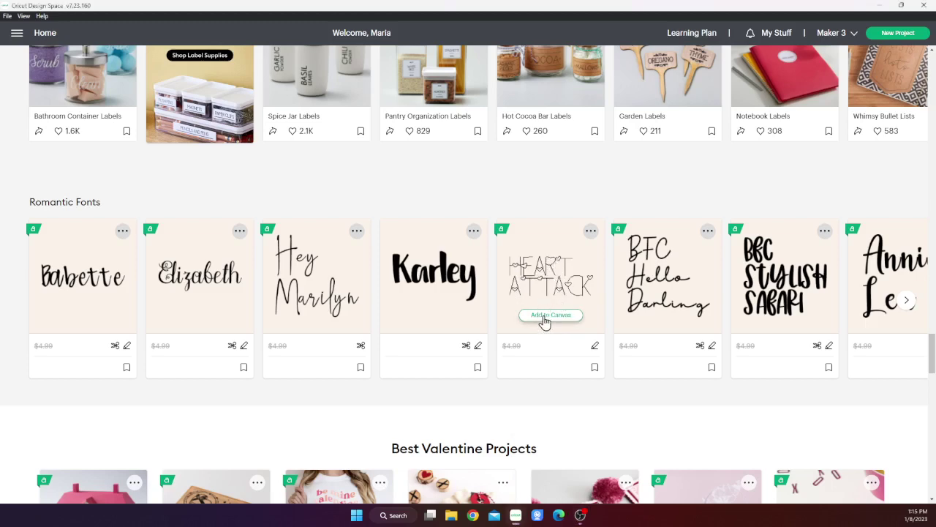
pyautogui.click(906, 302)
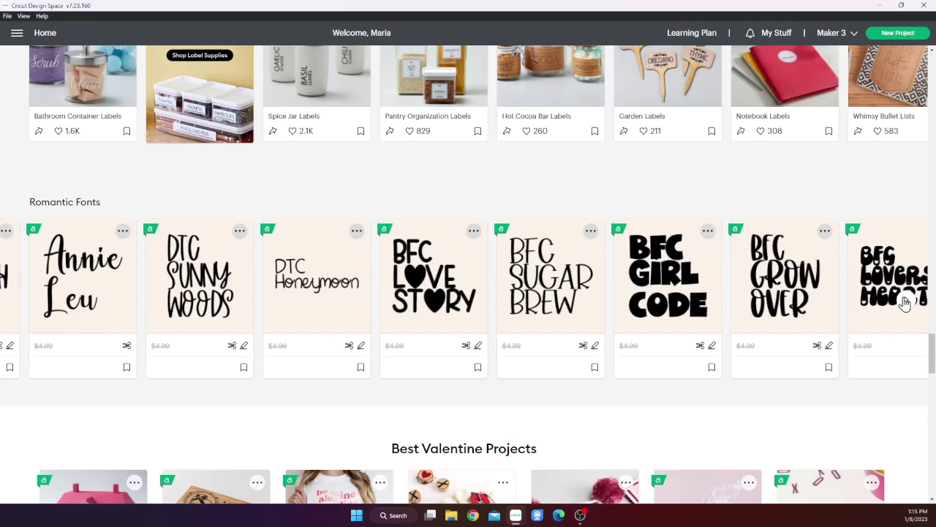
pyautogui.click(905, 302)
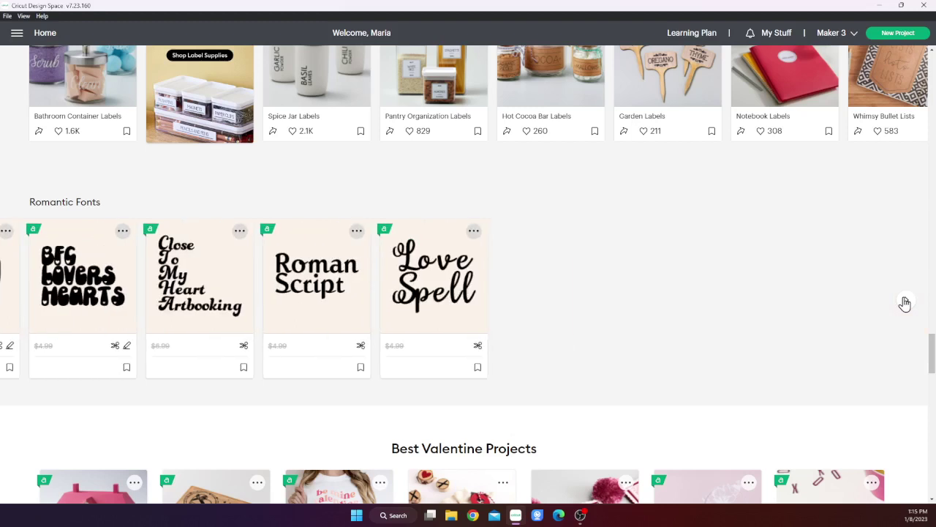
pyautogui.moveTo(77, 267)
pyautogui.moveTo(21, 294)
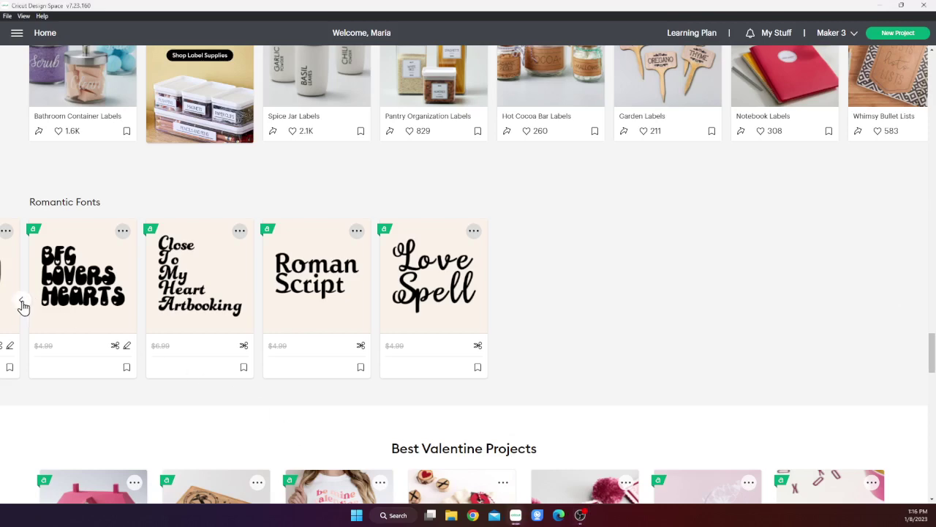
# Add the BFC Love Story and BFC Lovers Hearts romantic fonts to the canvas.
pyautogui.click(22, 304)
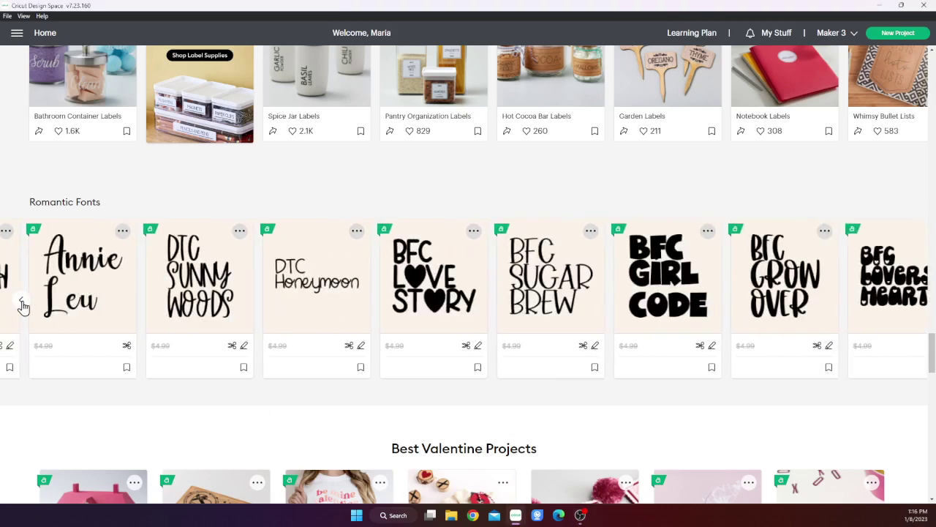
pyautogui.moveTo(476, 334)
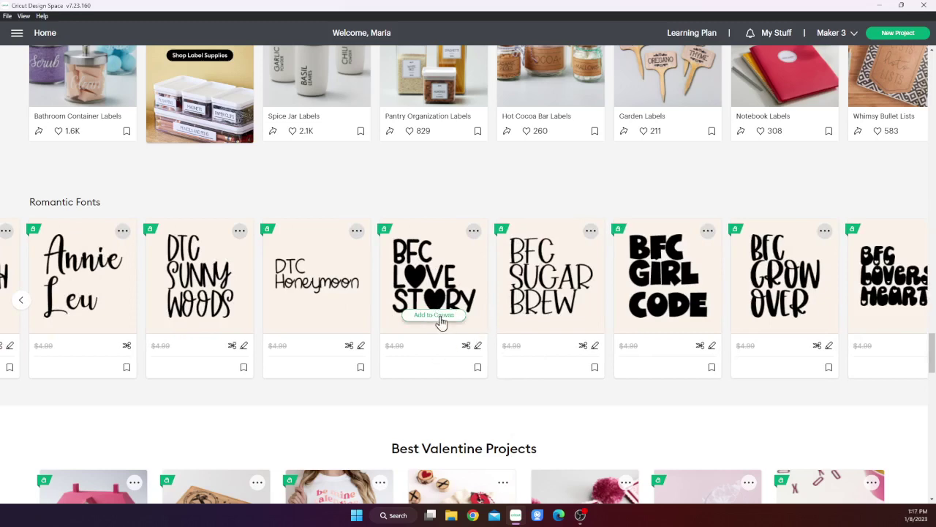
pyautogui.moveTo(893, 319)
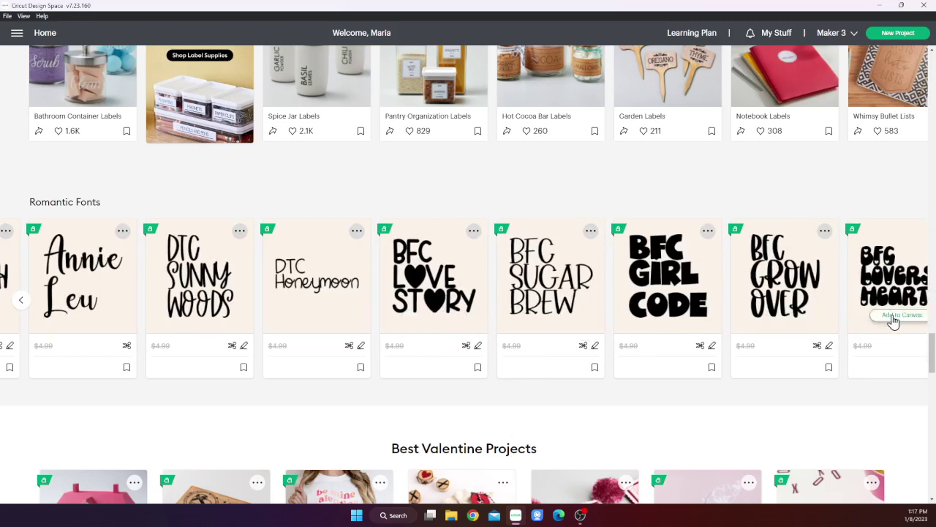
pyautogui.click(16, 37)
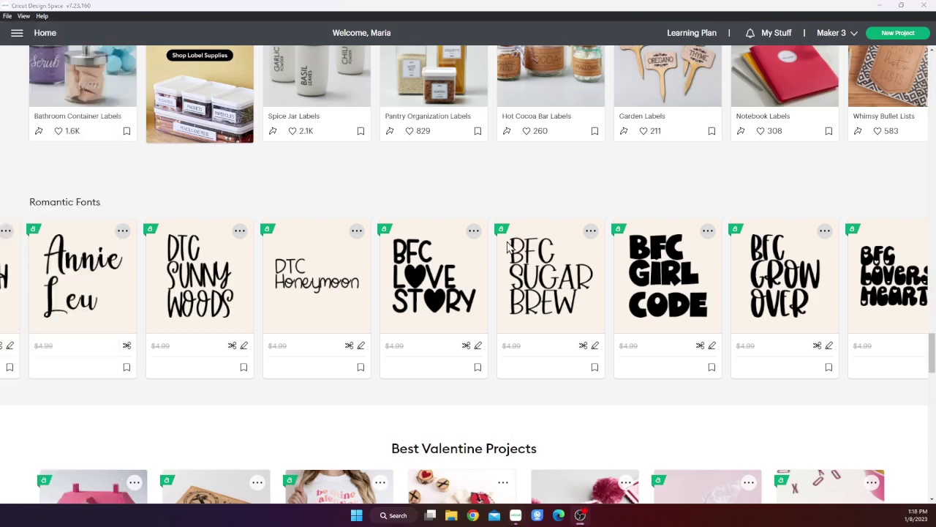
# Look through the designs offered under Best Valentine Projects.
pyautogui.scroll(-2, 473, 274)
pyautogui.scroll(-2, 475, 271)
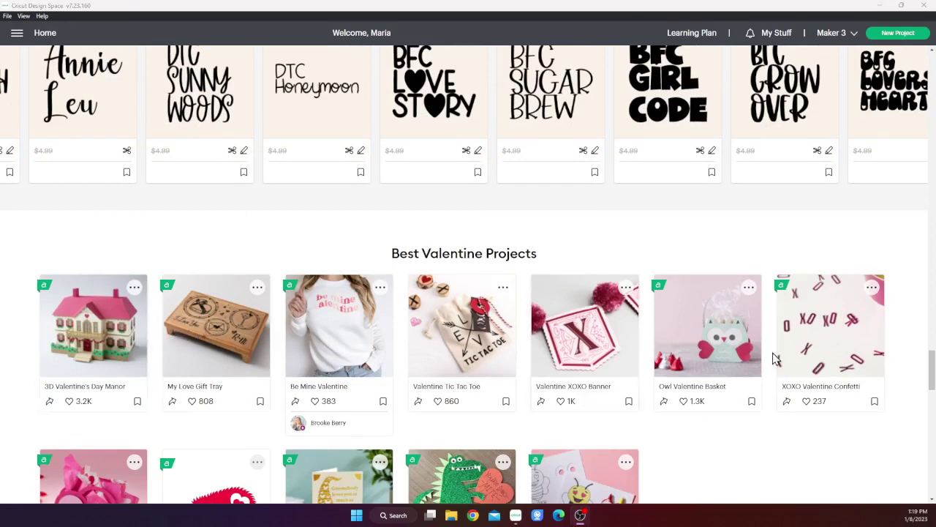
pyautogui.scroll(-1, 834, 351)
pyautogui.scroll(-1, 768, 380)
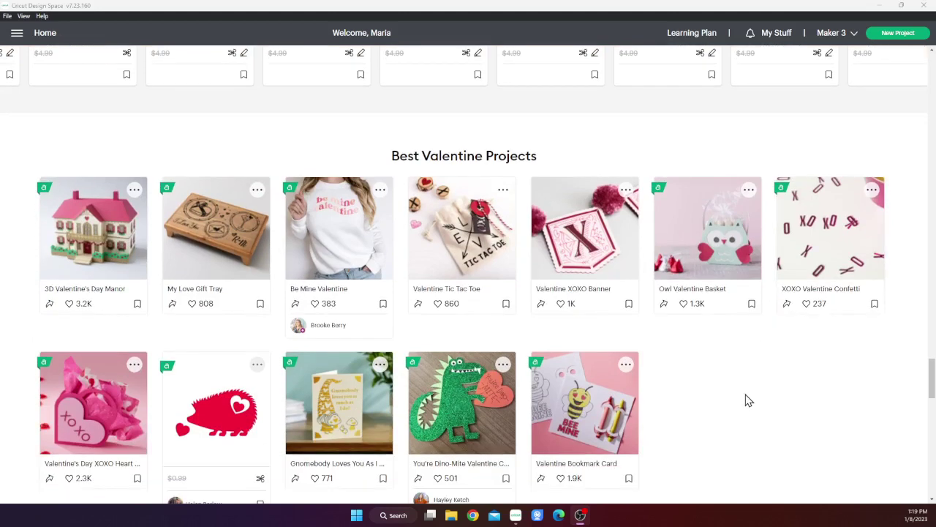
pyautogui.scroll(-1, 747, 398)
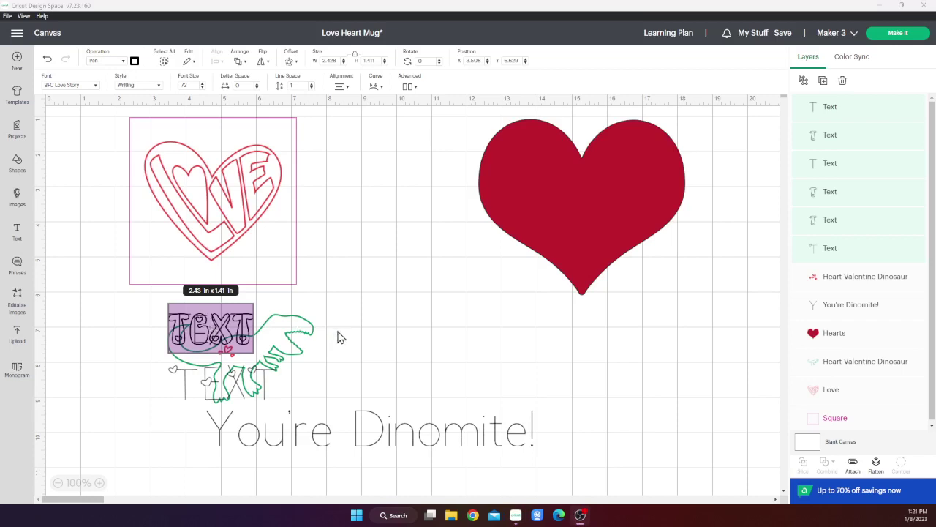
# Move the two stacked BFC Love Story sample texts off the dinosaur into the empty area beside it.
pyautogui.moveTo(242, 333); pyautogui.dragTo(512, 333)
pyautogui.hotkey('ctrl', 'z')
pyautogui.moveTo(347, 318); pyautogui.dragTo(420, 331)
pyautogui.click(425, 335)
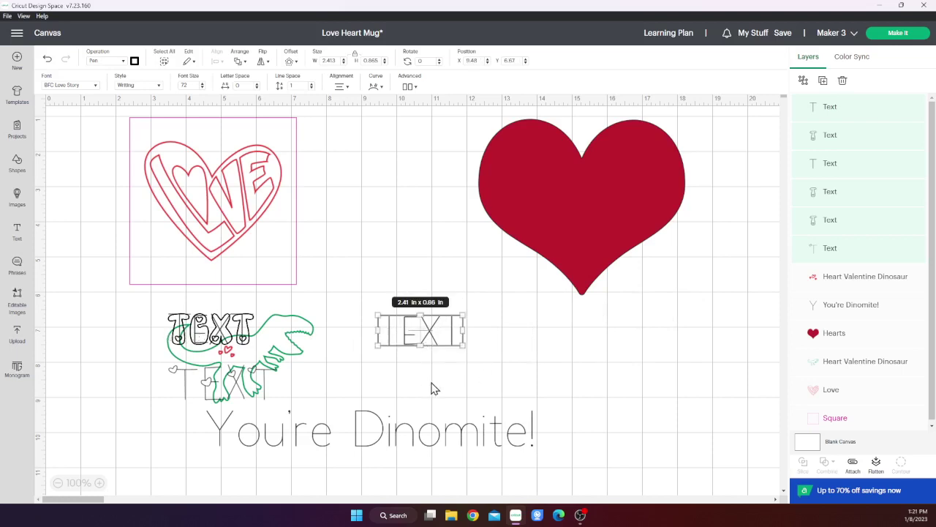
pyautogui.click(334, 379)
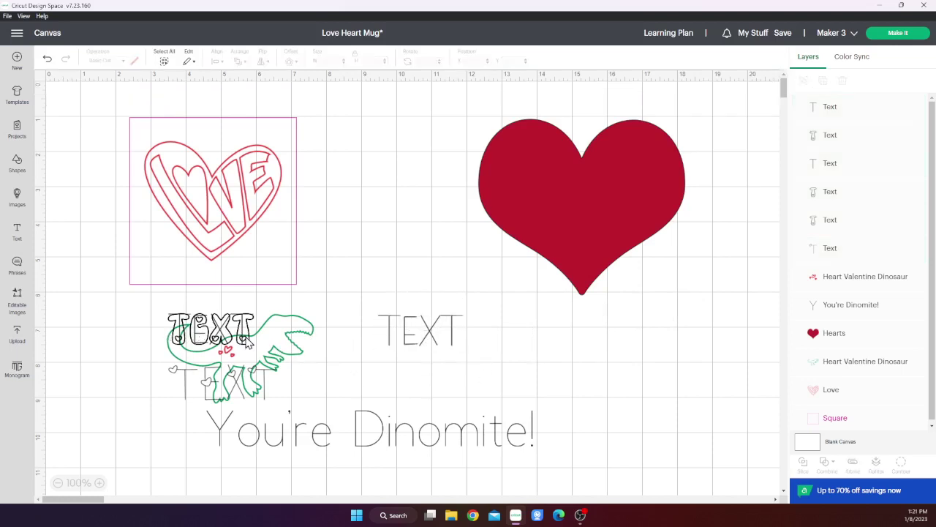
pyautogui.click(332, 358)
pyautogui.moveTo(240, 335); pyautogui.dragTo(423, 378)
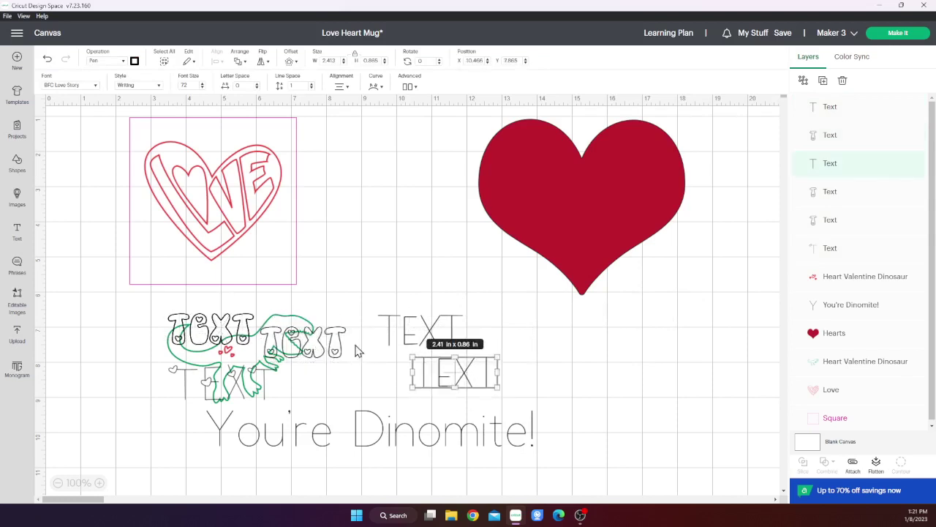
# Spread the three BFC Lovers Hearts sample texts out around the BFC Love Story samples, clear of the dinosaur.
pyautogui.moveTo(357, 342); pyautogui.dragTo(439, 282)
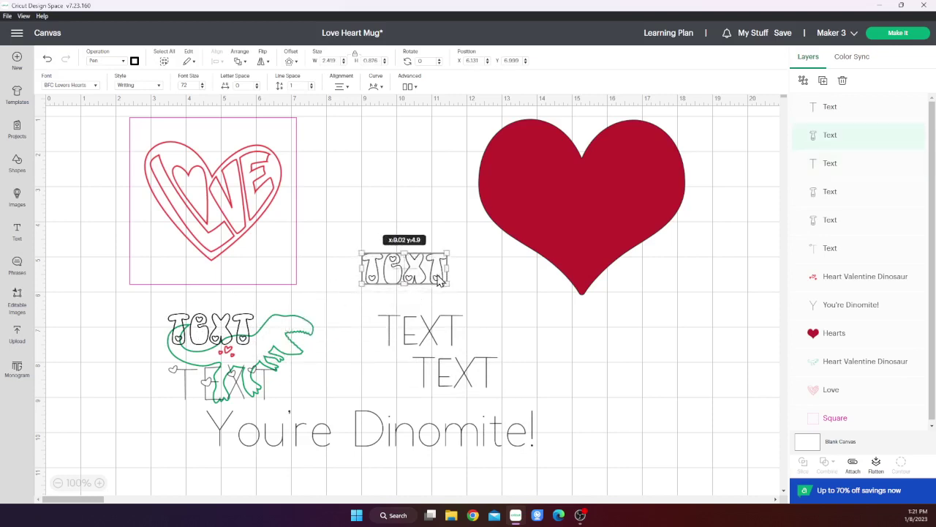
pyautogui.moveTo(239, 335); pyautogui.dragTo(323, 334)
pyautogui.moveTo(496, 332); pyautogui.dragTo(557, 336)
pyautogui.moveTo(236, 331); pyautogui.dragTo(607, 362)
pyautogui.moveTo(538, 355); pyautogui.dragTo(539, 356)
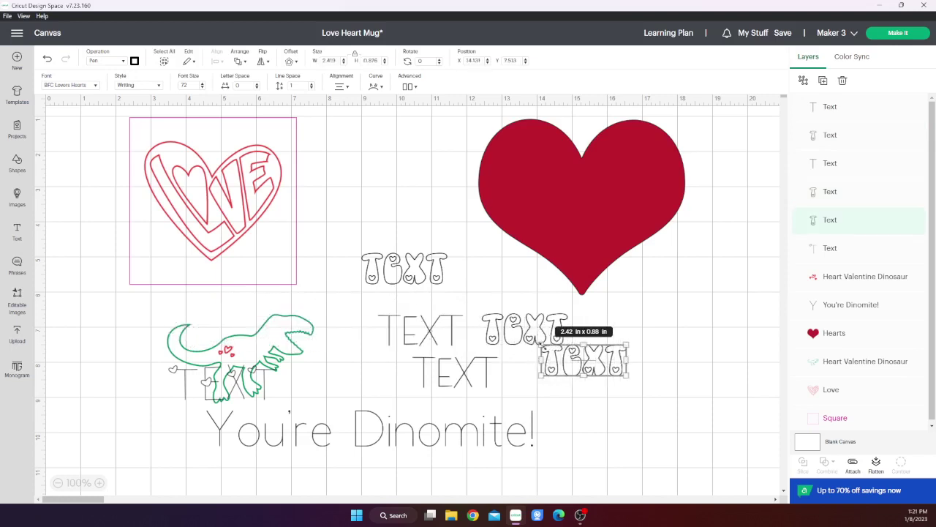
pyautogui.click(465, 386)
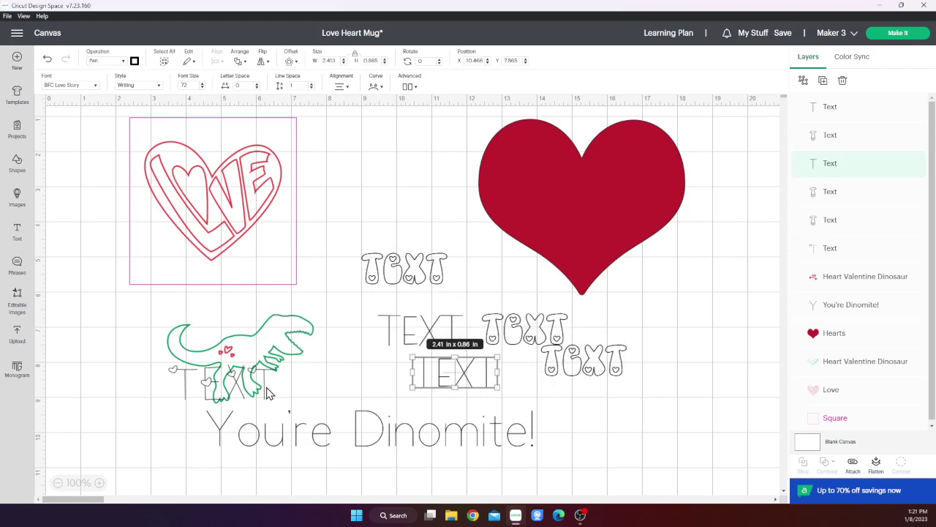
# Move the Heart Attack sample text off the dinosaur and delete it.
pyautogui.click(269, 393)
pyautogui.moveTo(267, 393); pyautogui.dragTo(174, 425)
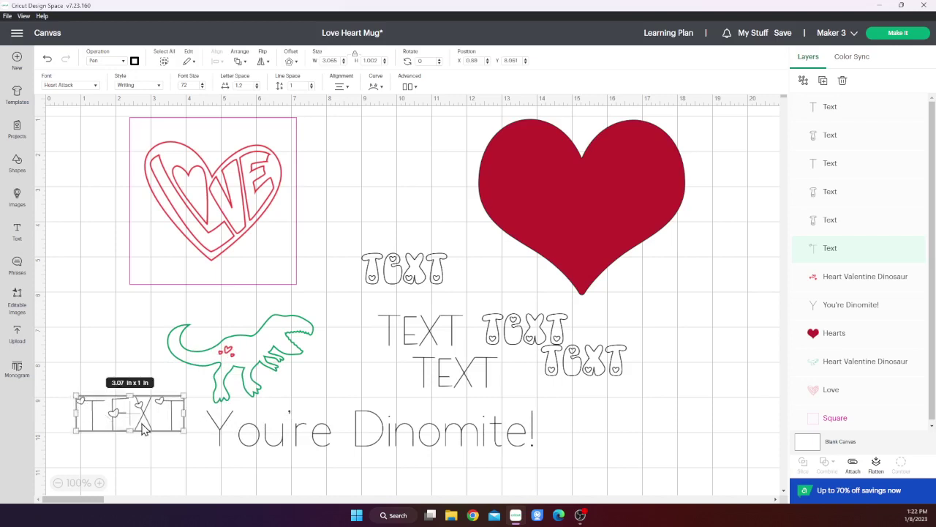
pyautogui.press('Delete')
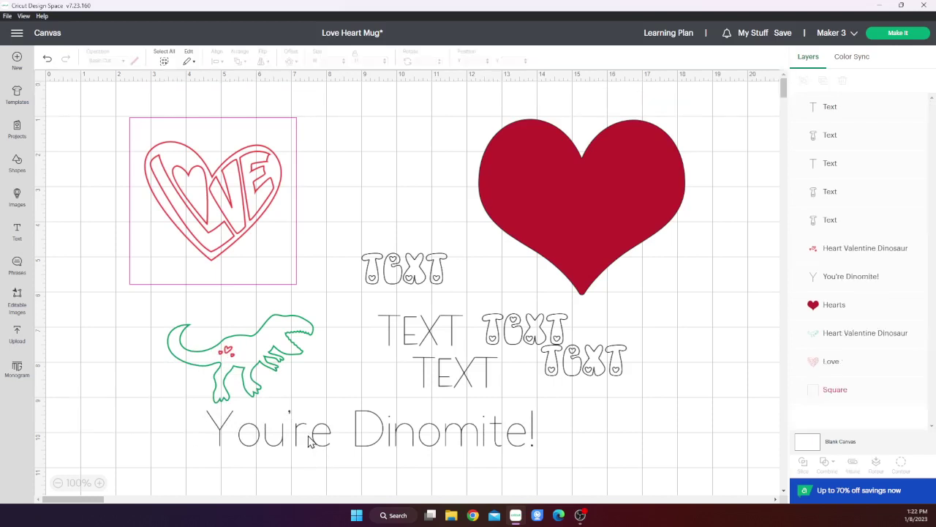
# Search the Cricut fonts for "Heart", apply Heart Attack to "You're Dinomite!" and place the text just below the dinosaur.
pyautogui.click(311, 442)
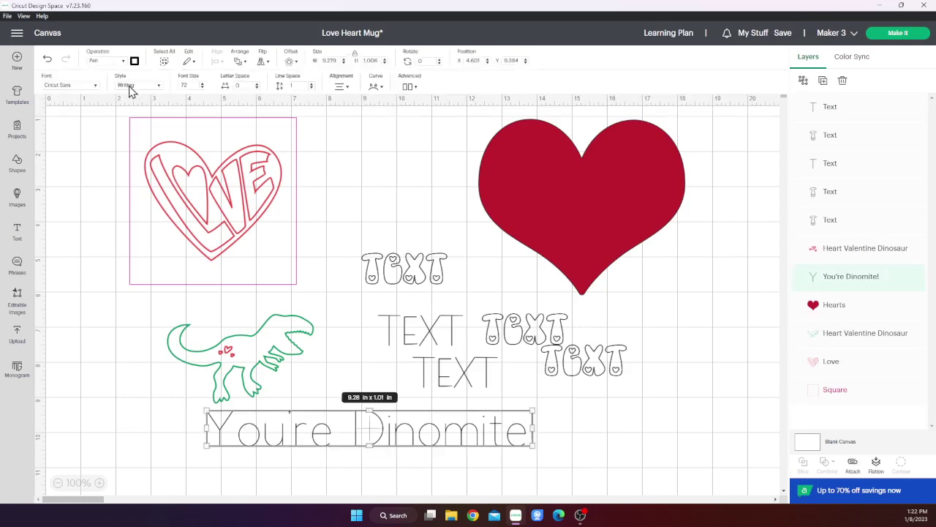
pyautogui.click(89, 87)
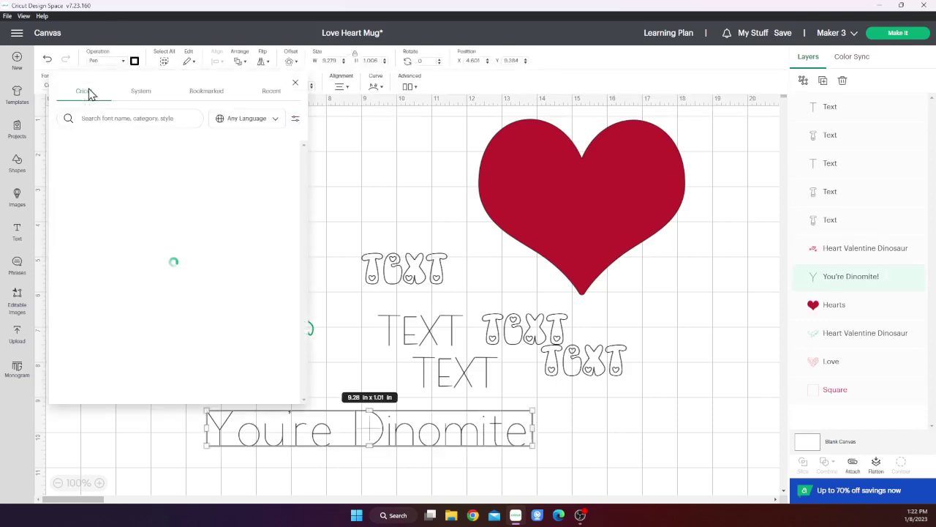
pyautogui.click(142, 118)
pyautogui.write('Hea')
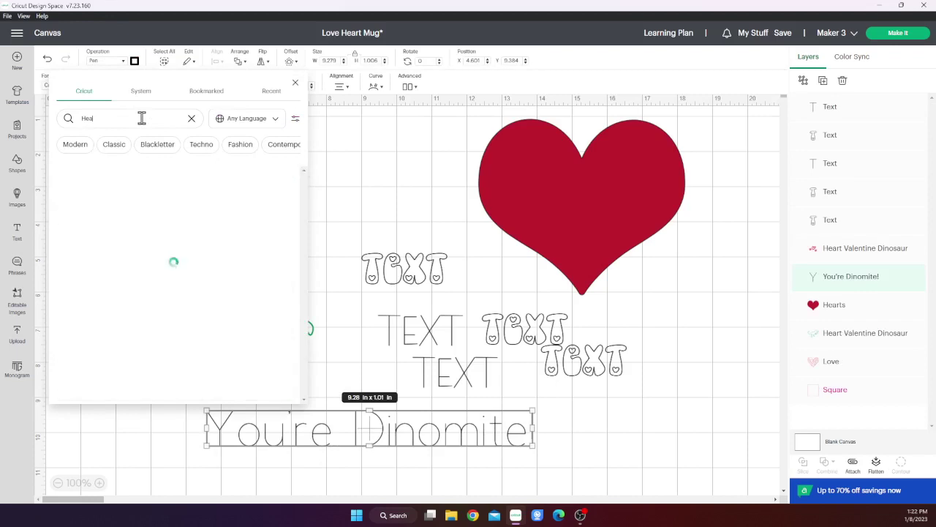
pyautogui.write('r')
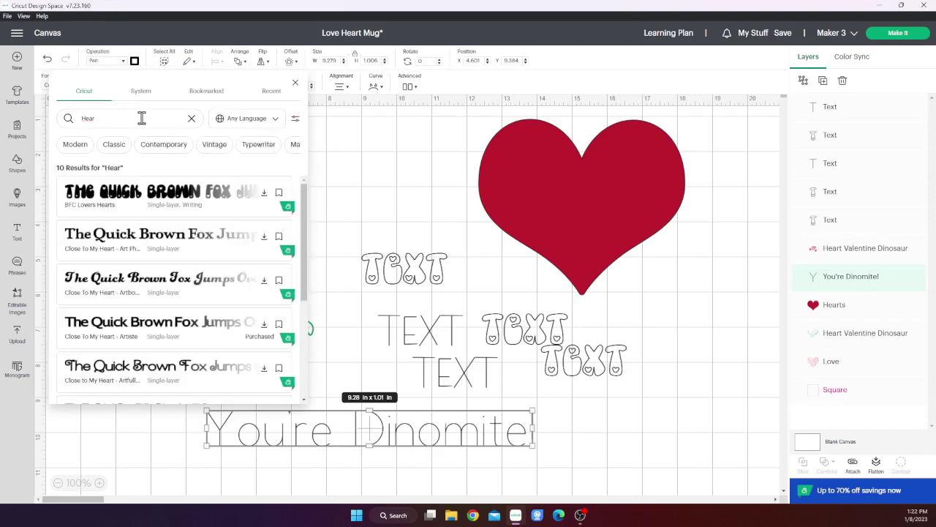
pyautogui.write('t')
pyautogui.scroll(-3, 121, 300)
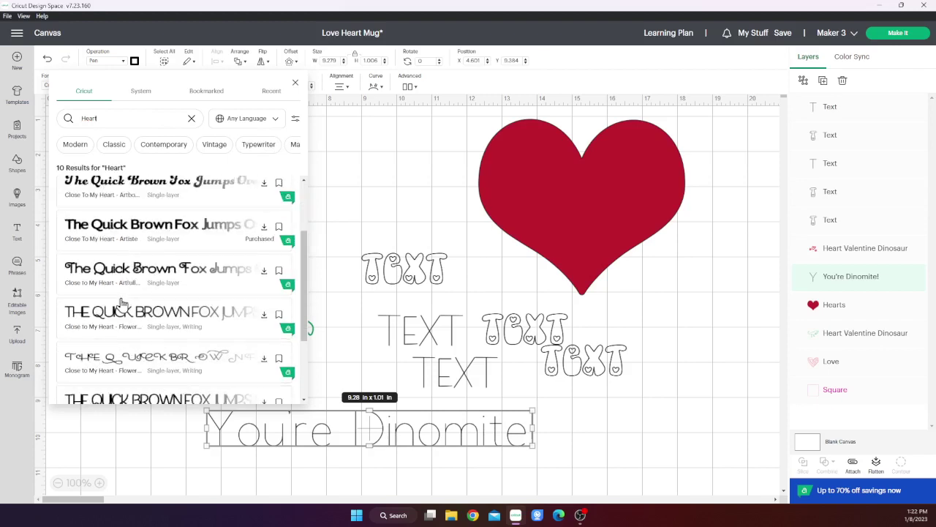
pyautogui.scroll(-3, 122, 304)
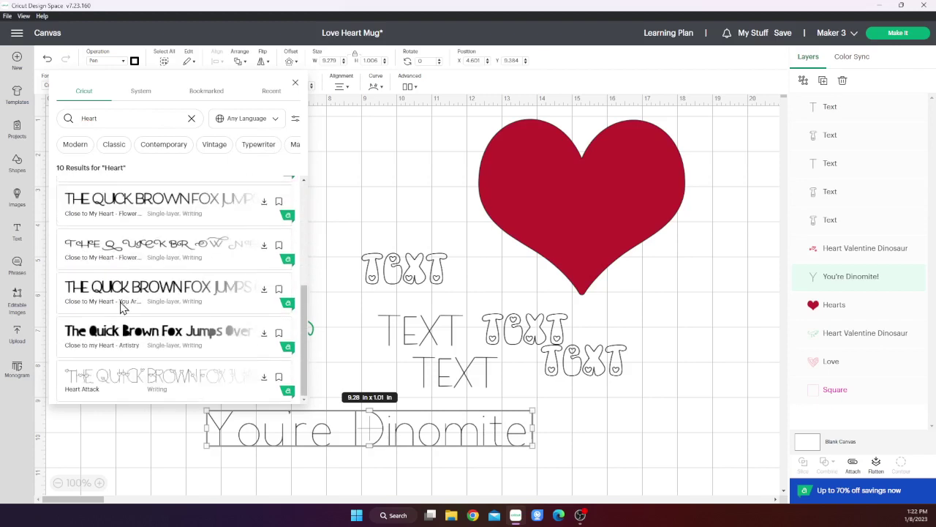
pyautogui.click(119, 381)
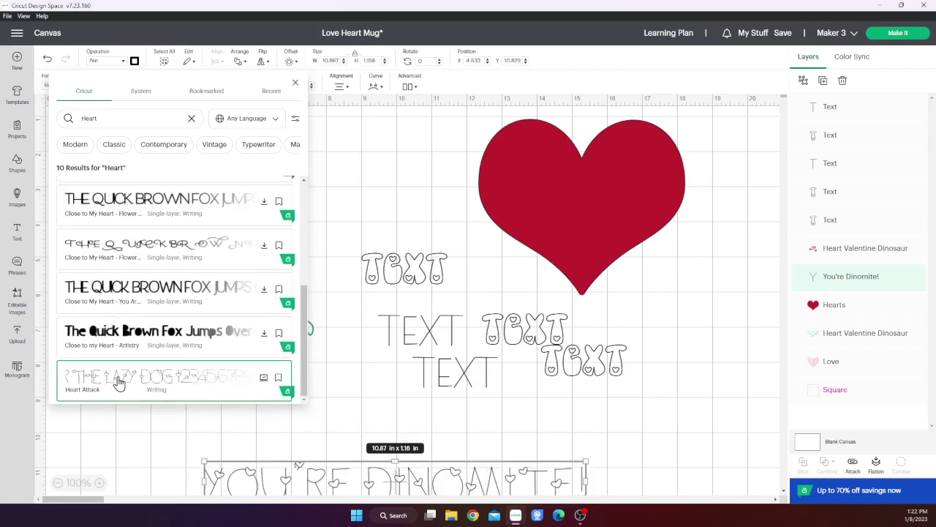
pyautogui.moveTo(468, 476); pyautogui.dragTo(417, 413)
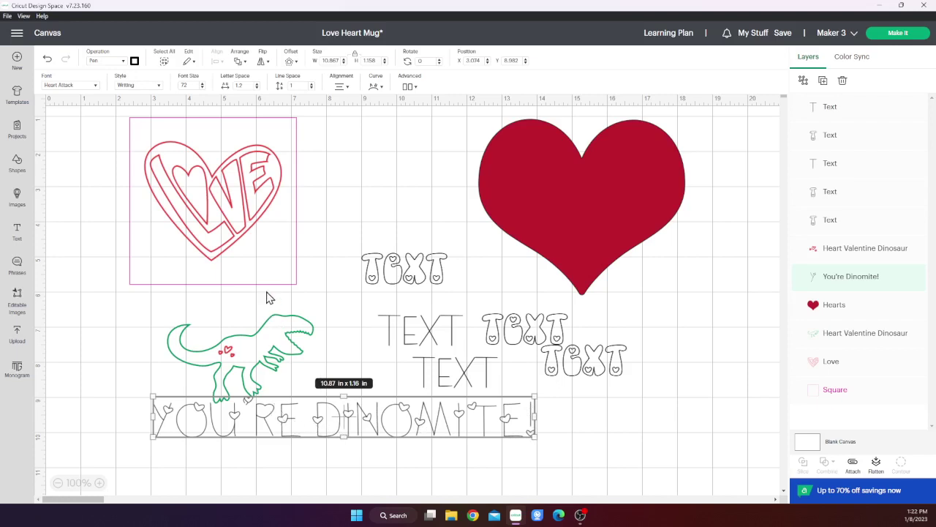
# Move the square guide from the LOVE heart over the dinosaur and break "You're Dinomite!" onto two lines after "You're".
pyautogui.moveTo(267, 290); pyautogui.dragTo(295, 479)
pyautogui.click(455, 428)
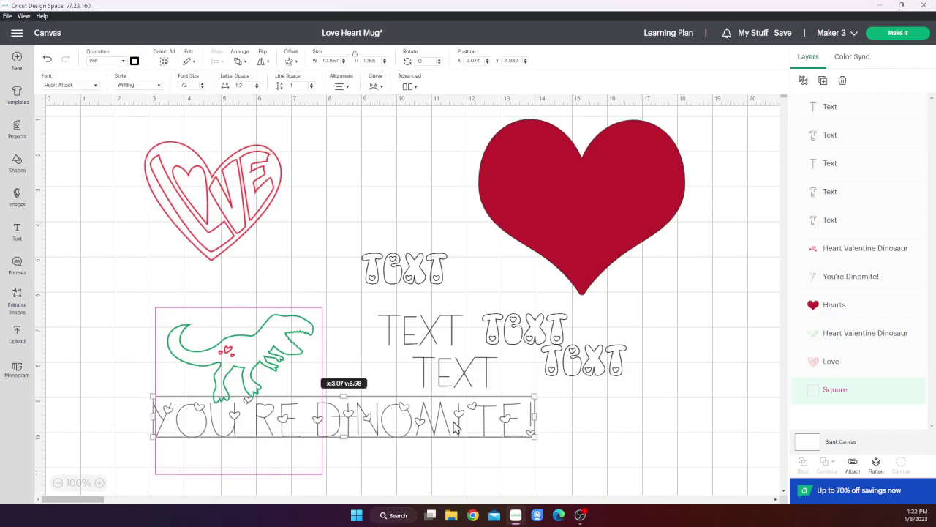
pyautogui.doubleClick(298, 418)
pyautogui.click(309, 419)
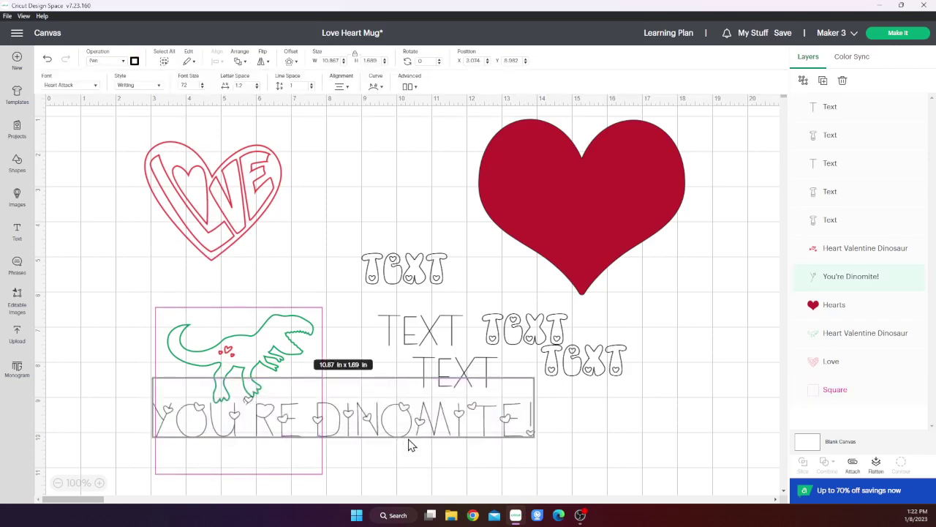
pyautogui.press('BackSpace')
pyautogui.press('Return')
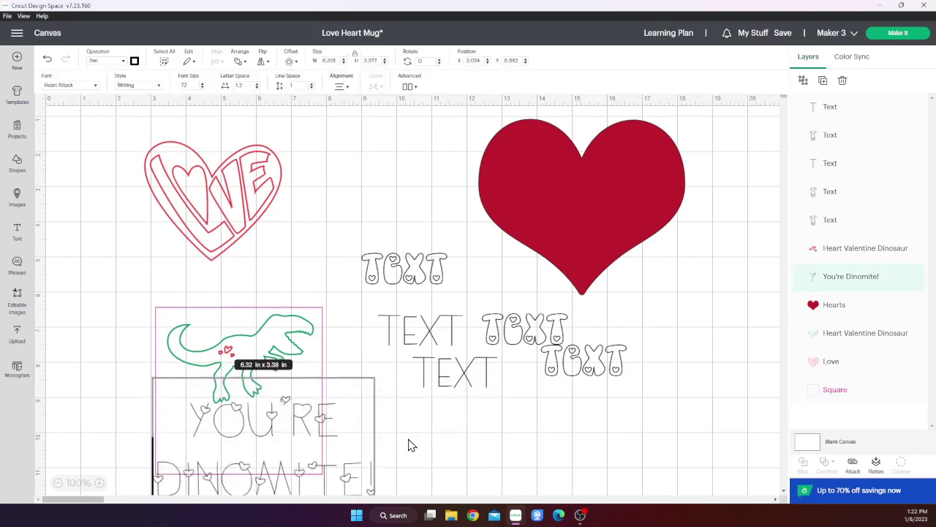
pyautogui.scroll(-5, 384, 454)
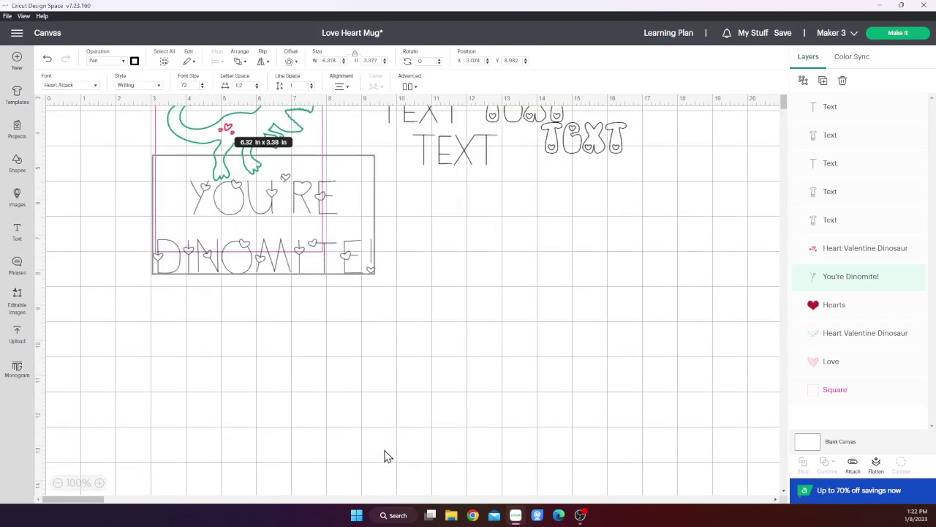
pyautogui.scroll(1, 388, 456)
pyautogui.scroll(5, 386, 455)
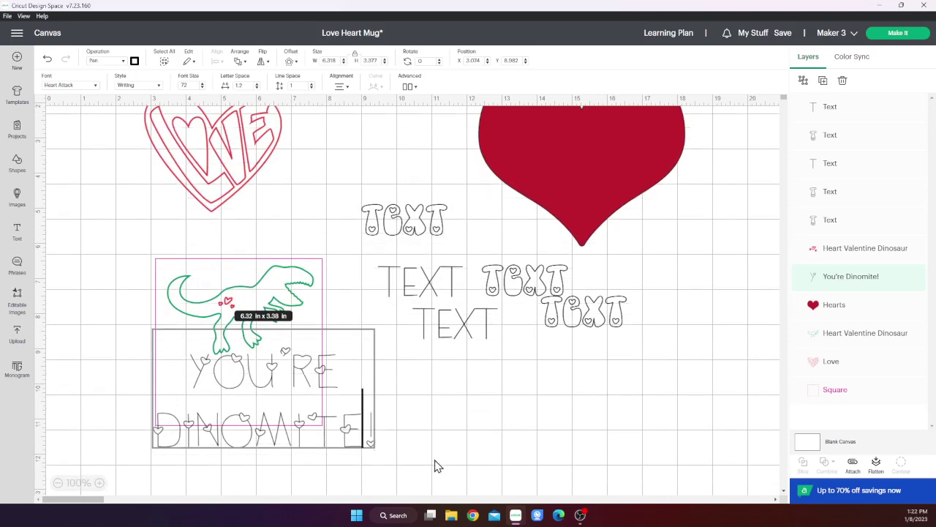
# Shrink the two-line "You're Dinomite!" text to about 4.33 by 1.95 in and place it inside the square guide below the dinosaur.
pyautogui.click(384, 443)
pyautogui.moveTo(373, 446); pyautogui.dragTo(305, 414)
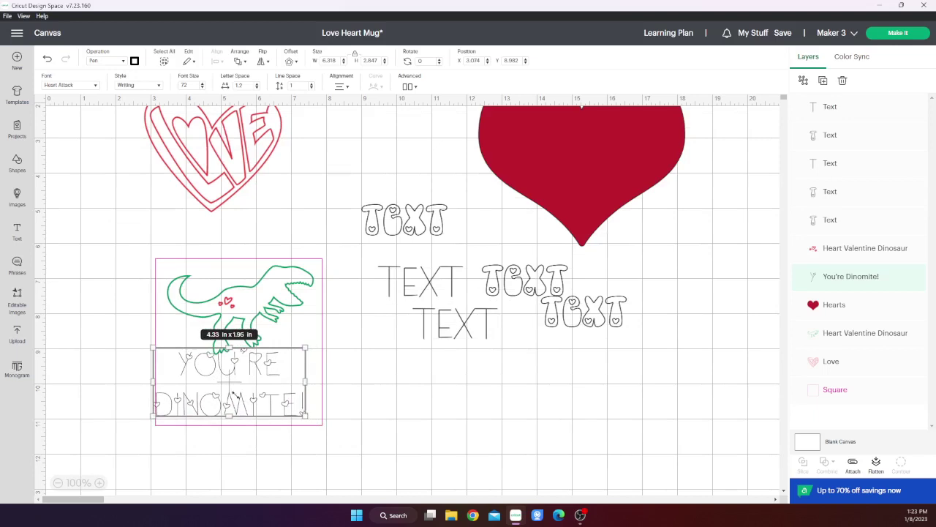
pyautogui.moveTo(234, 411)
pyautogui.mouseDown()
pyautogui.moveTo(262, 414)
pyautogui.moveTo(233, 411)
pyautogui.moveTo(243, 411)
pyautogui.mouseUp()
# Set the line space of "You're Dinomite!" to -3 and nudge the text down to sit just beneath the dinosaur's feet.
pyautogui.click(347, 89)
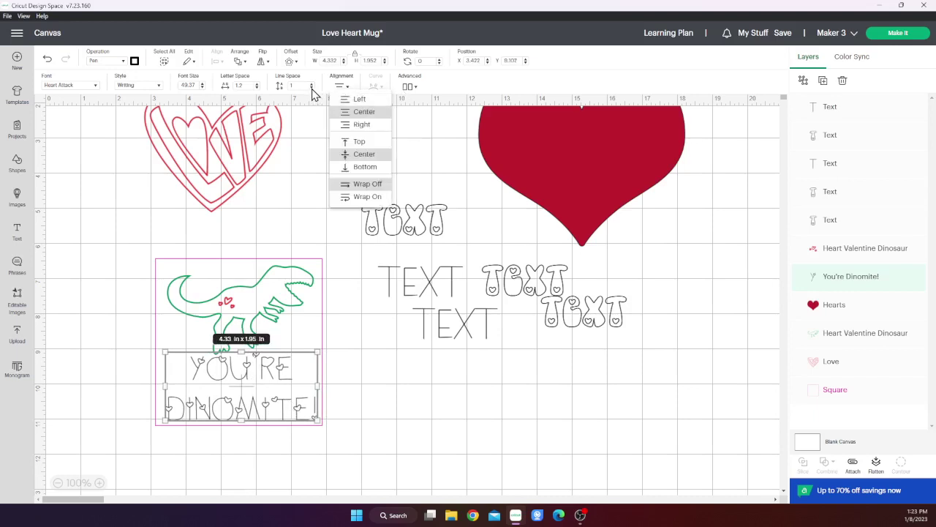
pyautogui.click(312, 93)
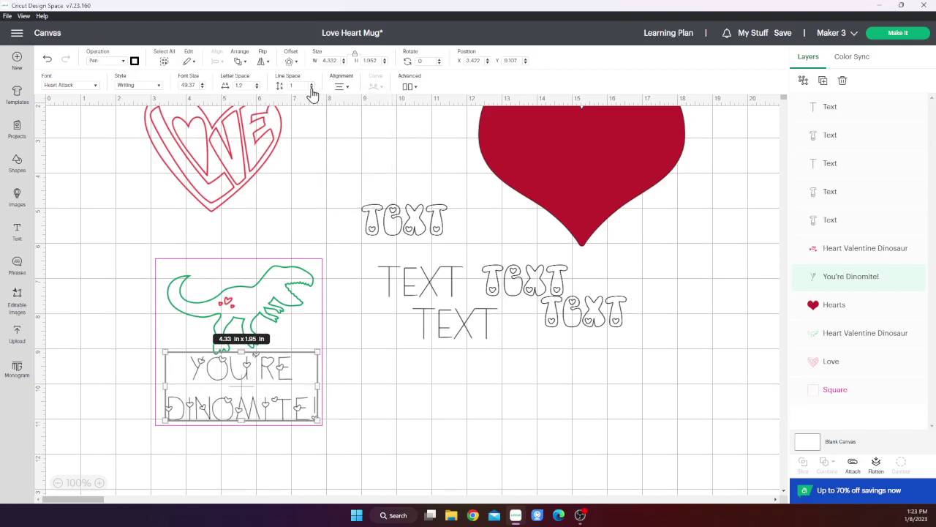
pyautogui.click(312, 90)
pyautogui.click(312, 89)
pyautogui.click(312, 90)
pyautogui.click(311, 89)
pyautogui.click(312, 89)
pyautogui.click(311, 89)
pyautogui.click(312, 89)
pyautogui.click(311, 89)
pyautogui.click(311, 89)
pyautogui.click(311, 89)
pyautogui.click(312, 89)
pyautogui.click(311, 89)
pyautogui.click(312, 89)
pyautogui.click(312, 89)
pyautogui.click(312, 89)
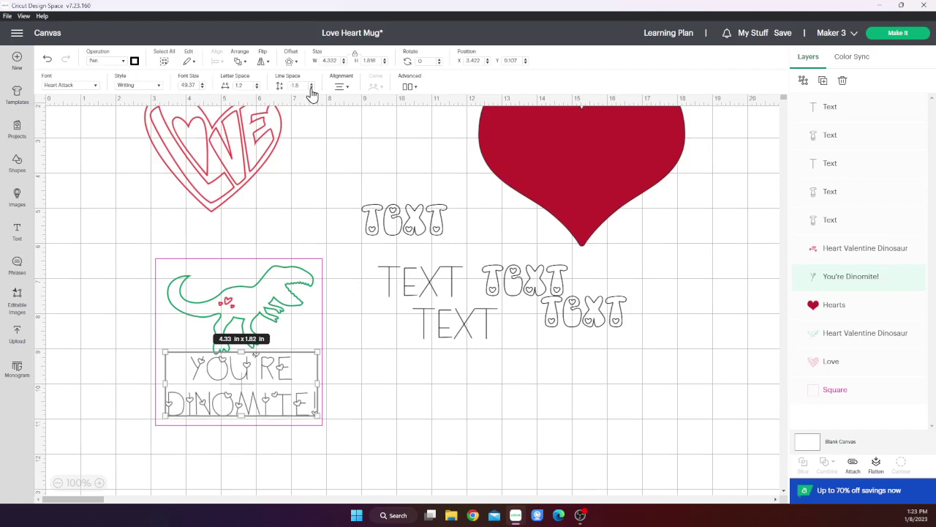
pyautogui.click(312, 89)
pyautogui.click(312, 90)
pyautogui.click(312, 90)
pyautogui.click(311, 89)
pyautogui.click(312, 89)
pyautogui.click(312, 89)
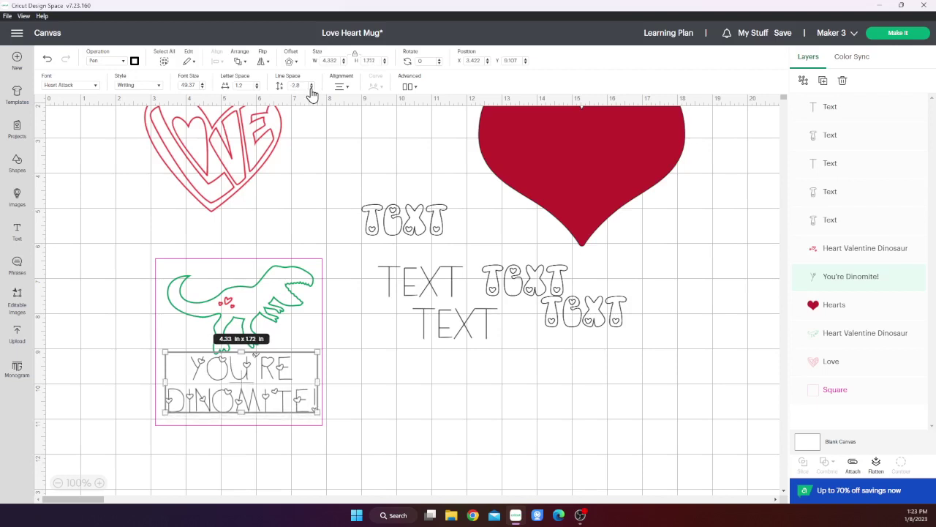
pyautogui.click(311, 89)
pyautogui.moveTo(256, 394); pyautogui.dragTo(249, 401)
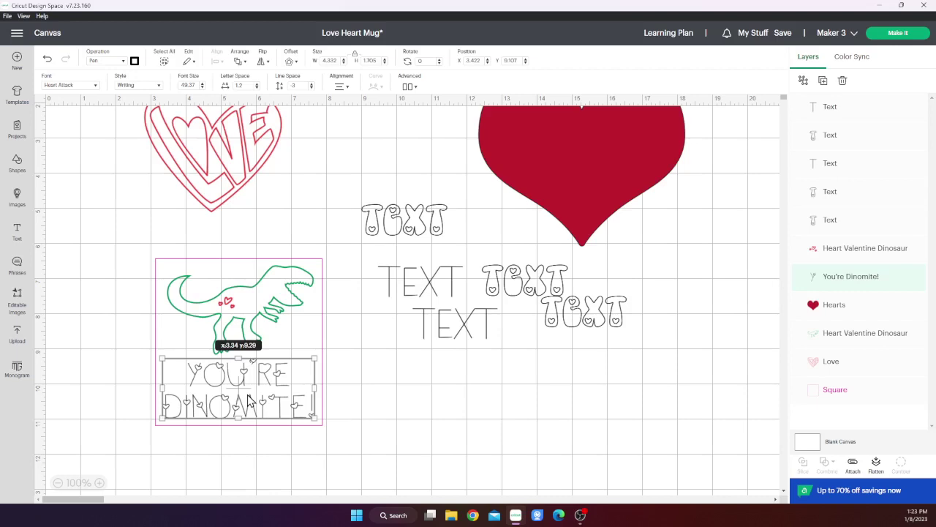
pyautogui.moveTo(249, 400); pyautogui.dragTo(249, 400)
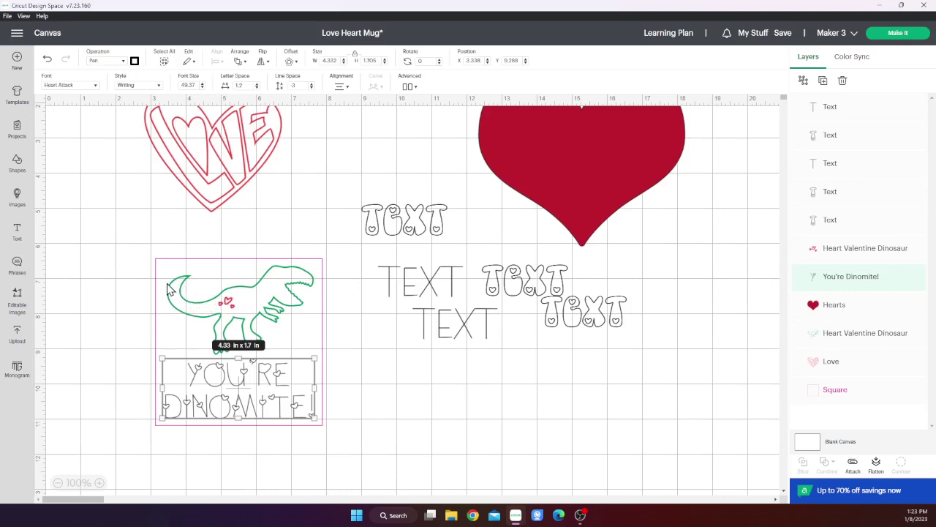
# Nudge the small red hearts slightly toward the dinosaur's tail and attach them to the dinosaur outline.
pyautogui.click(229, 305)
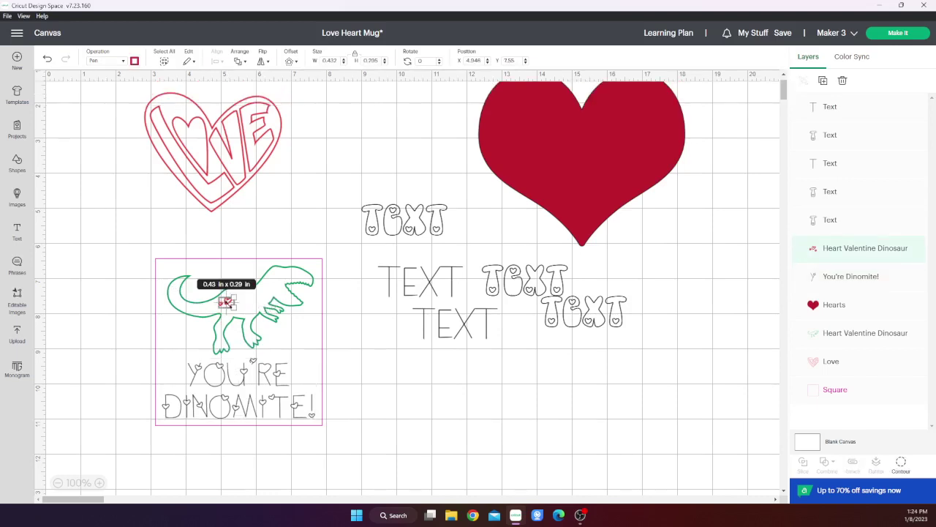
pyautogui.moveTo(234, 308); pyautogui.dragTo(240, 312)
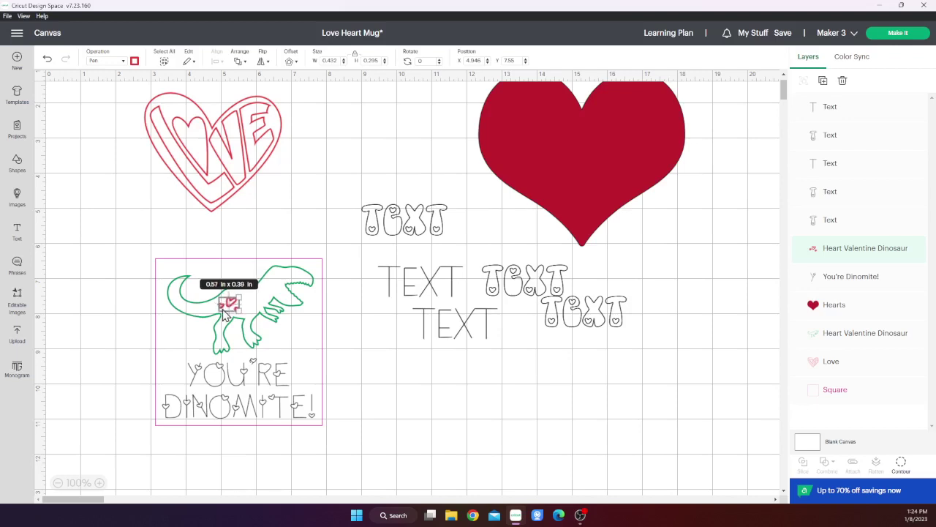
pyautogui.hotkey('ctrl', 'z')
pyautogui.moveTo(227, 303); pyautogui.dragTo(225, 305)
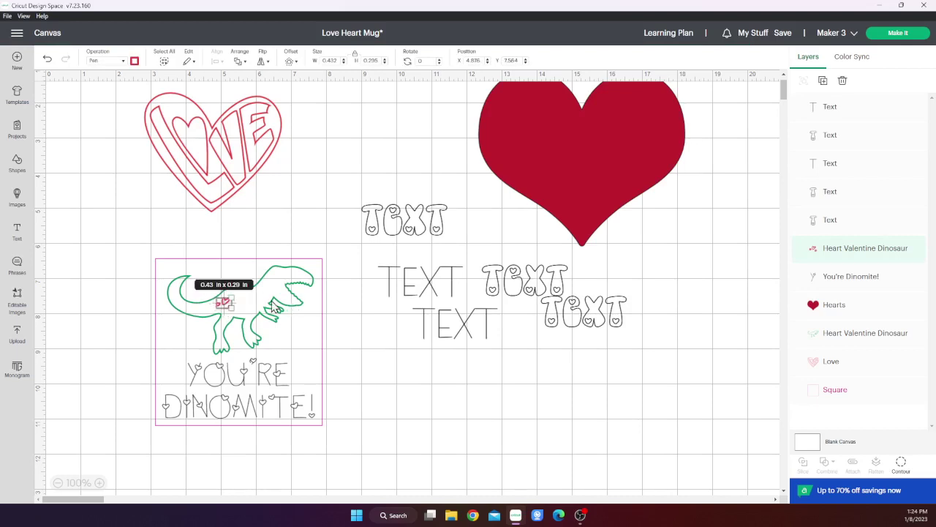
pyautogui.click(271, 307)
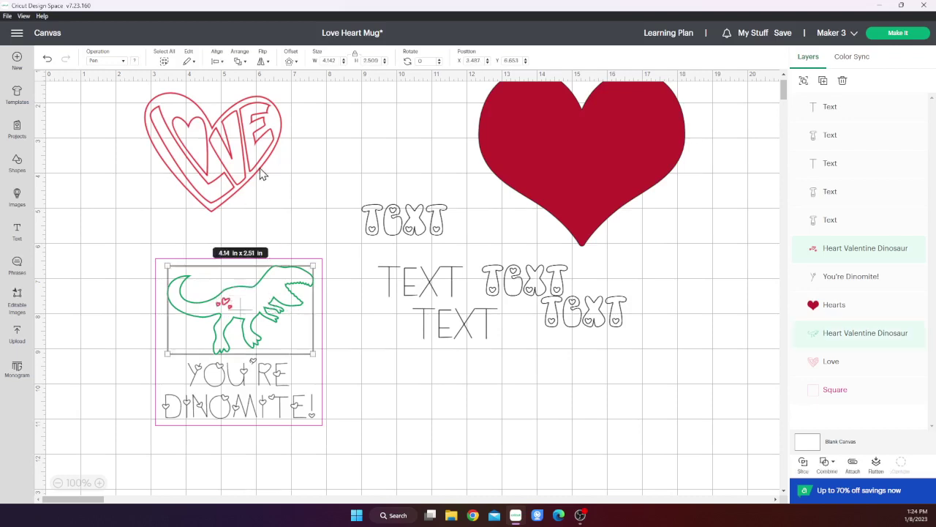
pyautogui.click(852, 463)
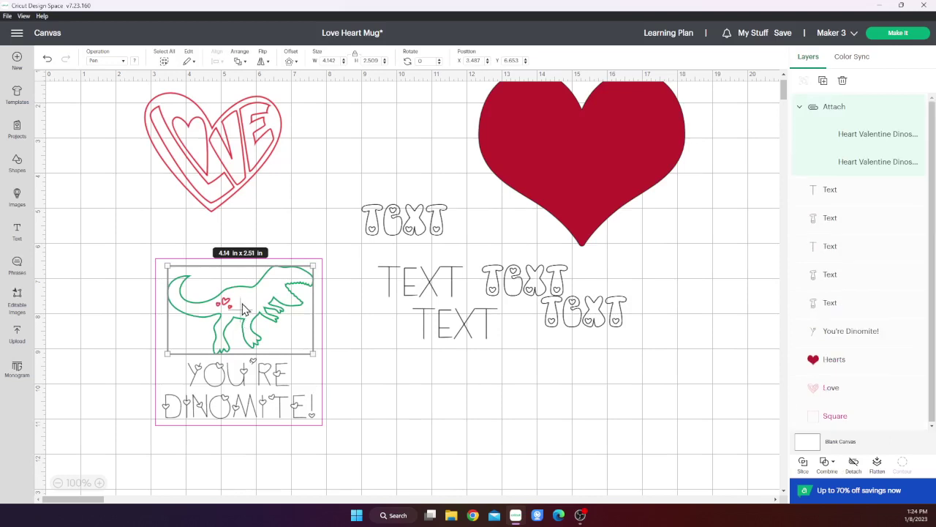
# Center the attached dinosaur horizontally with the "You're Dinomite!" text.
pyautogui.keyDown('shift'); pyautogui.click(245, 384); pyautogui.keyUp('shift')
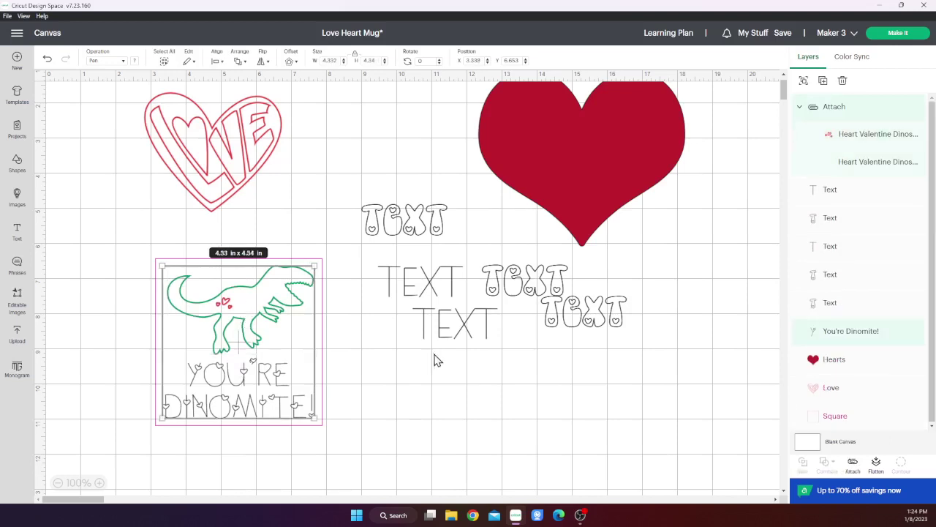
pyautogui.click(217, 60)
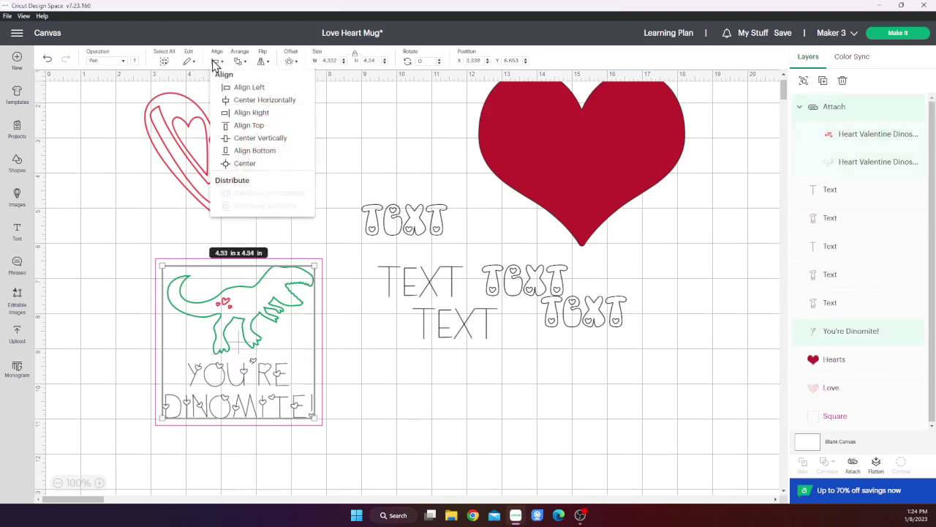
pyautogui.click(244, 106)
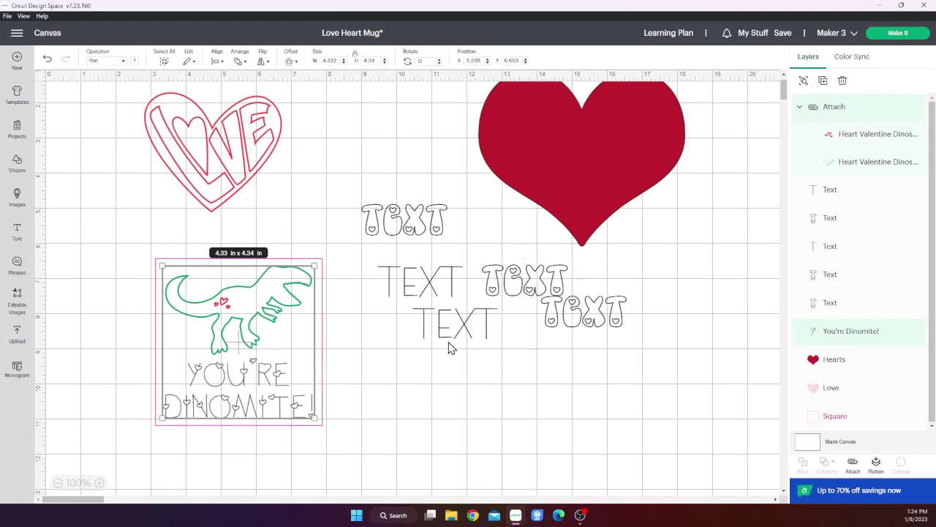
# Examine the Fine Point pen color choices for the "You're Dinomite!" text, leaving its color as it is.
pyautogui.scroll(2, 451, 349)
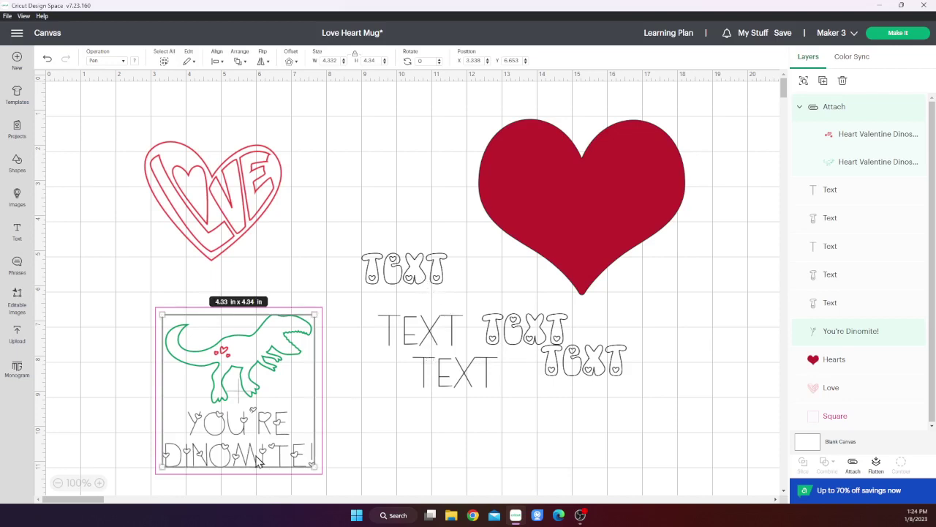
pyautogui.click(256, 457)
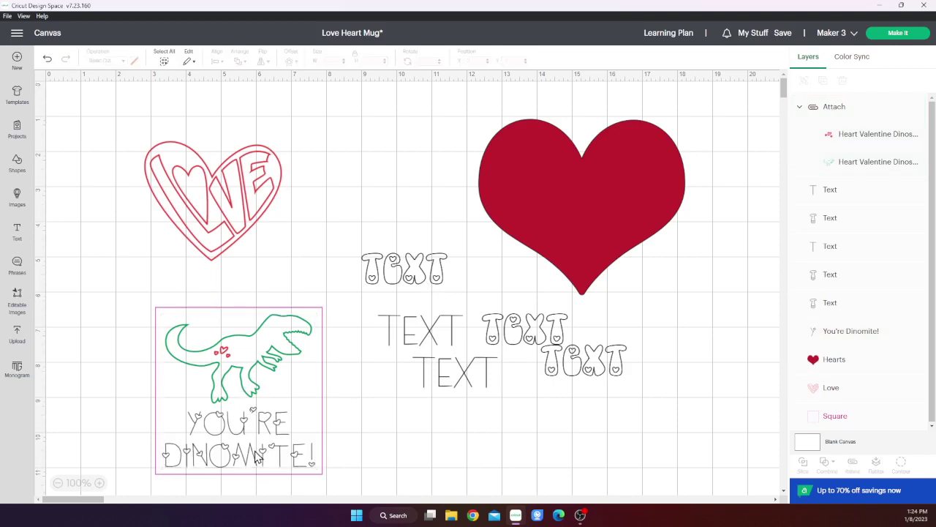
pyautogui.click(256, 457)
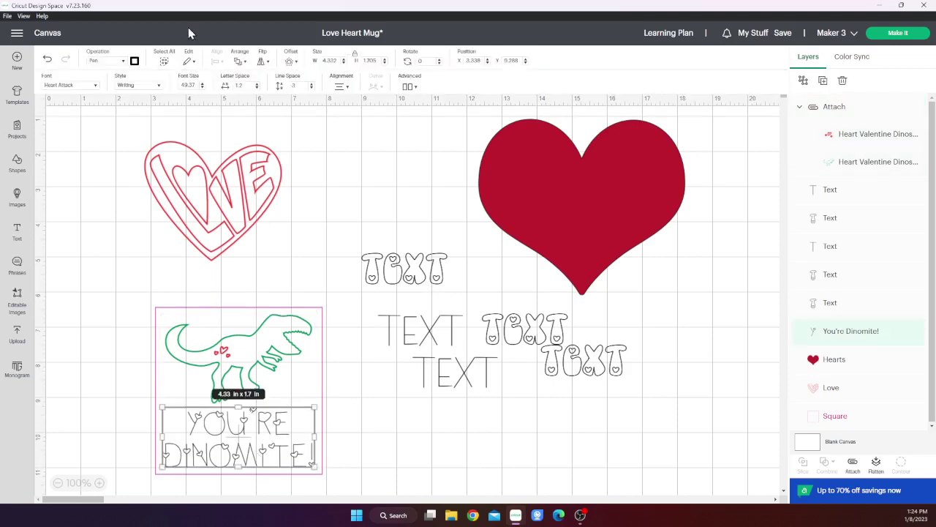
pyautogui.click(124, 62)
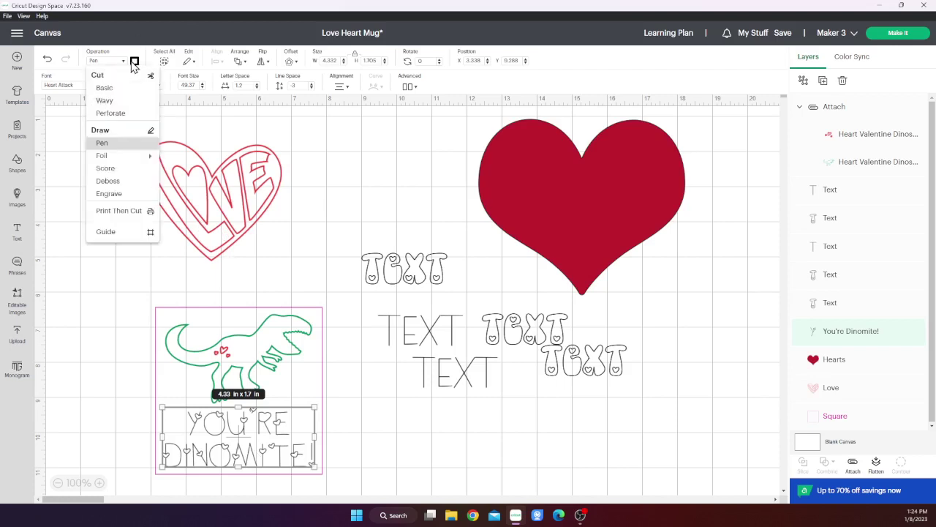
pyautogui.click(134, 65)
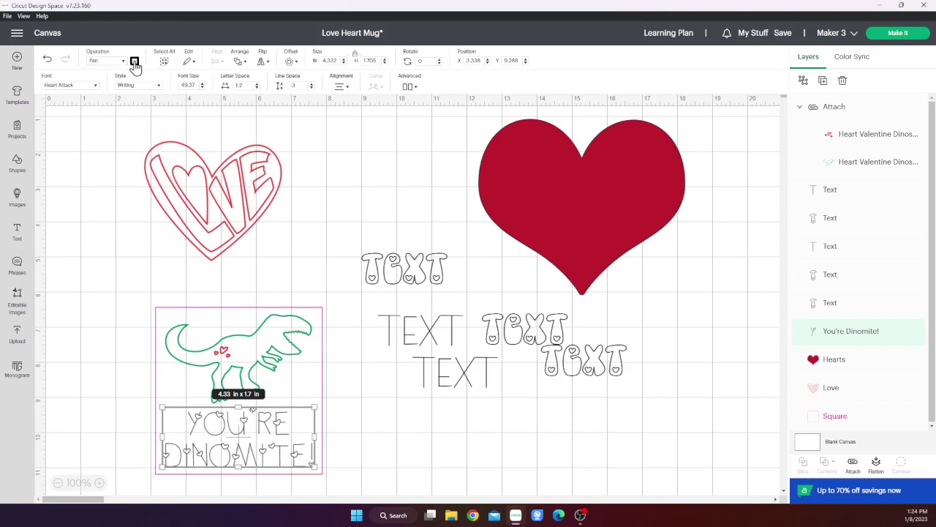
pyautogui.click(136, 64)
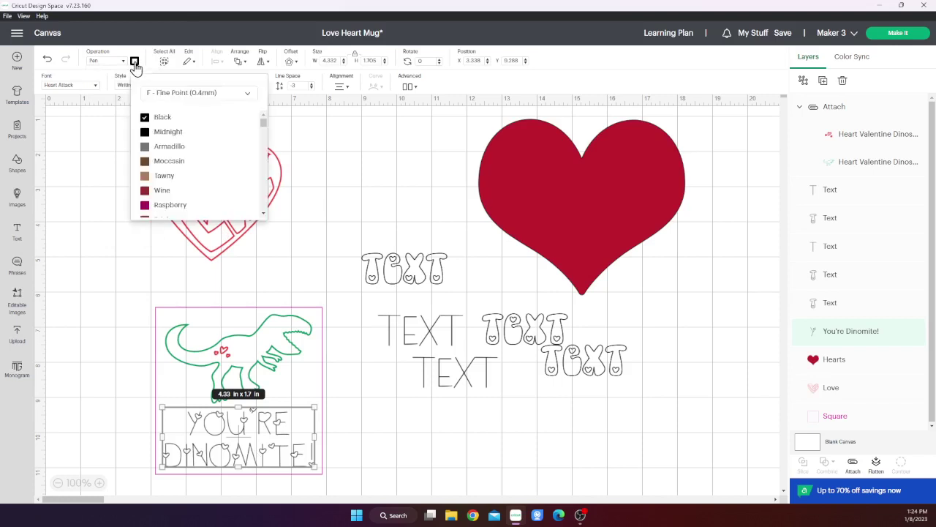
pyautogui.click(436, 442)
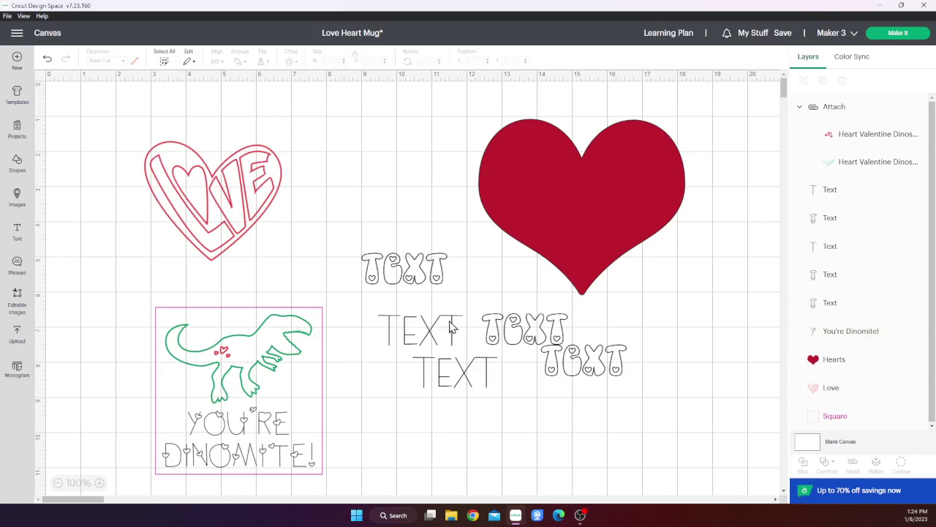
# Move the square guide from the dinosaur design to behind the large red heart.
pyautogui.click(592, 208)
pyautogui.moveTo(322, 389); pyautogui.dragTo(655, 195)
pyautogui.click(662, 193)
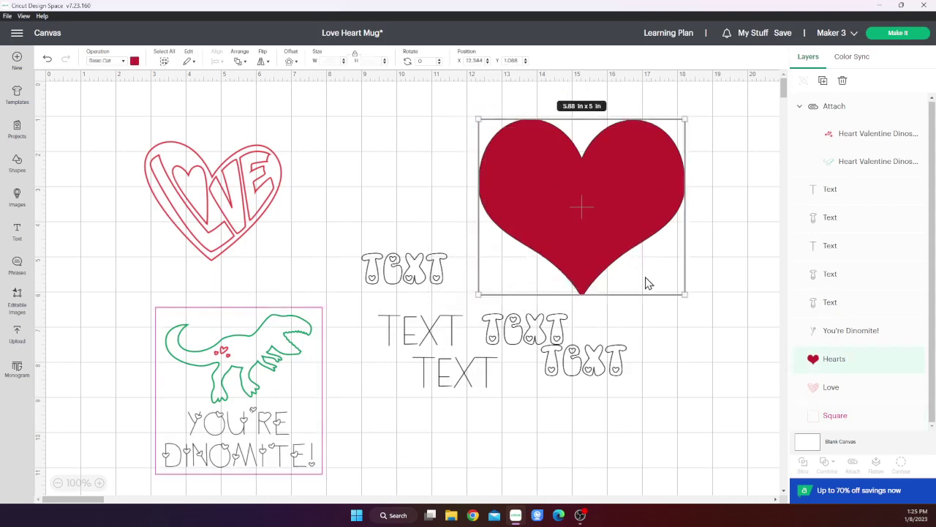
# Shrink the large red heart to about 3.11 by 2.65 in and place it inside the square guide.
pyautogui.moveTo(684, 295); pyautogui.dragTo(605, 224)
pyautogui.moveTo(543, 183); pyautogui.dragTo(558, 188)
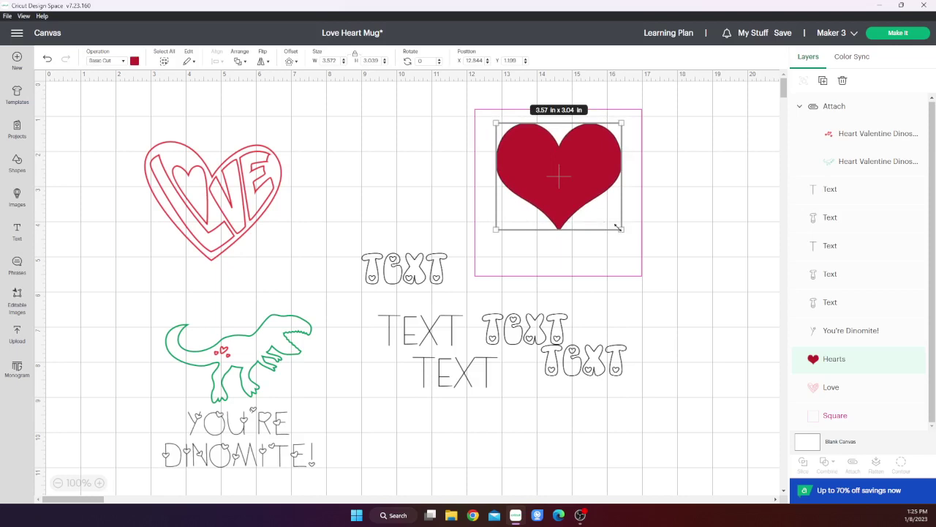
pyautogui.moveTo(611, 223); pyautogui.dragTo(602, 211)
pyautogui.moveTo(554, 171); pyautogui.dragTo(569, 184)
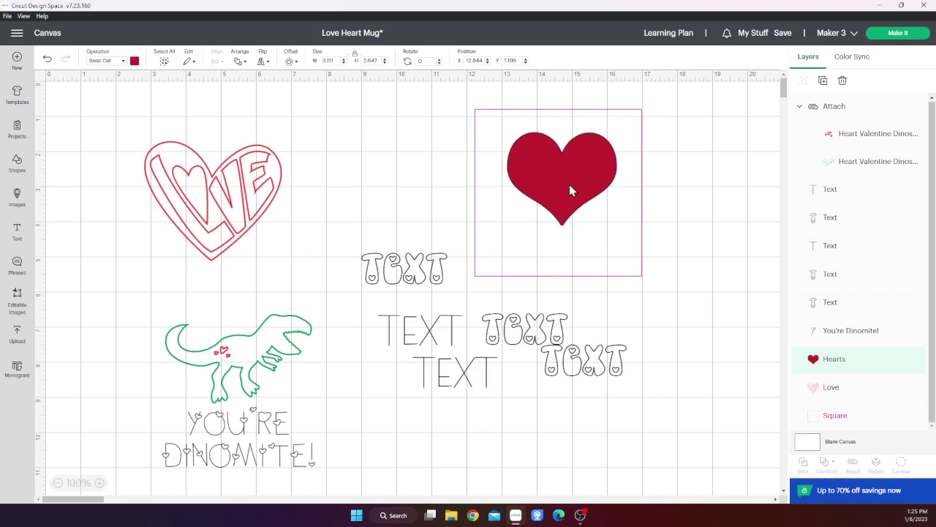
# Make a copy of the red heart, shrink it to less than half size and place it in the middle of the original.
pyautogui.rightClick(569, 184)
pyautogui.click(594, 267)
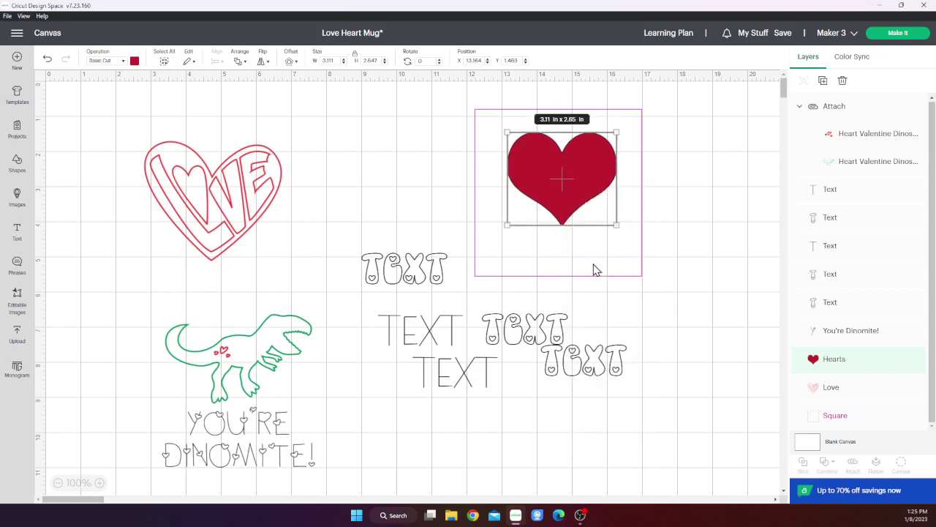
pyautogui.moveTo(144, 147); pyautogui.dragTo(702, 256)
pyautogui.click(712, 296)
pyautogui.moveTo(727, 306); pyautogui.dragTo(563, 188)
pyautogui.moveTo(593, 275)
pyautogui.mouseDown()
pyautogui.moveTo(545, 246)
pyautogui.moveTo(602, 256)
pyautogui.moveTo(594, 282)
pyautogui.mouseUp()
pyautogui.click(563, 179)
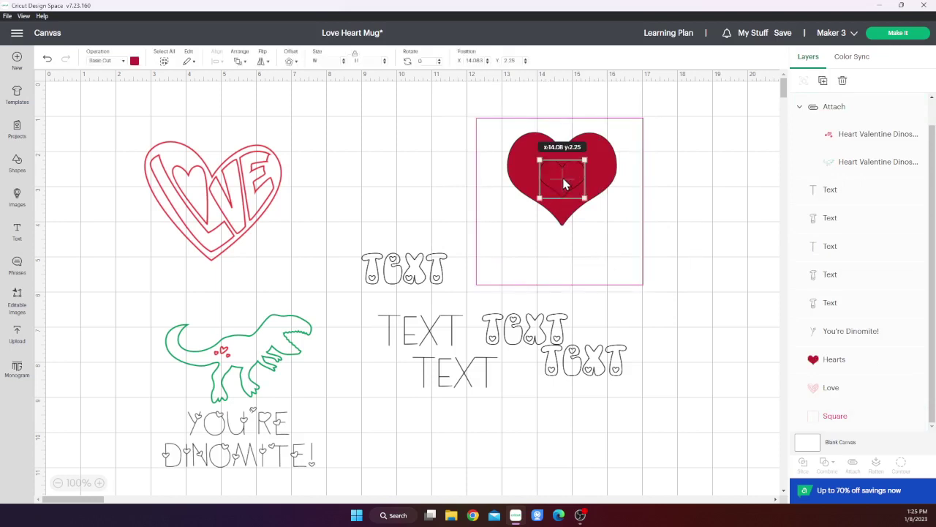
# Align the small heart and the large red heart to each other with the Center option.
pyautogui.keyDown('shift'); pyautogui.click(522, 172); pyautogui.keyUp('shift')
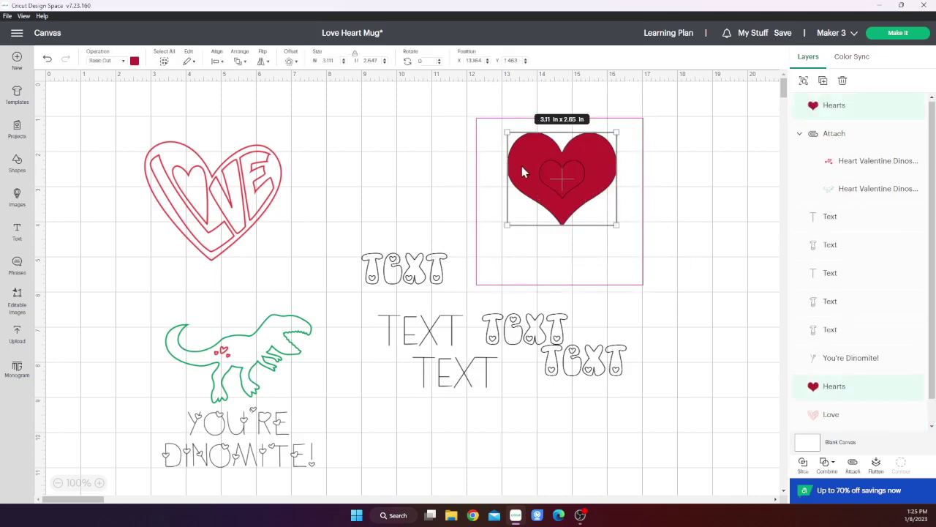
pyautogui.click(216, 63)
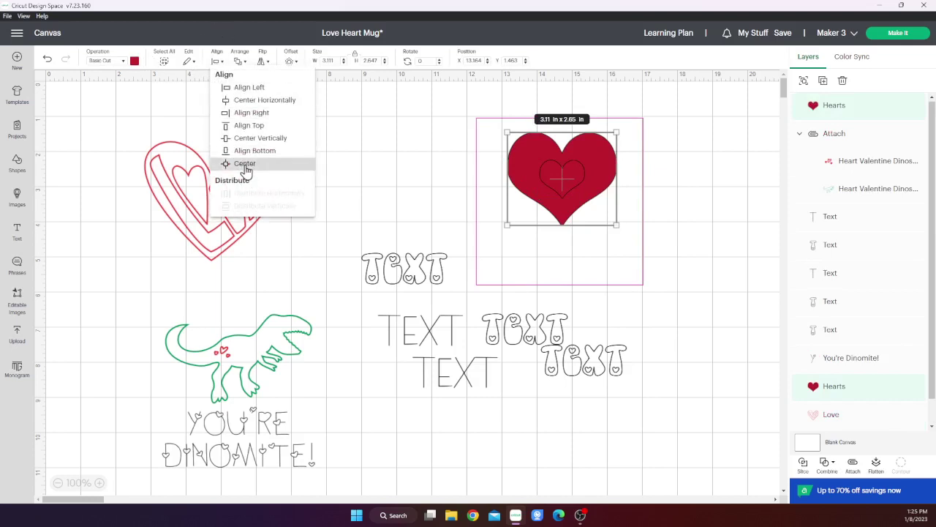
pyautogui.click(245, 165)
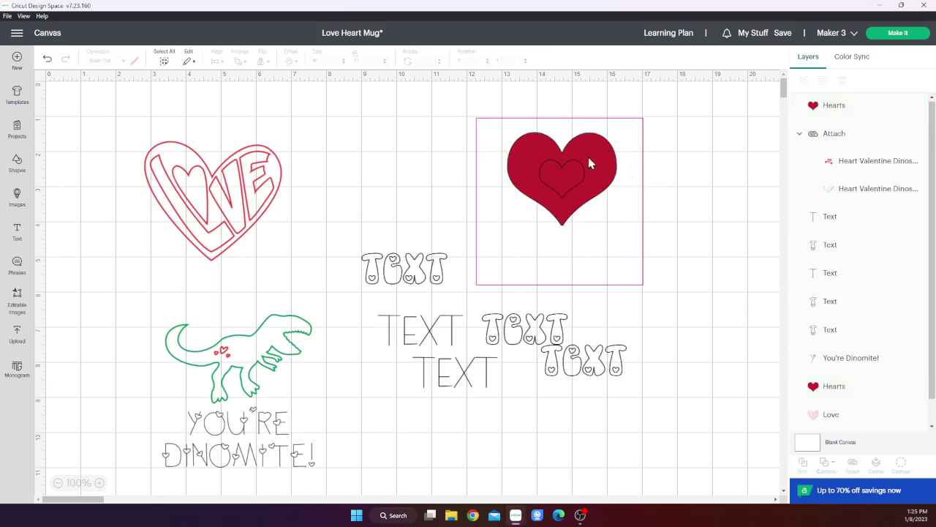
# Change the large red heart to a Pen operation with the Marker (1mm) type in Black (Watercolor).
pyautogui.click(574, 174)
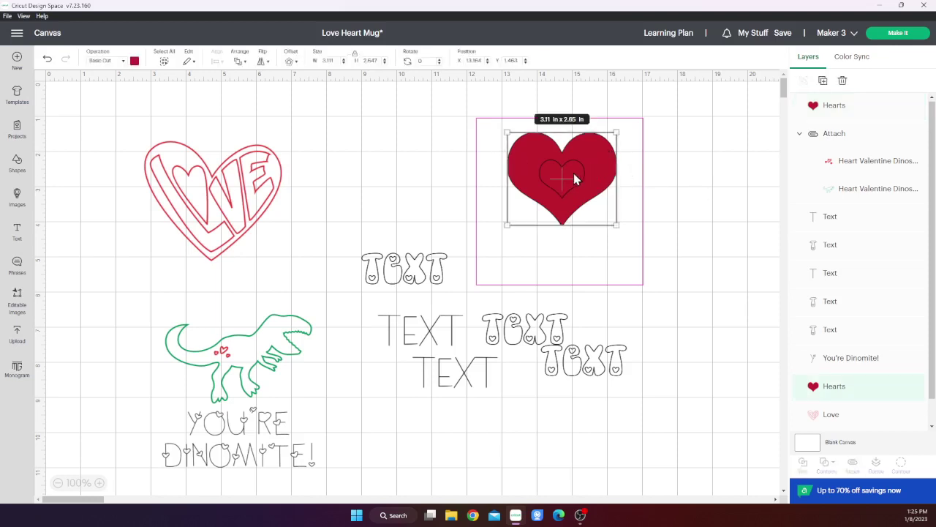
pyautogui.click(122, 64)
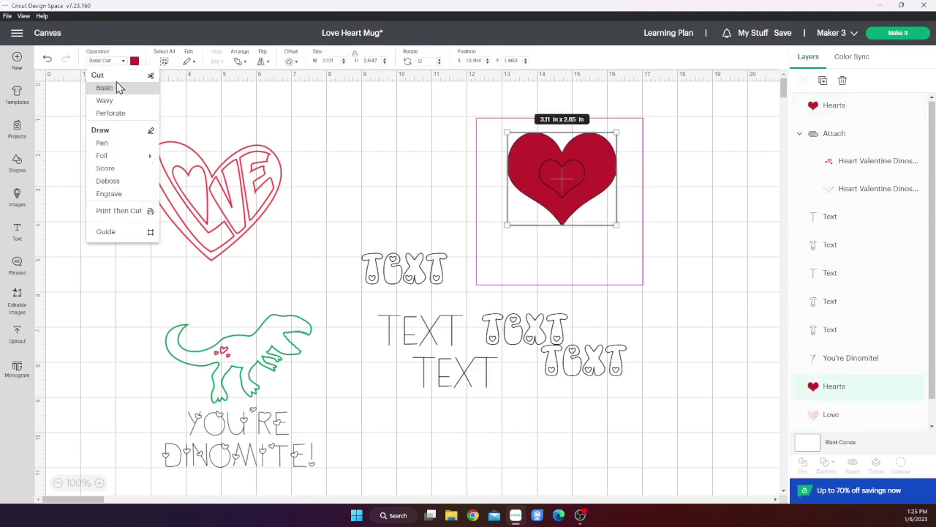
pyautogui.click(124, 146)
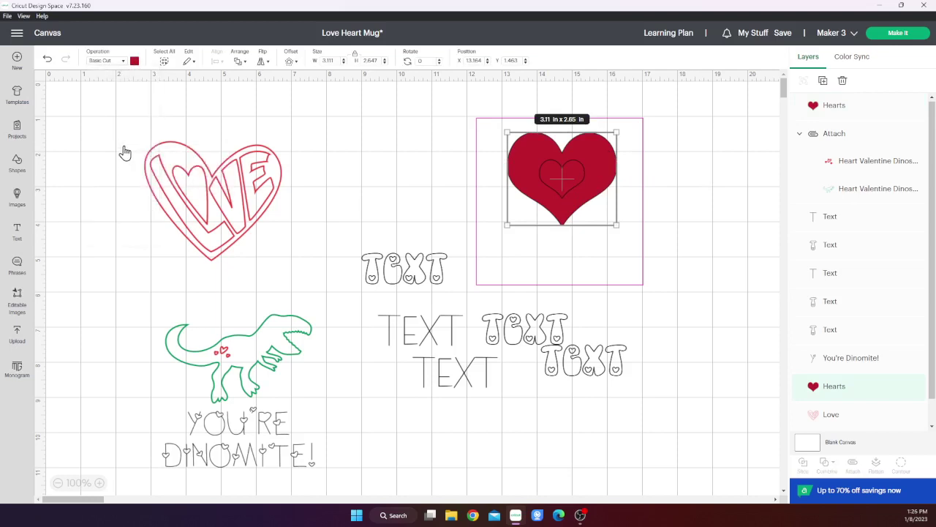
pyautogui.click(135, 63)
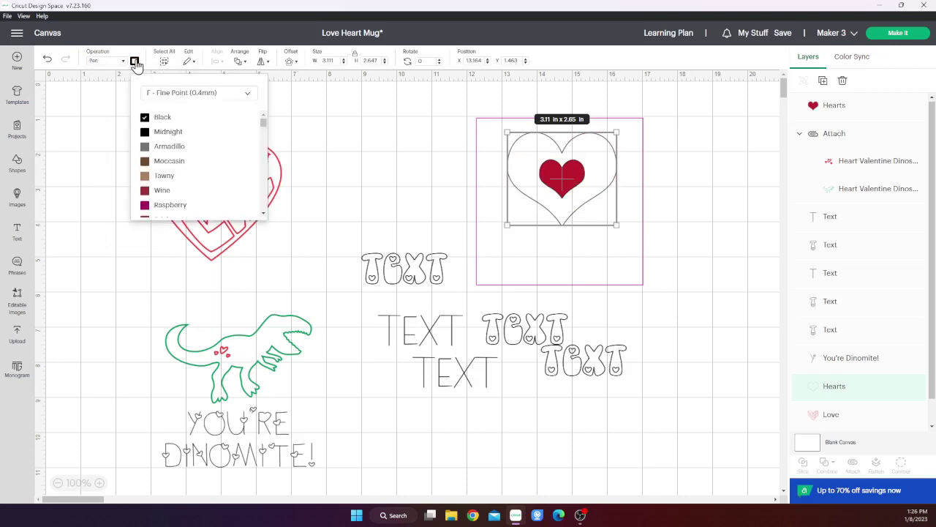
pyautogui.click(217, 98)
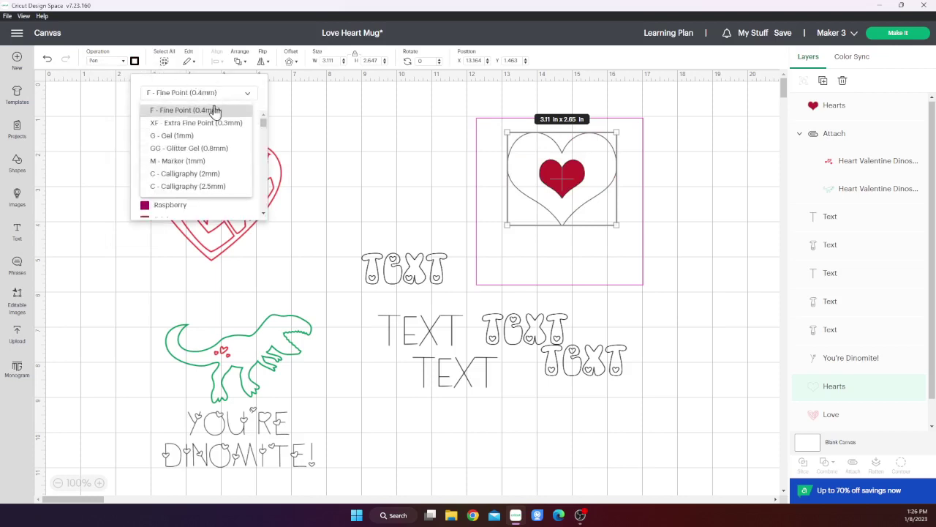
pyautogui.click(196, 162)
pyautogui.scroll(-8, 208, 172)
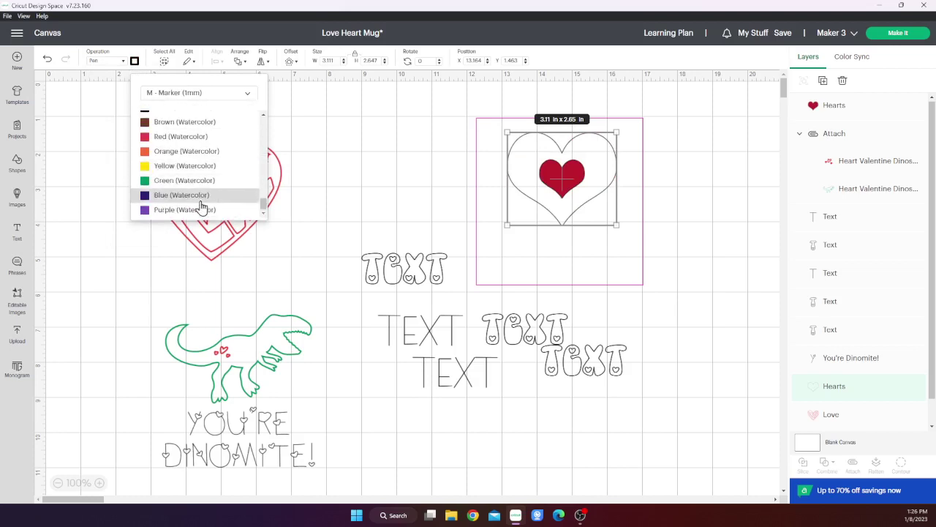
pyautogui.scroll(3, 205, 196)
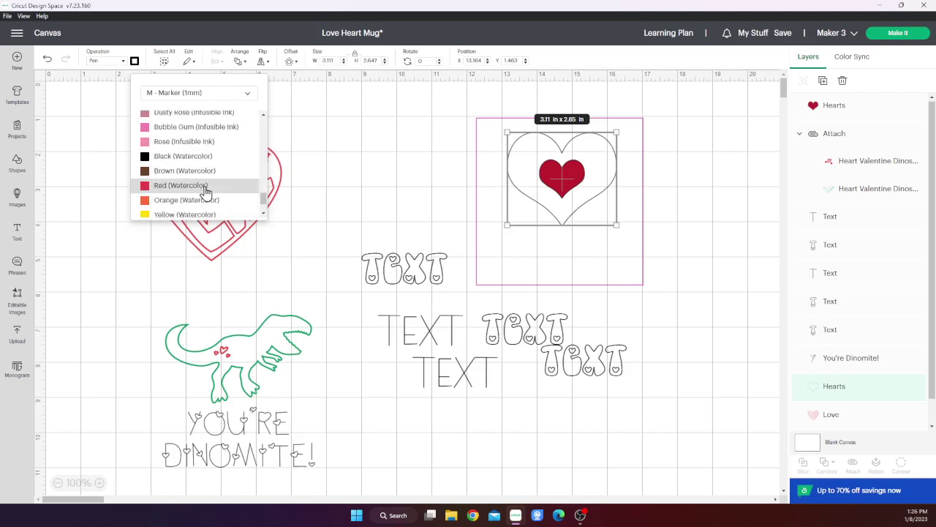
pyautogui.click(198, 206)
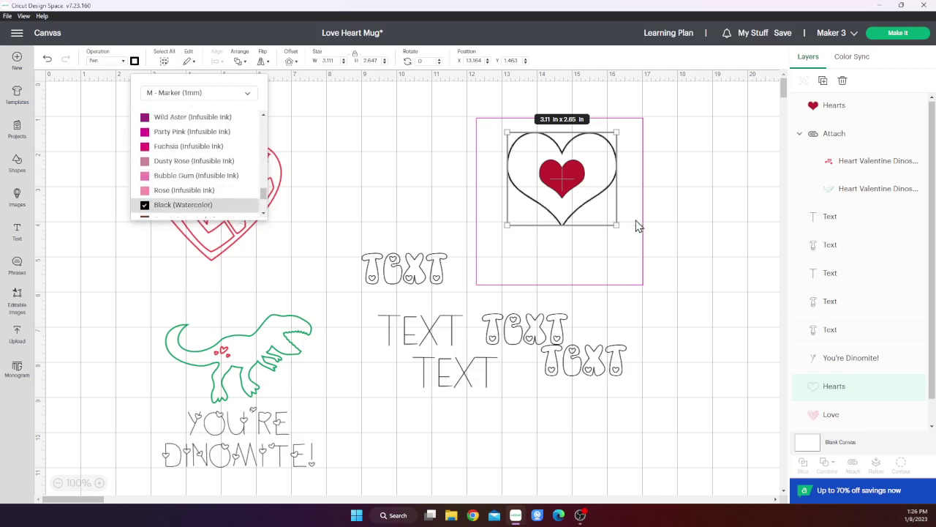
pyautogui.click(691, 198)
# Change the small inner heart to a Pen operation with the Marker (1mm) type in Purple (Watercolor).
pyautogui.click(572, 182)
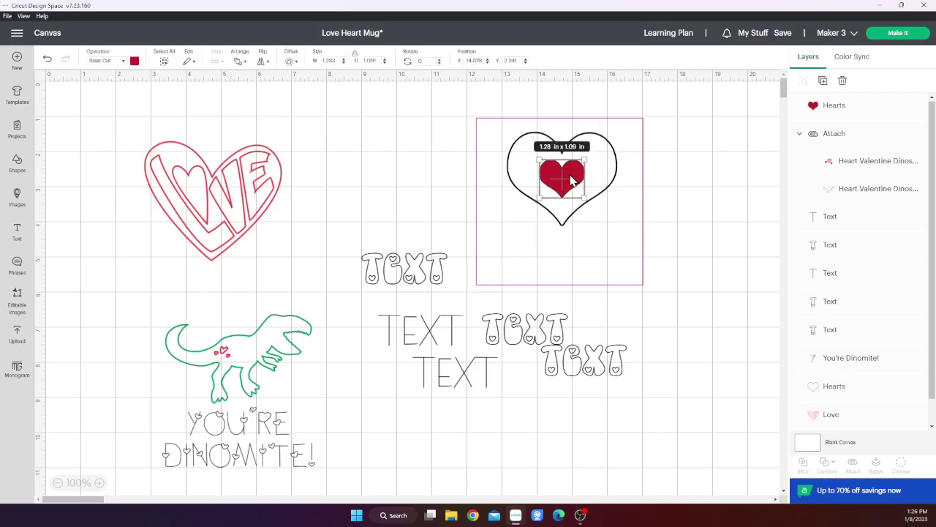
pyautogui.click(134, 63)
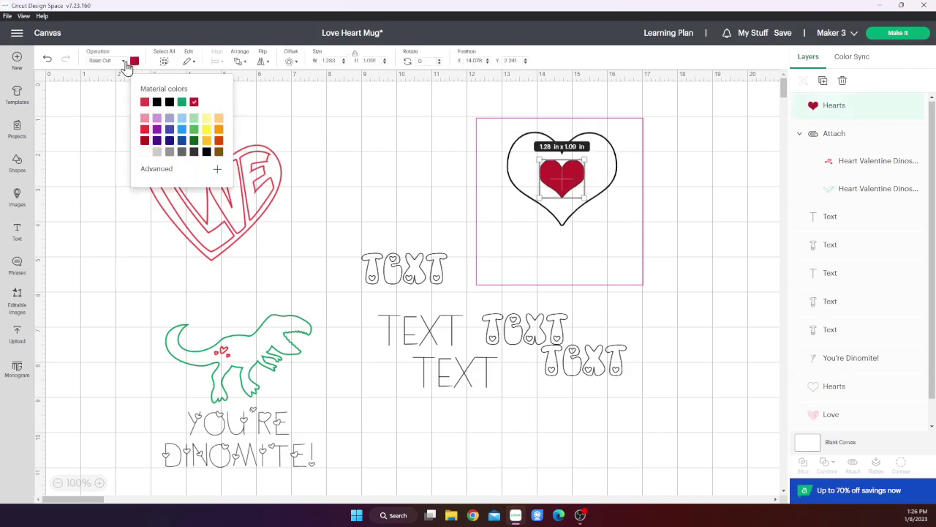
pyautogui.click(124, 64)
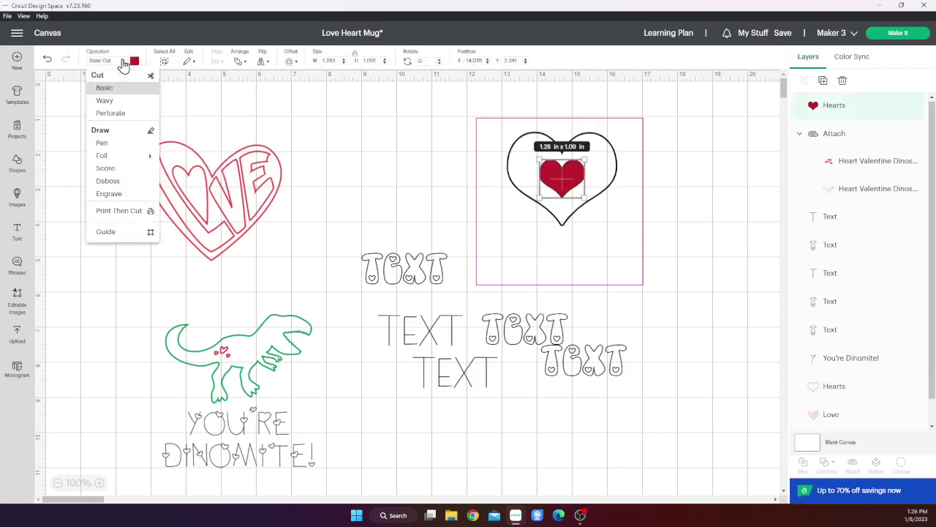
pyautogui.click(114, 146)
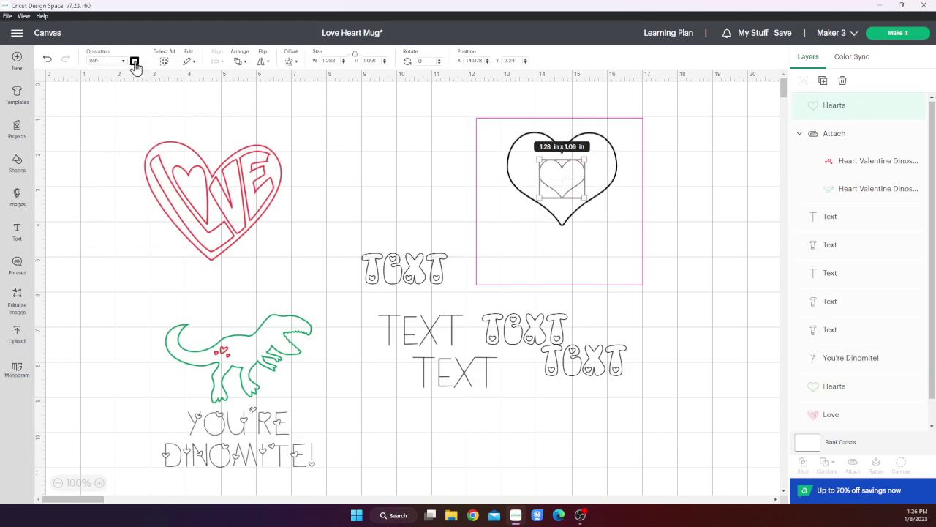
pyautogui.click(135, 63)
pyautogui.click(181, 94)
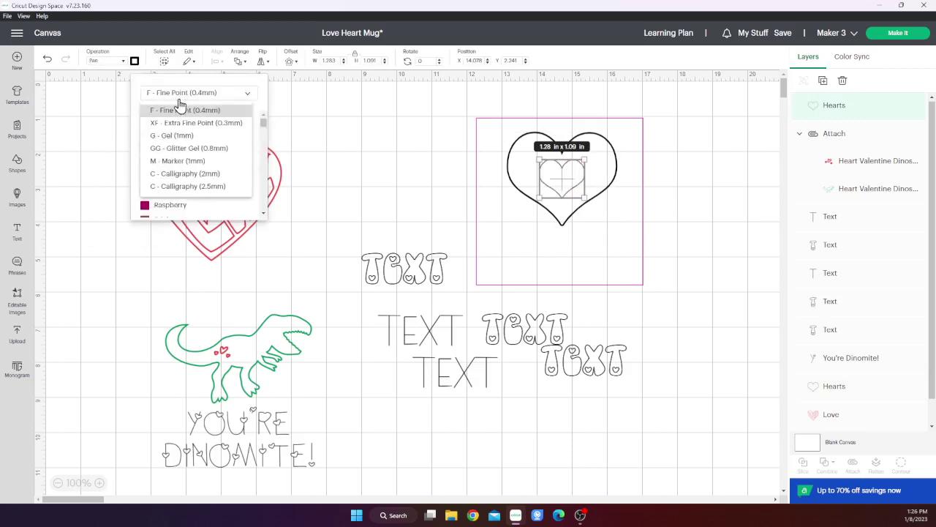
pyautogui.click(174, 160)
pyautogui.scroll(-10, 176, 164)
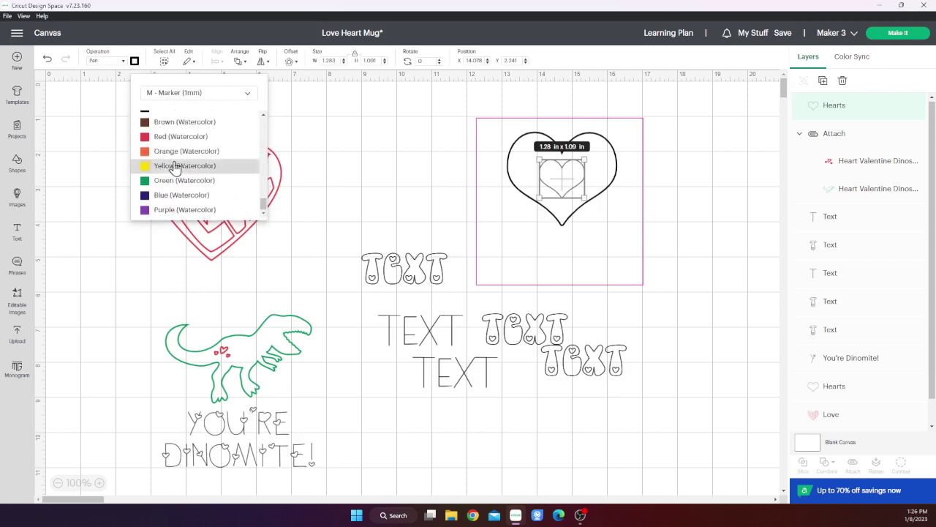
pyautogui.click(172, 211)
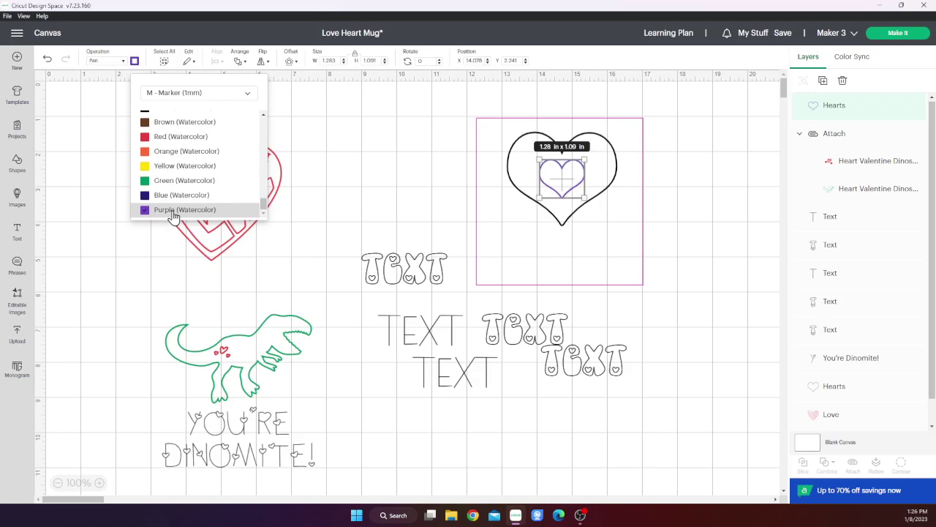
# Move the spare heart-lettered text nearest the square guide to just below the two hearts, inside the guide.
pyautogui.click(416, 278)
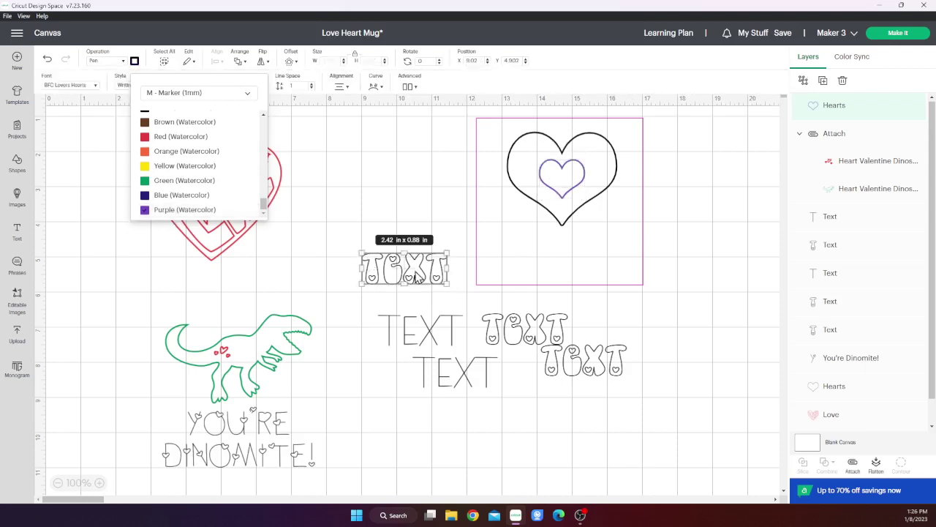
pyautogui.moveTo(418, 282); pyautogui.dragTo(552, 260)
pyautogui.click(556, 261)
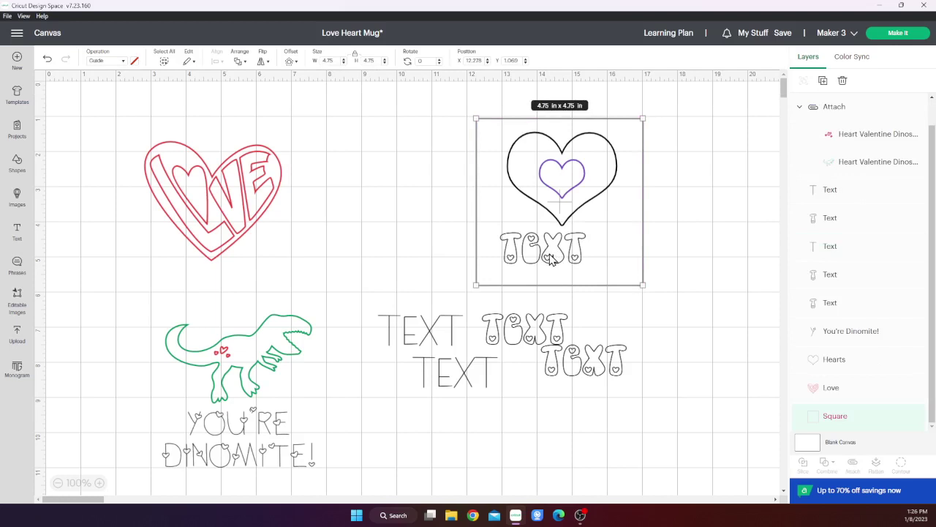
# Change the text under the hearts to "Much Love" and shrink it to about 3.2 by 0.54 in to fit the guide.
pyautogui.doubleClick(548, 255)
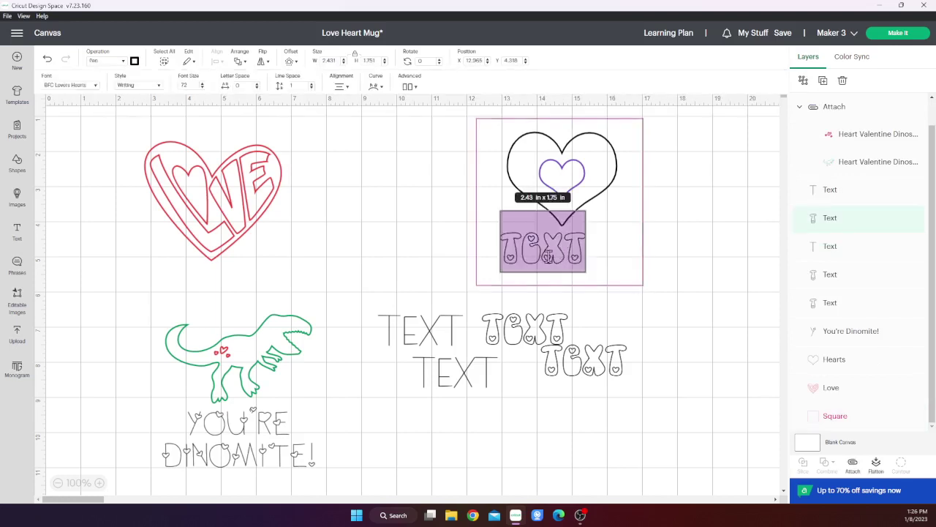
pyautogui.write('MUGM')
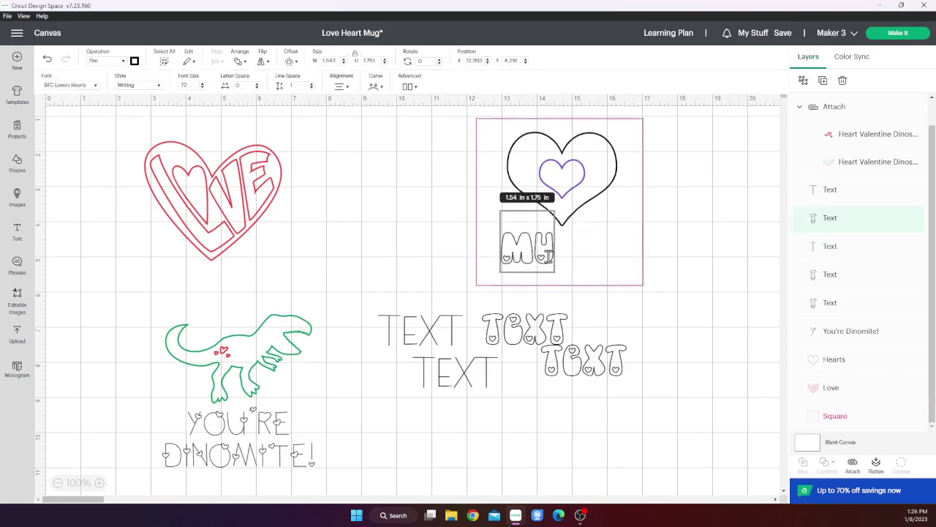
pyautogui.write(' Love')
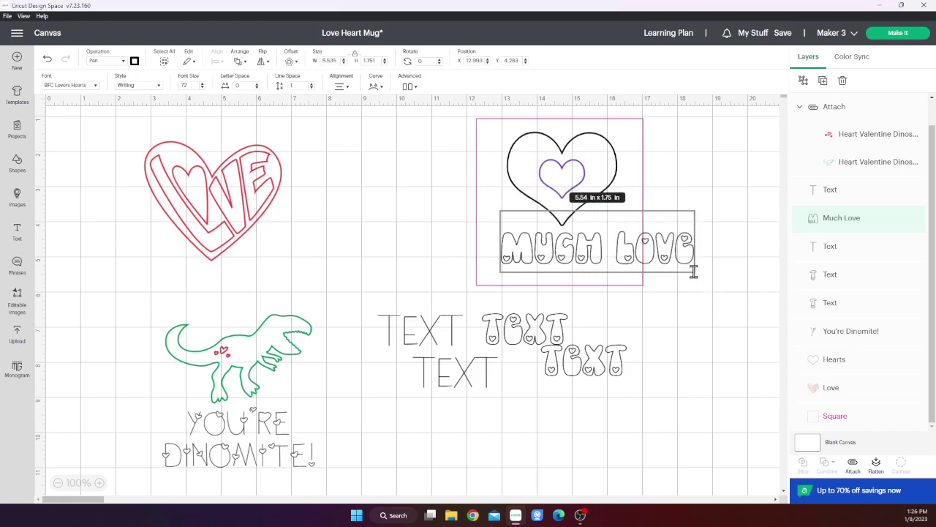
pyautogui.click(667, 267)
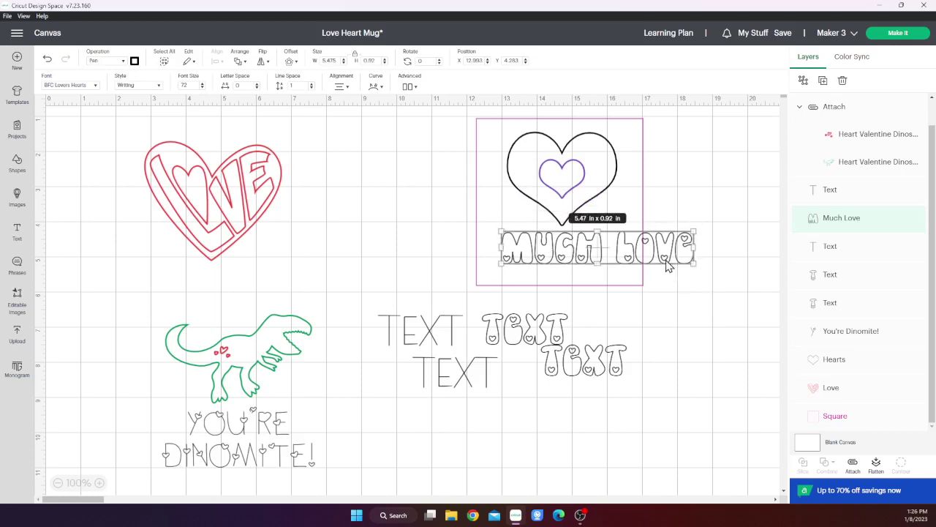
pyautogui.moveTo(647, 246); pyautogui.dragTo(581, 264)
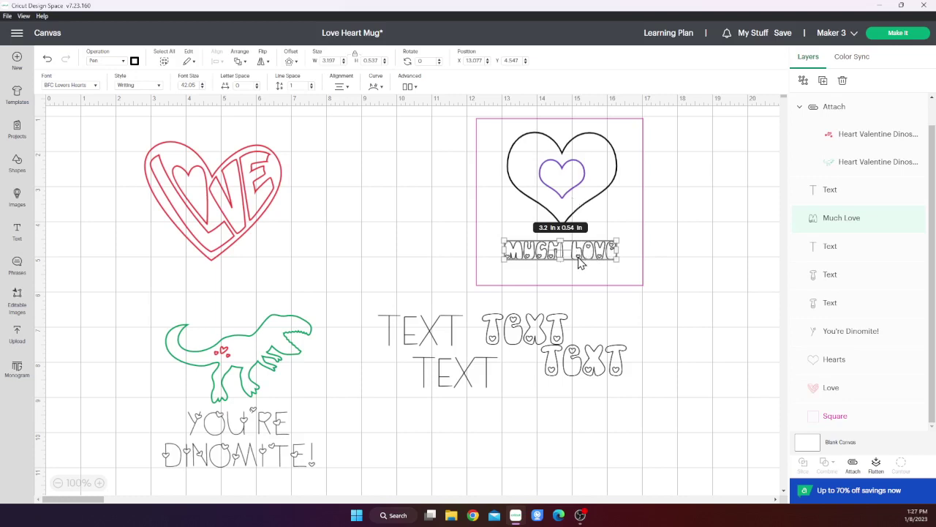
# Center the large heart and the "Much Love" text horizontally with each other.
pyautogui.keyDown('shift'); pyautogui.click(558, 194); pyautogui.keyUp('shift')
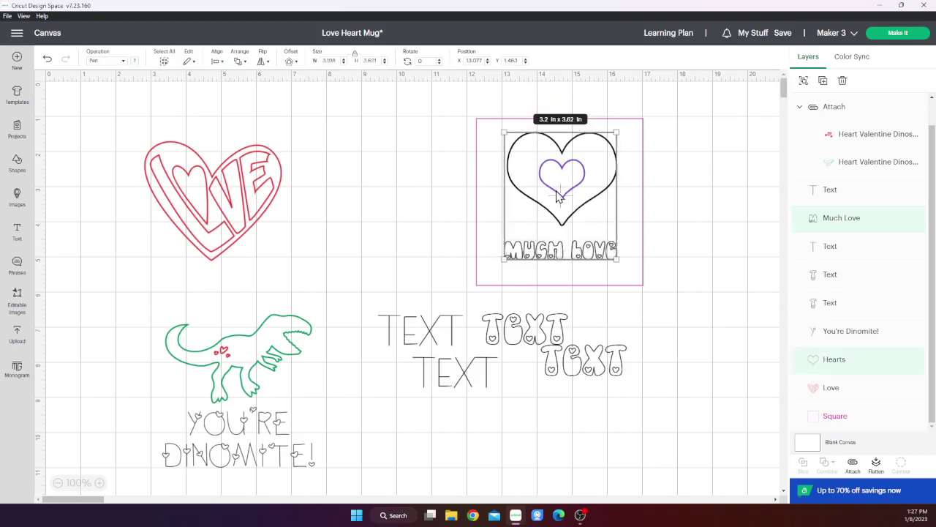
pyautogui.click(217, 63)
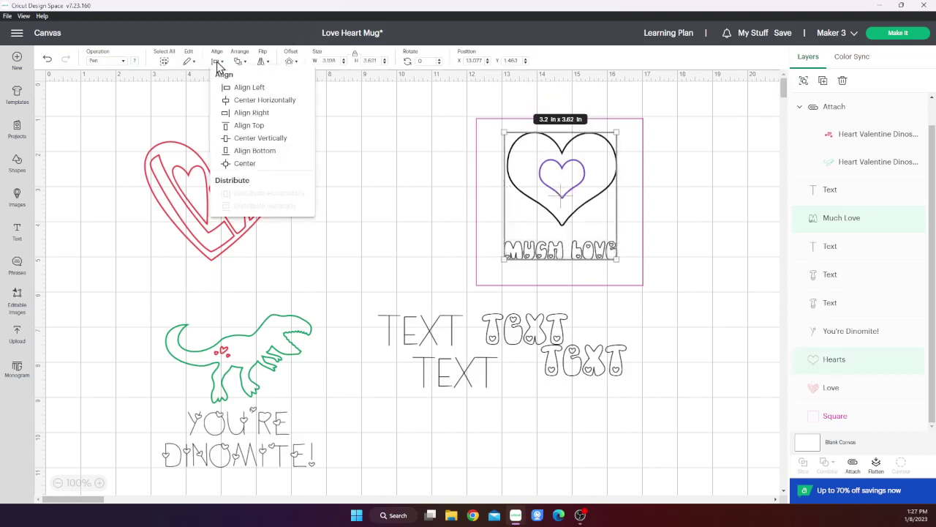
pyautogui.click(230, 101)
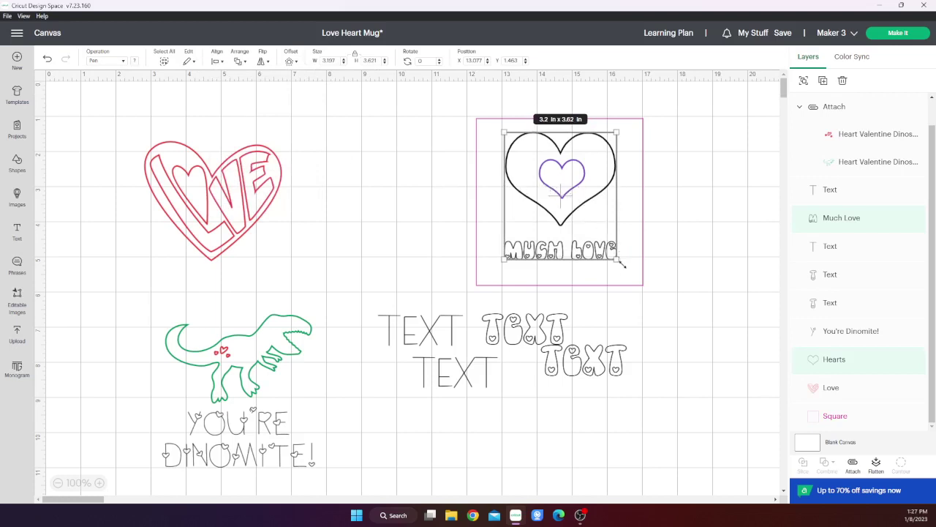
# Move the square guide away from the heart design and center both hearts and the "Much Love" text horizontally.
pyautogui.moveTo(582, 234); pyautogui.dragTo(464, 215)
pyautogui.moveTo(411, 295); pyautogui.dragTo(470, 394)
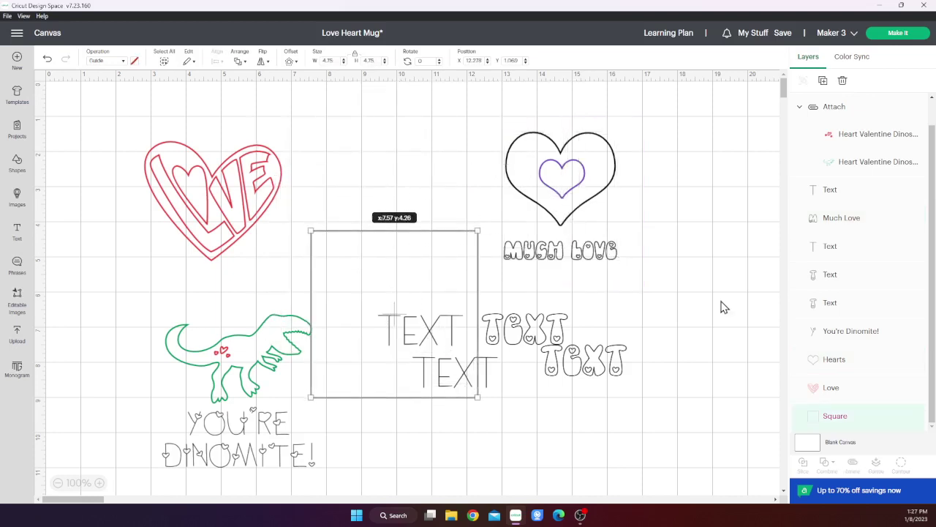
pyautogui.moveTo(673, 287); pyautogui.dragTo(480, 99)
pyautogui.click(217, 63)
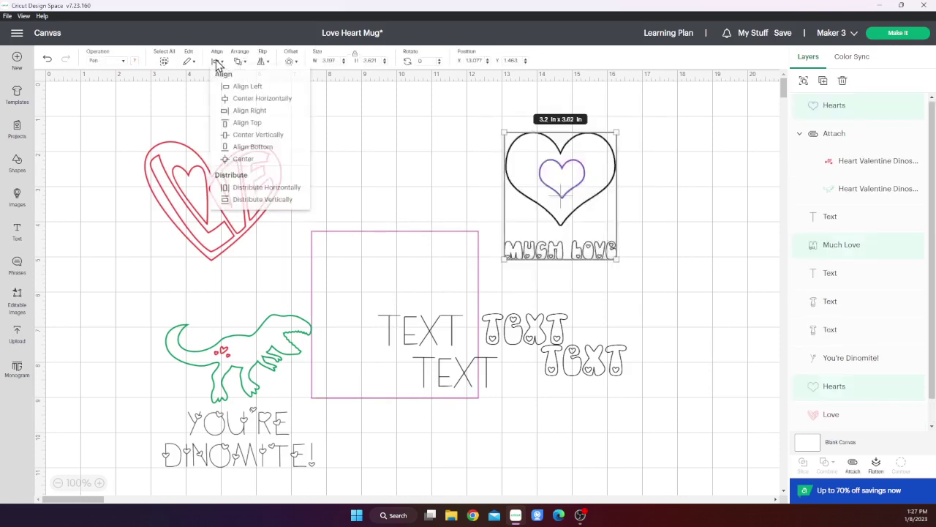
pyautogui.click(253, 101)
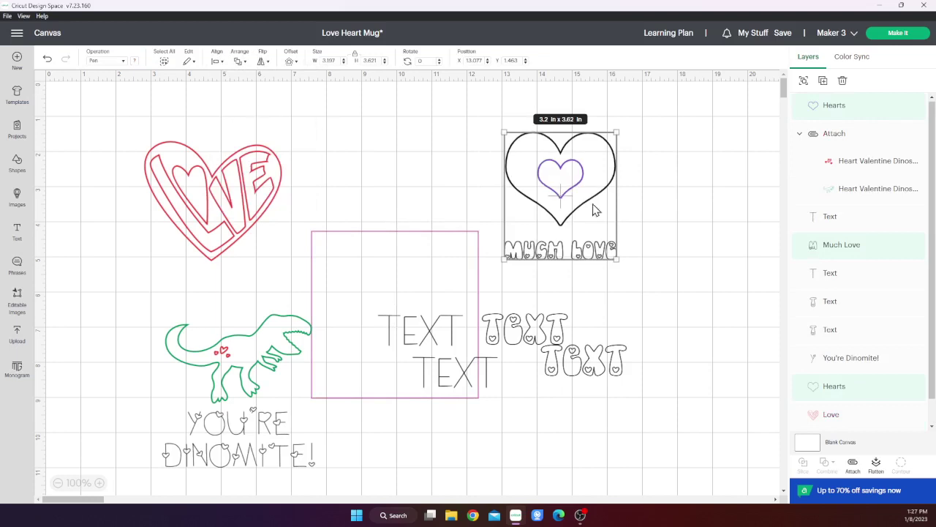
pyautogui.click(663, 262)
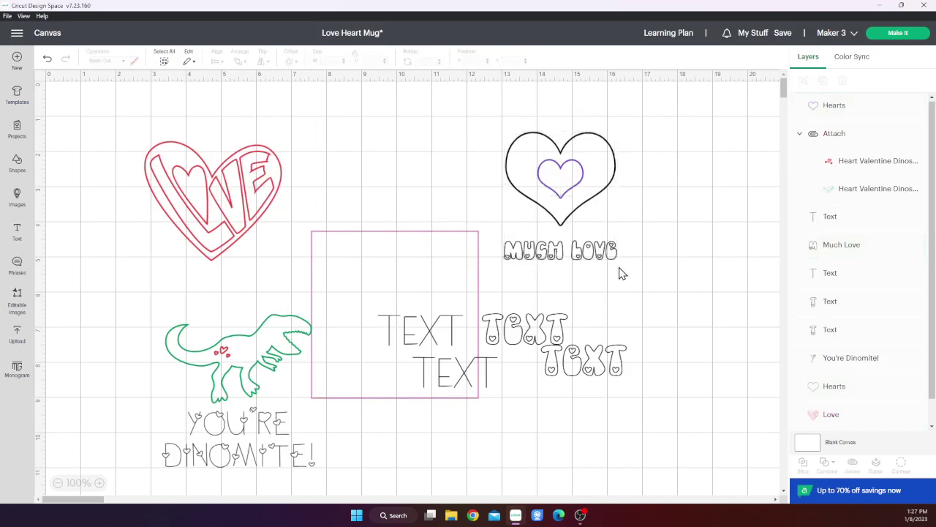
# Set the pen color of the "Much Love" text to Purple with the Fine Point (0.4mm) pen.
pyautogui.click(597, 262)
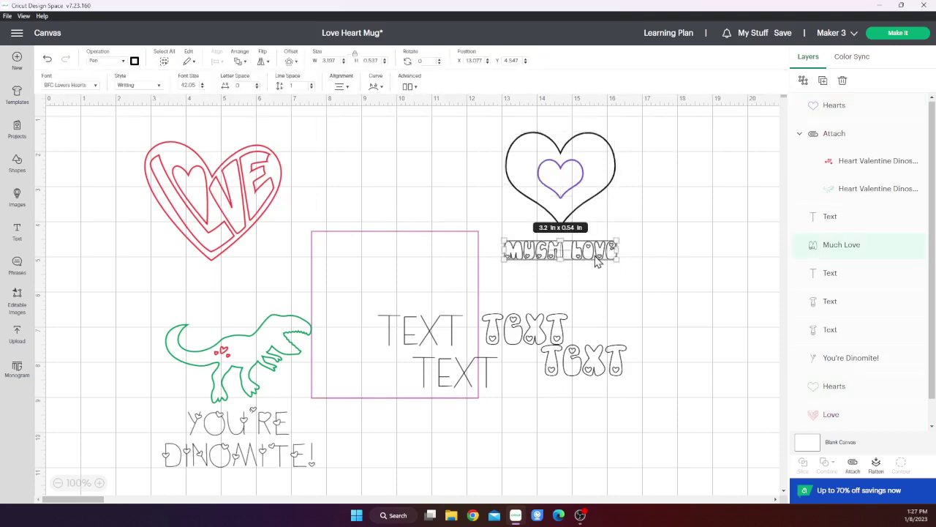
pyautogui.click(134, 62)
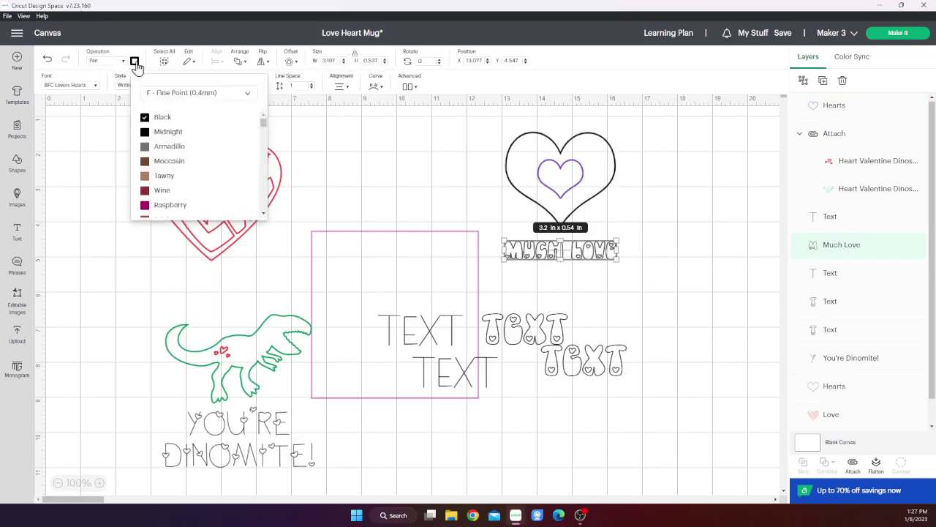
pyautogui.scroll(-2, 266, 179)
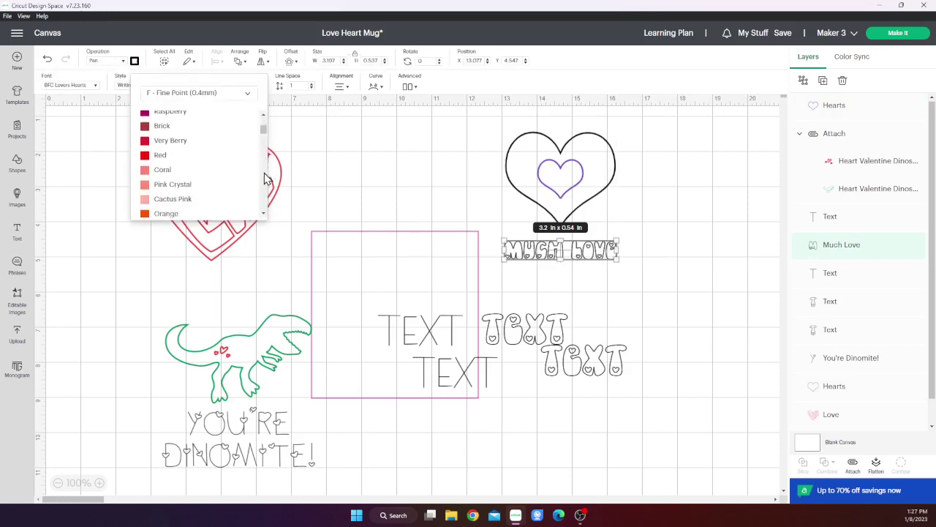
pyautogui.click(175, 161)
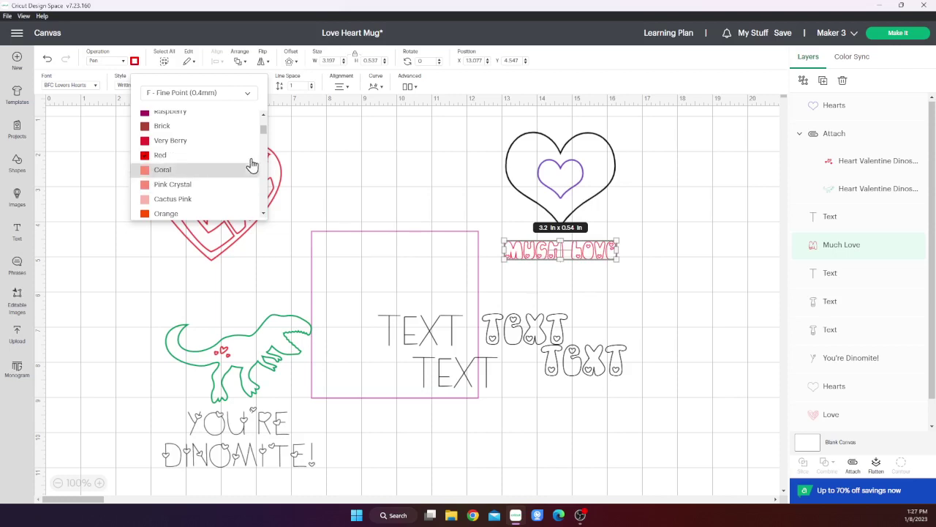
pyautogui.scroll(3, 265, 129)
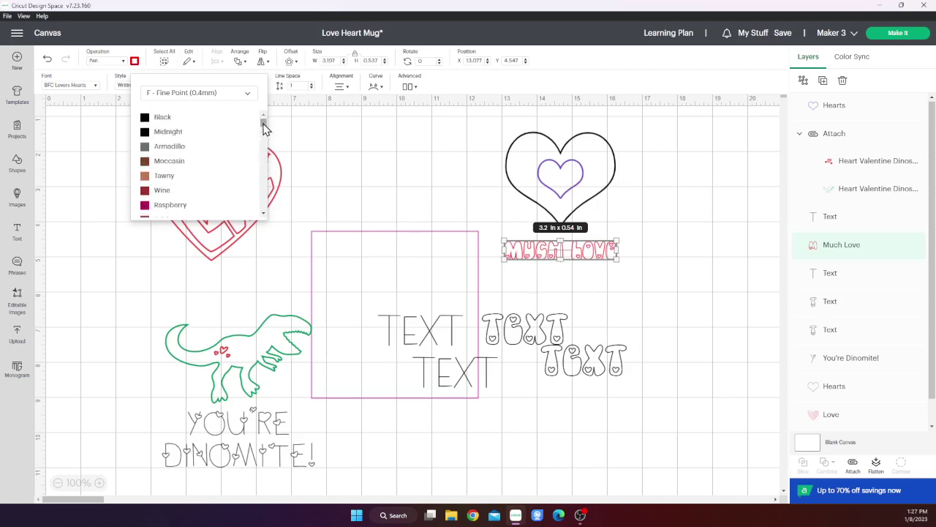
pyautogui.scroll(-5, 265, 164)
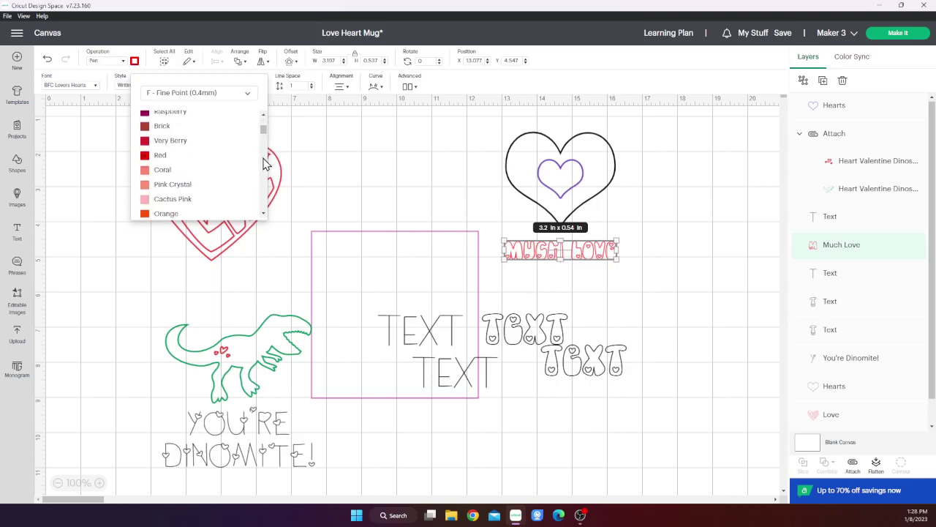
pyautogui.scroll(-3, 265, 164)
pyautogui.scroll(-3, 265, 181)
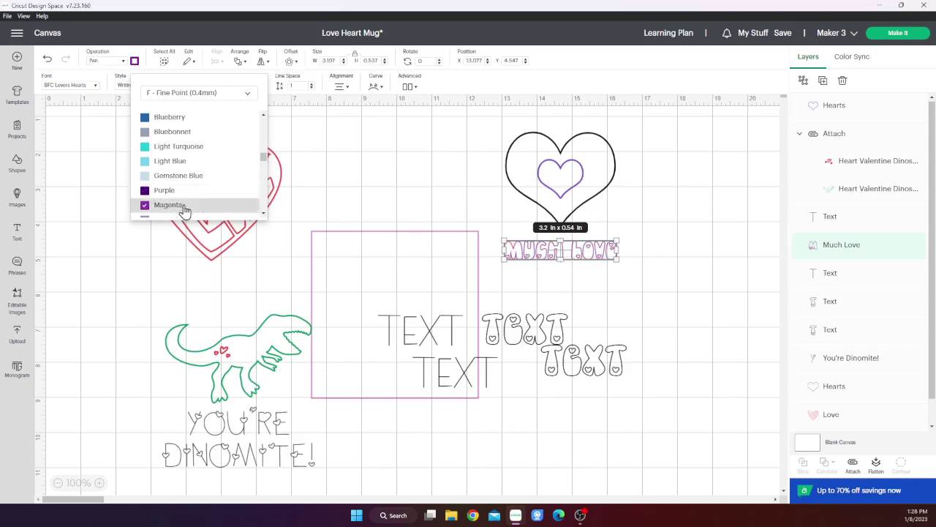
pyautogui.click(264, 213)
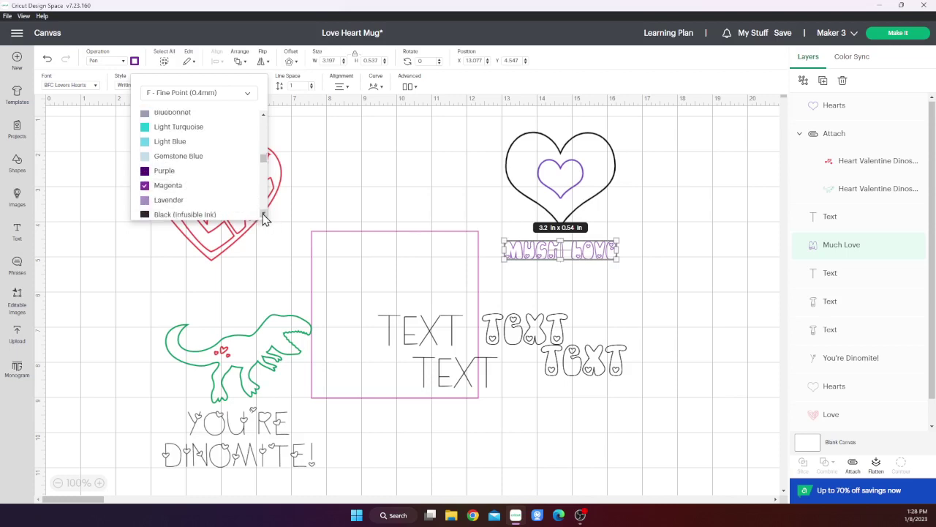
pyautogui.click(184, 173)
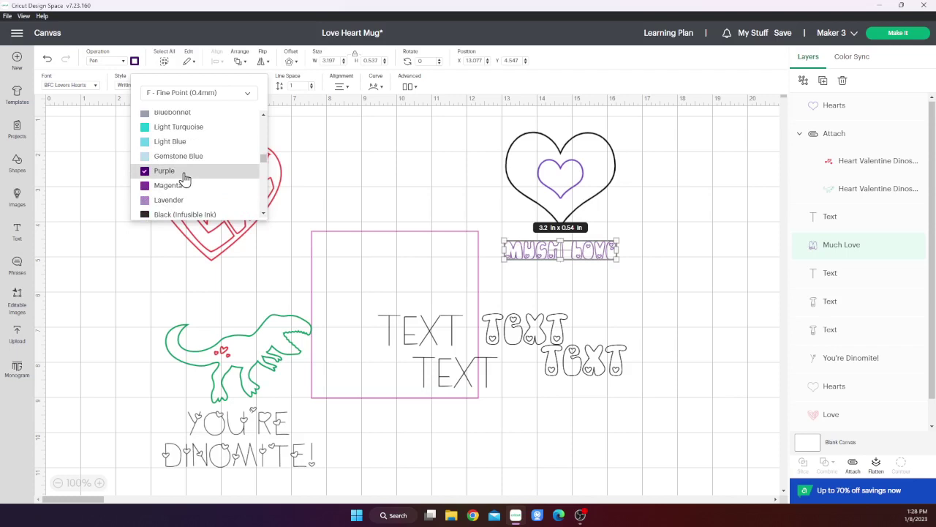
# Delete the spare heart-lettered text nearest the square guide.
pyautogui.click(553, 345)
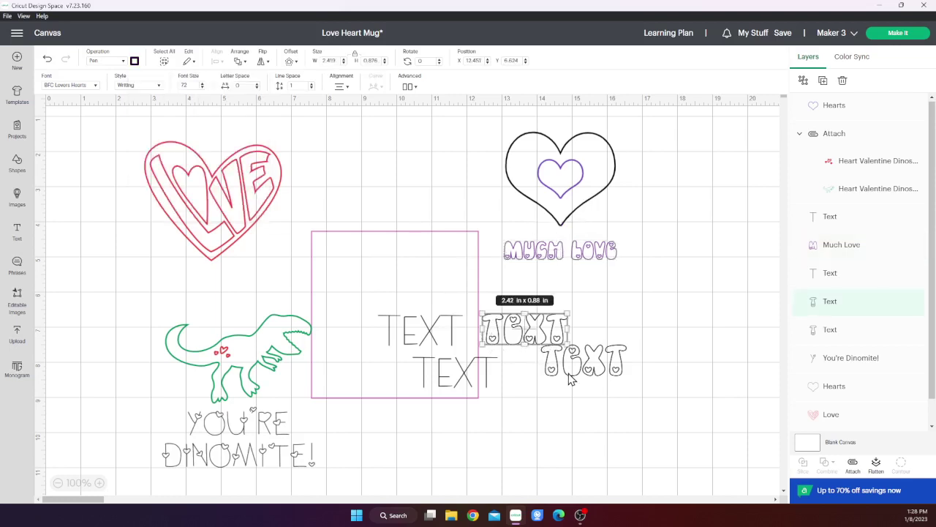
pyautogui.moveTo(556, 335); pyautogui.dragTo(660, 336)
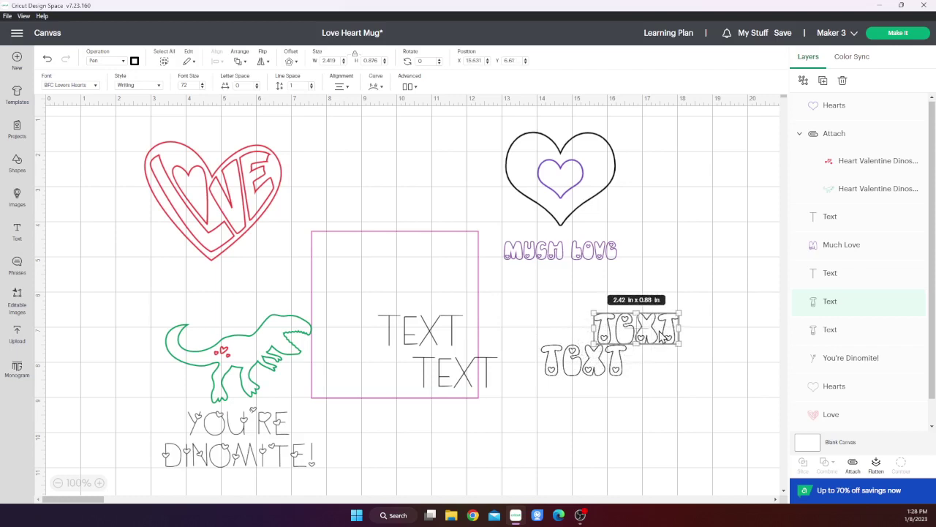
pyautogui.press('Delete')
# Delete the lower of the two plain spare texts overlapping the square guide.
pyautogui.click(452, 378)
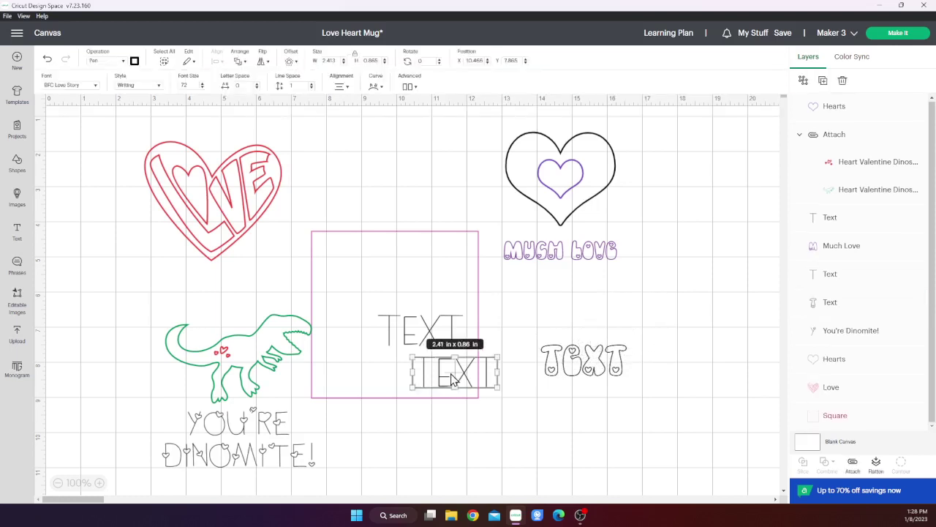
pyautogui.doubleClick(451, 375)
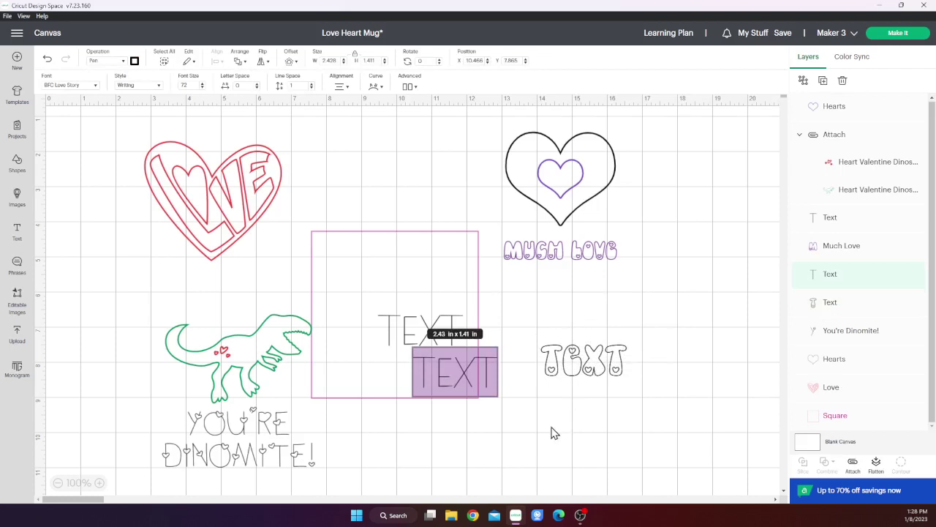
pyautogui.click(487, 394)
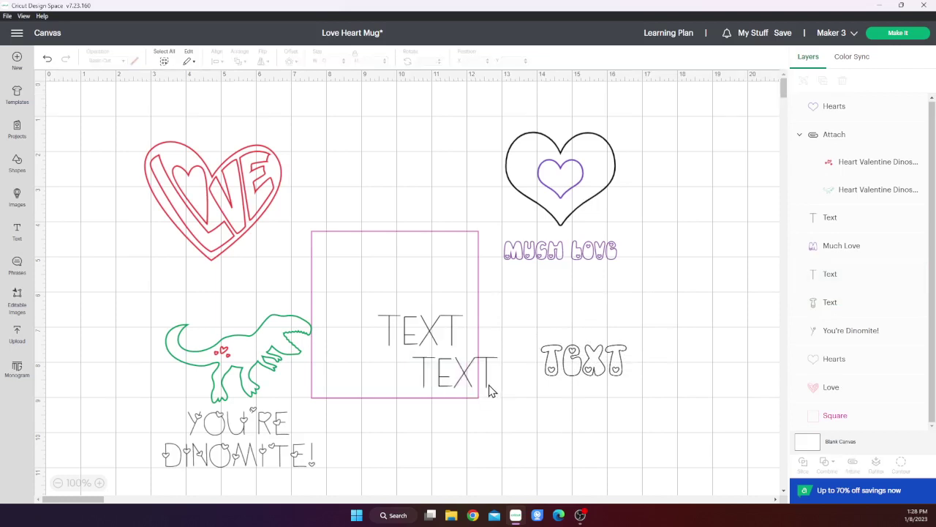
pyautogui.click(491, 390)
pyautogui.press('Delete')
# Move the two remaining spare texts beside the heart design and the square guide below "Much Love", at about X 12.11, Y 6.15 in.
pyautogui.moveTo(446, 330); pyautogui.dragTo(695, 173)
pyautogui.moveTo(574, 369); pyautogui.dragTo(688, 239)
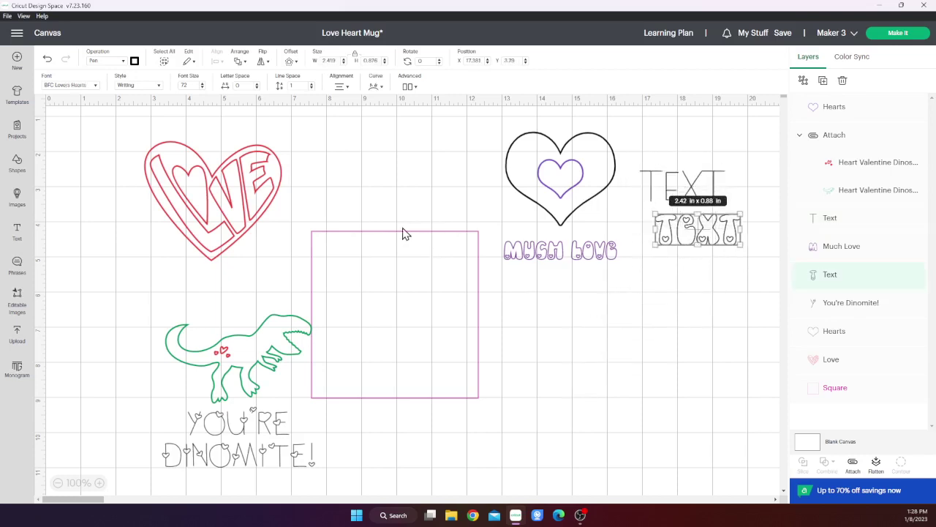
pyautogui.moveTo(401, 234); pyautogui.dragTo(532, 286)
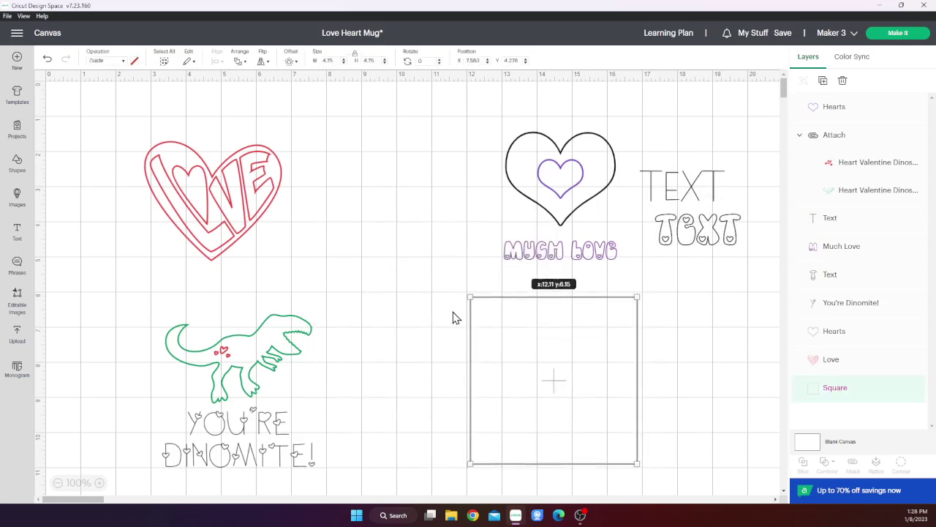
pyautogui.click(498, 362)
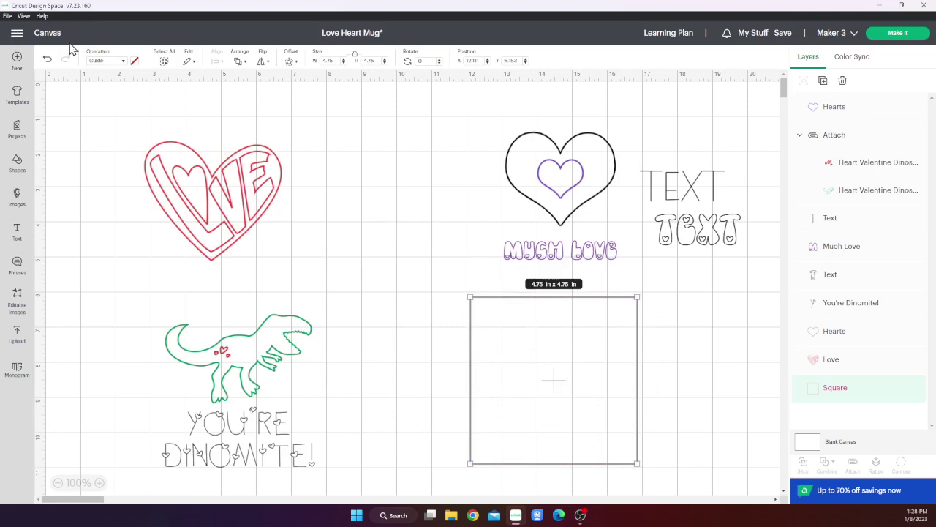
pyautogui.click(395, 332)
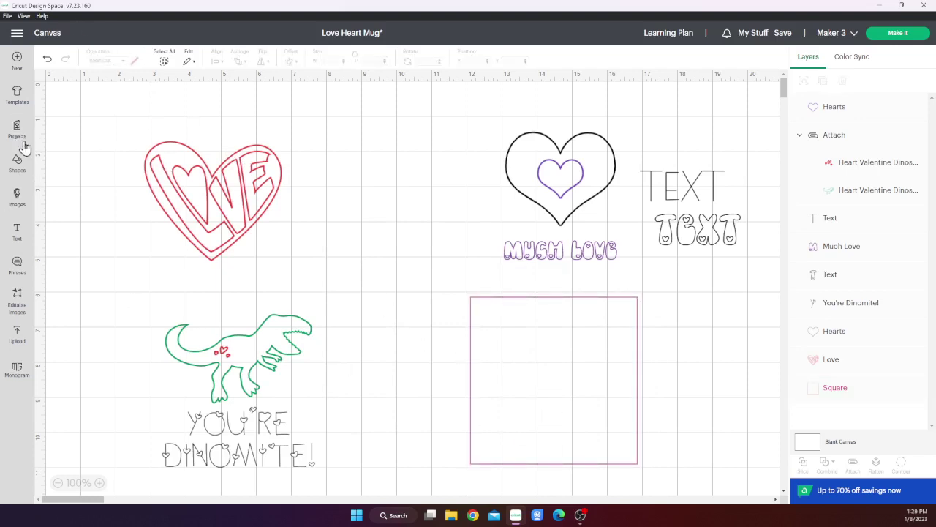
# Search the image library for "sheep" and filter the results to the Cut + Draw operation type.
pyautogui.click(17, 196)
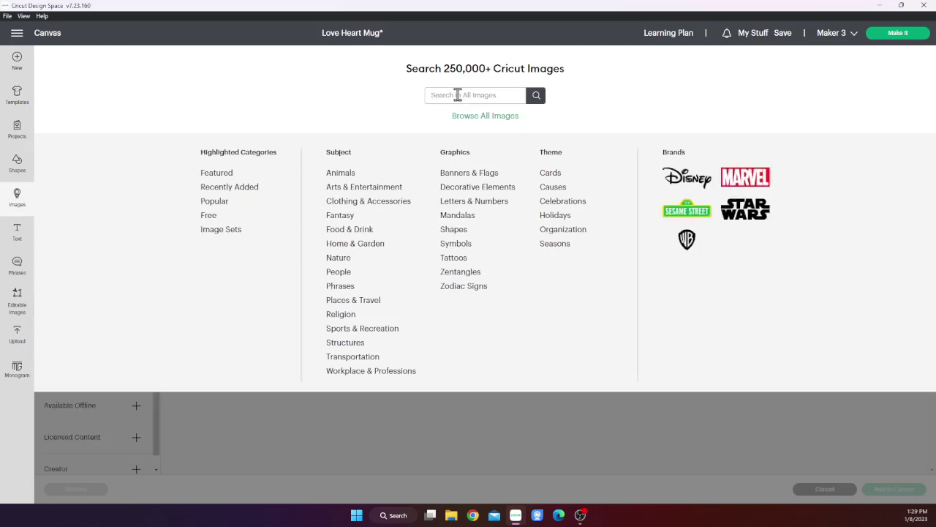
pyautogui.click(457, 95)
pyautogui.write('sheep')
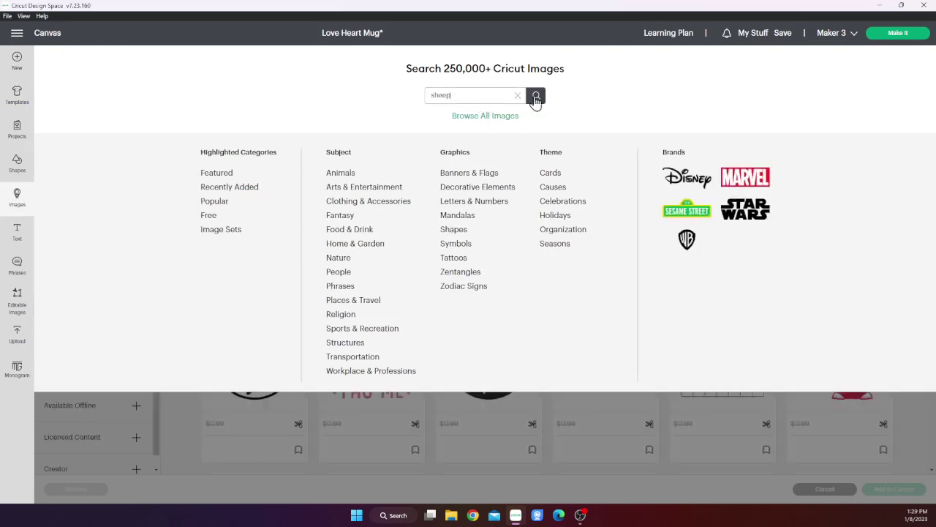
pyautogui.click(535, 96)
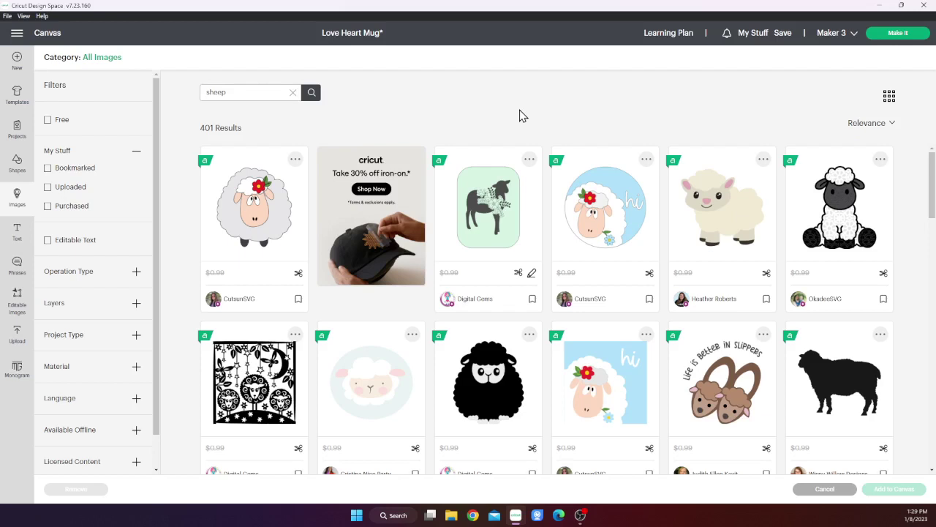
pyautogui.click(136, 273)
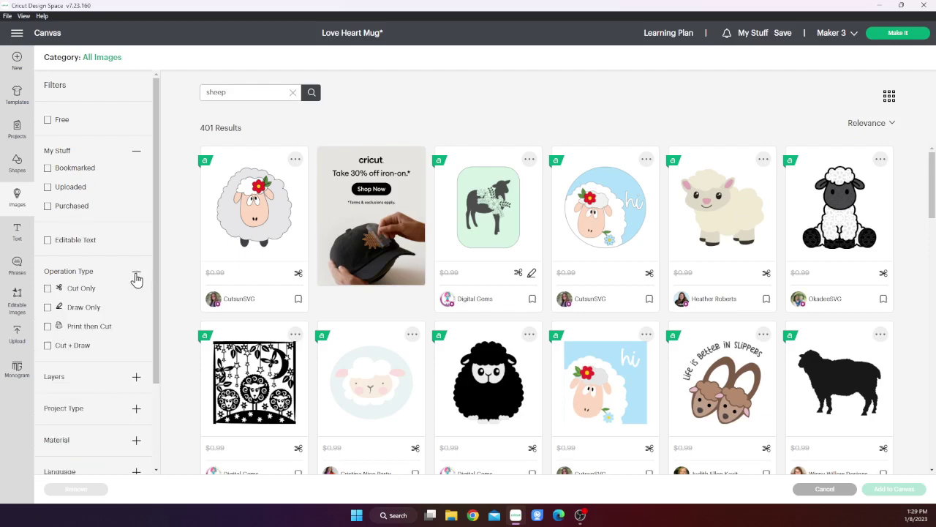
pyautogui.click(47, 347)
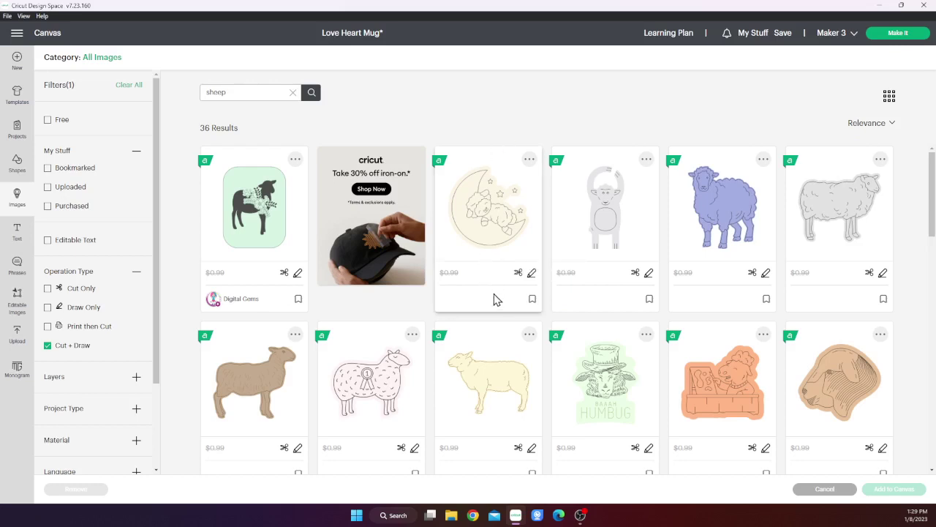
# Browse the sheep results and add the white, front-facing fluffy sheep to the canvas.
pyautogui.scroll(-3, 495, 300)
pyautogui.scroll(-1, 495, 302)
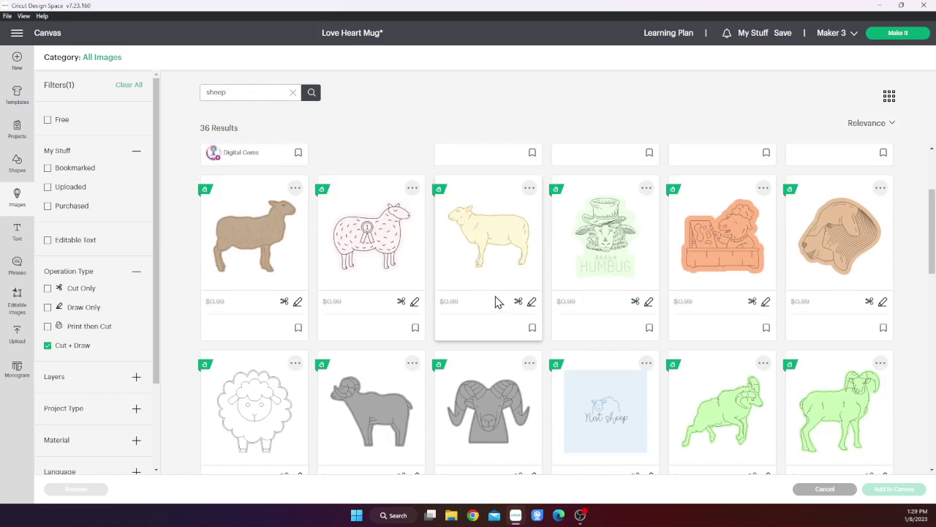
pyautogui.scroll(-4, 495, 300)
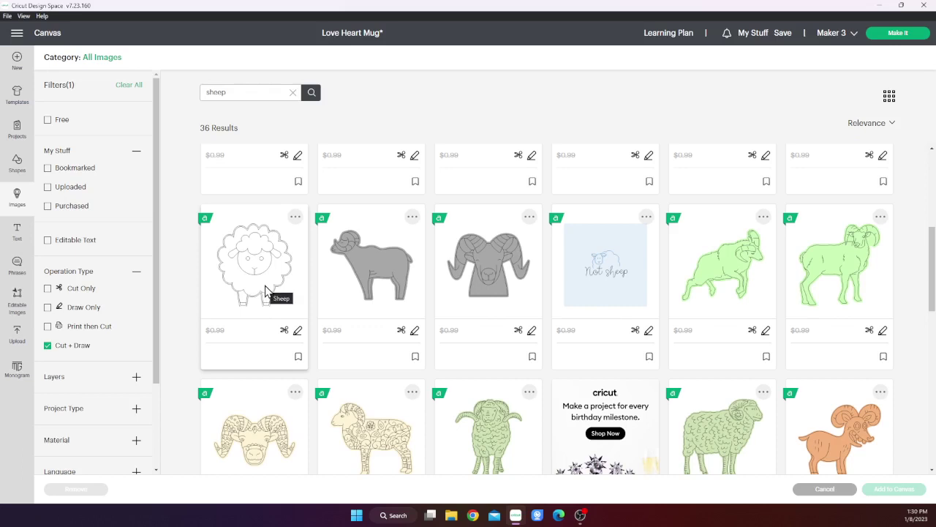
pyautogui.scroll(-1, 265, 290)
pyautogui.scroll(-1, 266, 291)
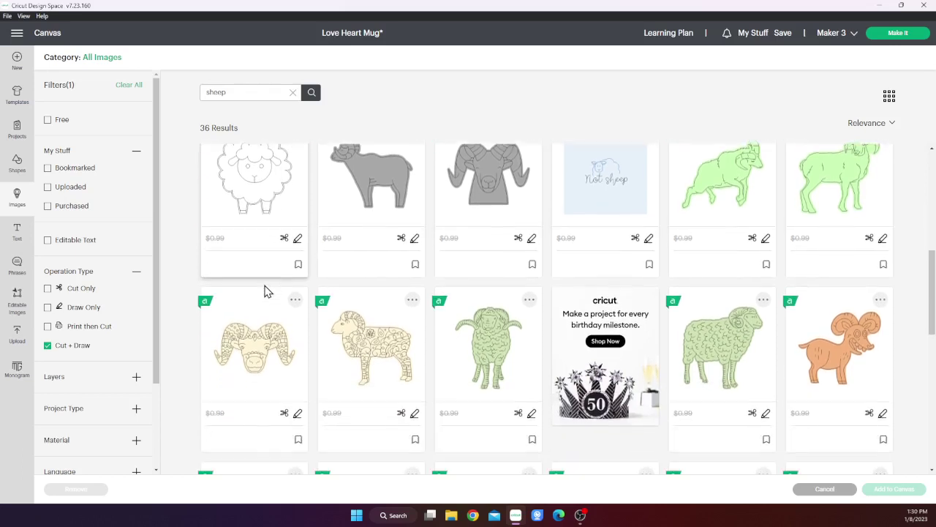
pyautogui.scroll(-1, 264, 286)
pyautogui.scroll(-5, 264, 282)
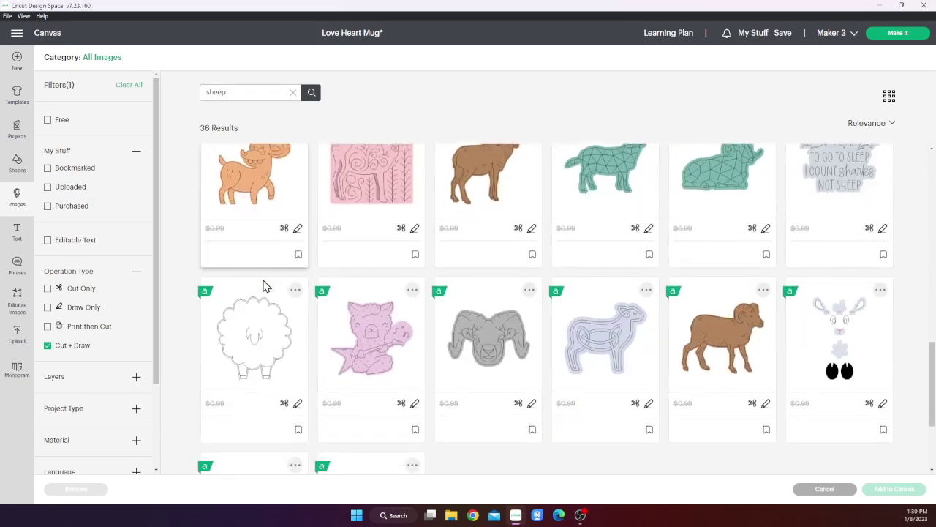
pyautogui.scroll(-1, 263, 286)
pyautogui.scroll(-2, 258, 310)
pyautogui.scroll(5, 257, 307)
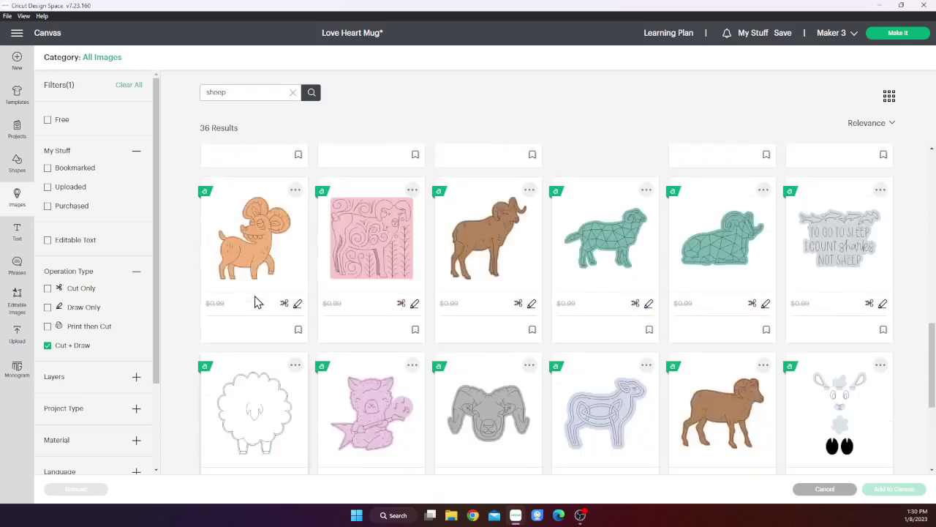
pyautogui.scroll(2, 256, 302)
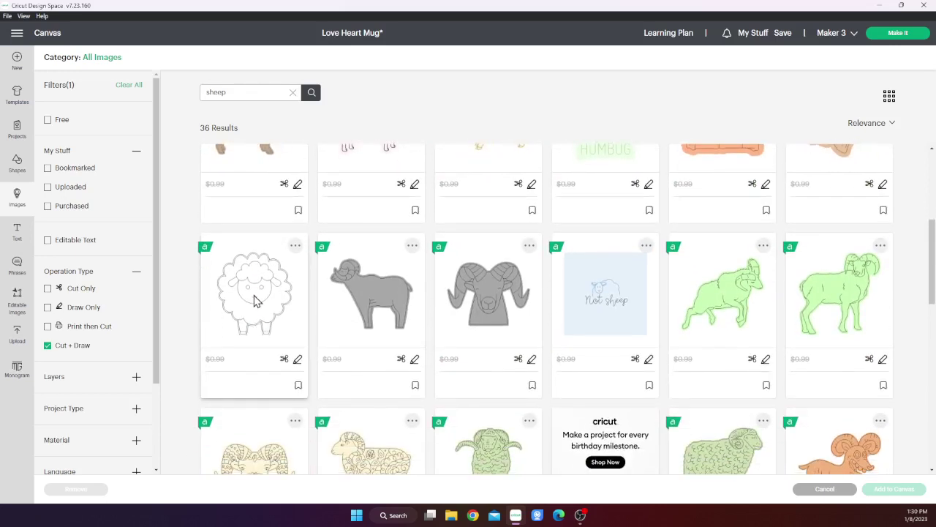
pyautogui.click(256, 302)
pyautogui.click(886, 494)
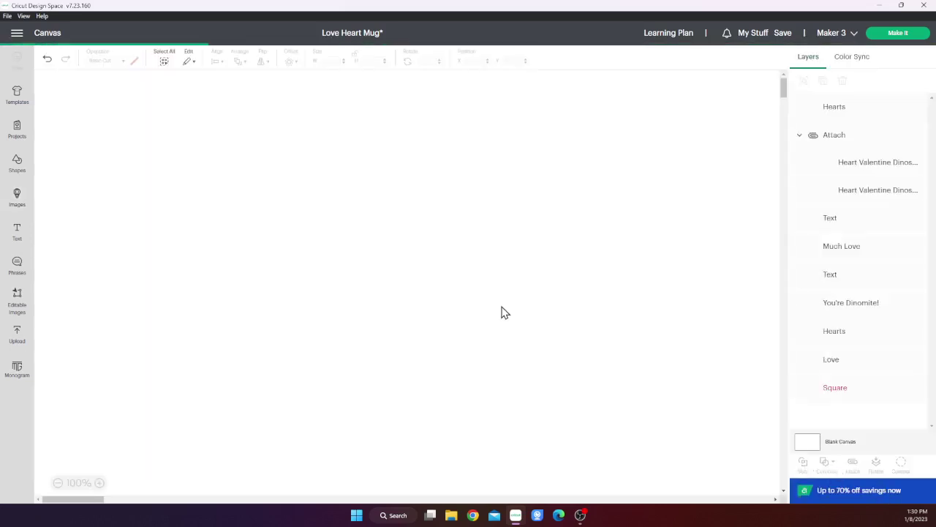
# Hide the sheep's outer cut-outline layer and move the sheep to about X 8.9, Y 5.15 in, partly over the square guide.
pyautogui.moveTo(205, 218); pyautogui.dragTo(521, 339)
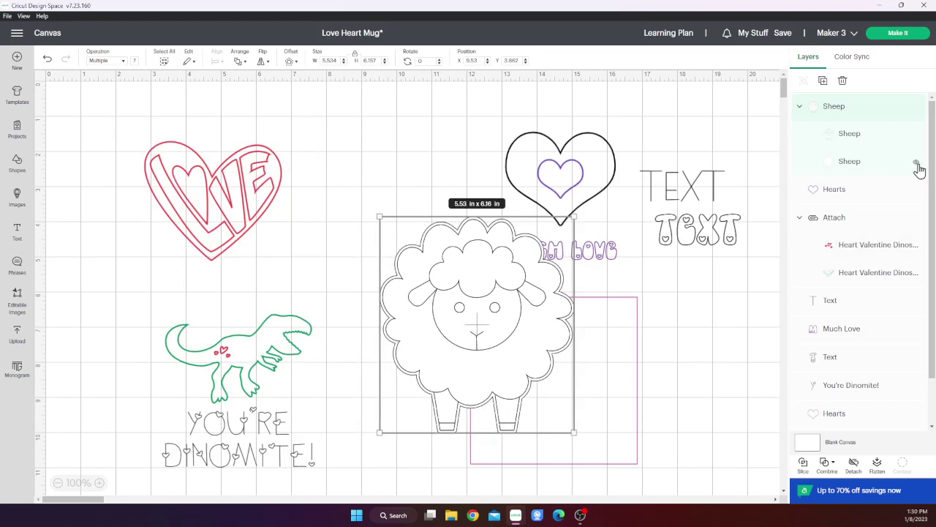
pyautogui.click(917, 163)
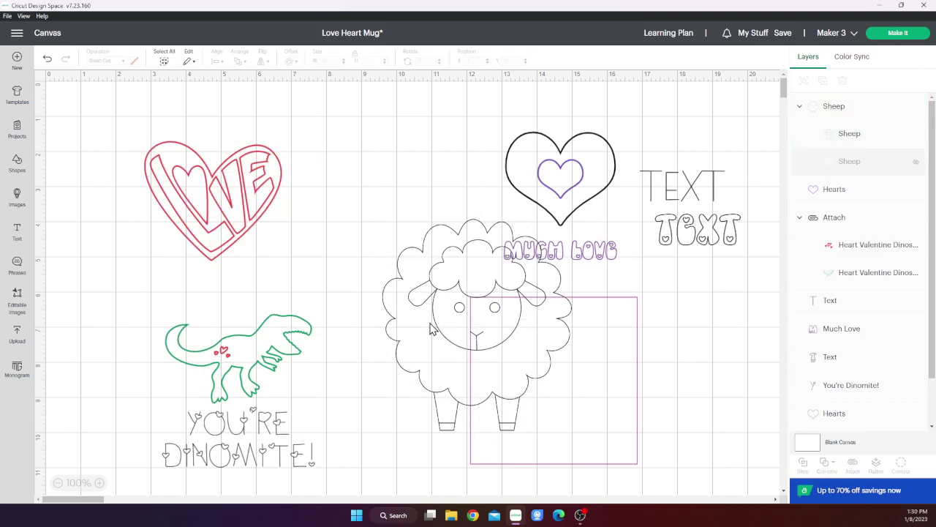
pyautogui.moveTo(441, 323); pyautogui.dragTo(414, 366)
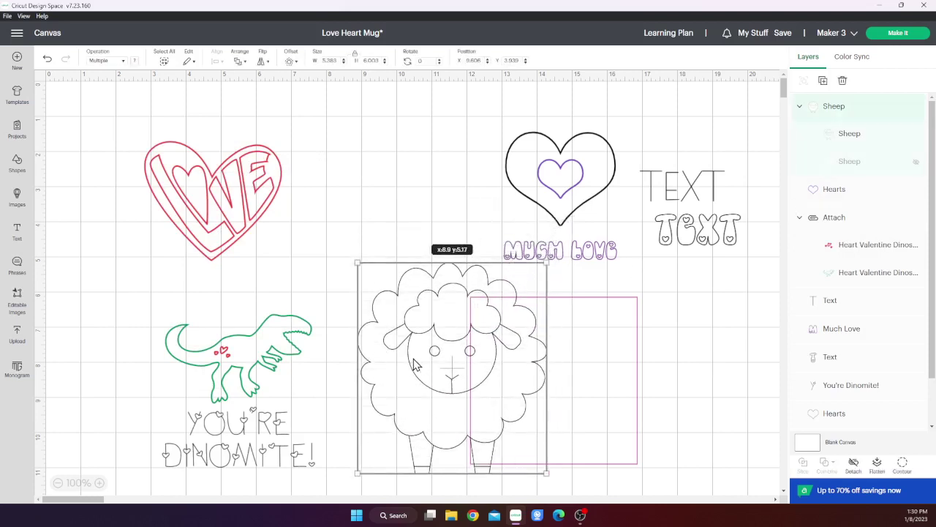
pyautogui.rightClick(435, 397)
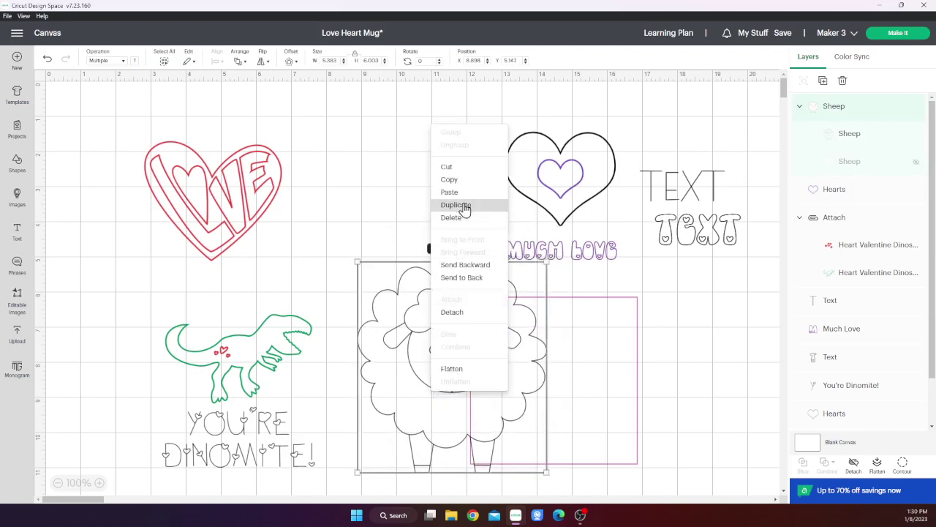
pyautogui.press('Escape')
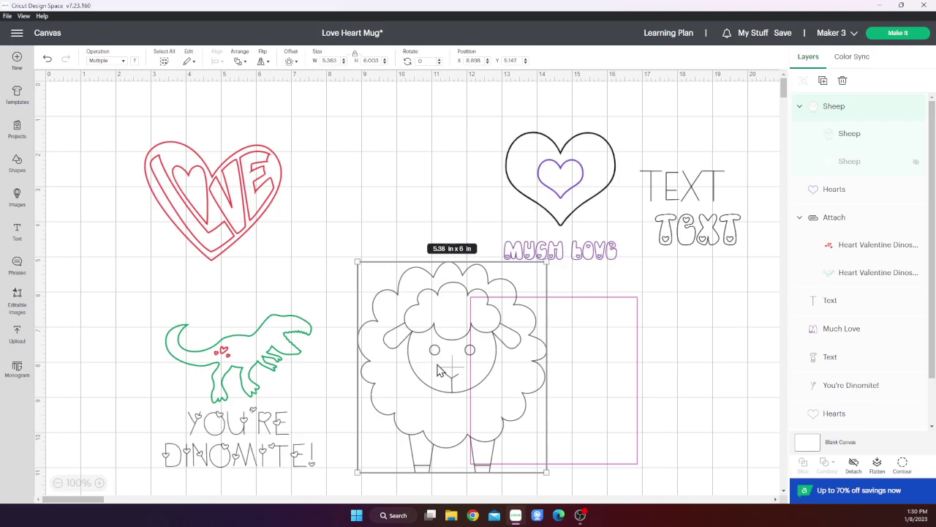
# Shrink the sheep to about 2.82 × 3.14 in and place it in the lower part of the square guide, at about X 13.1, Y 7.56 in.
pyautogui.click(423, 391)
pyautogui.moveTo(547, 471); pyautogui.dragTo(466, 381)
pyautogui.moveTo(412, 311); pyautogui.dragTo(546, 378)
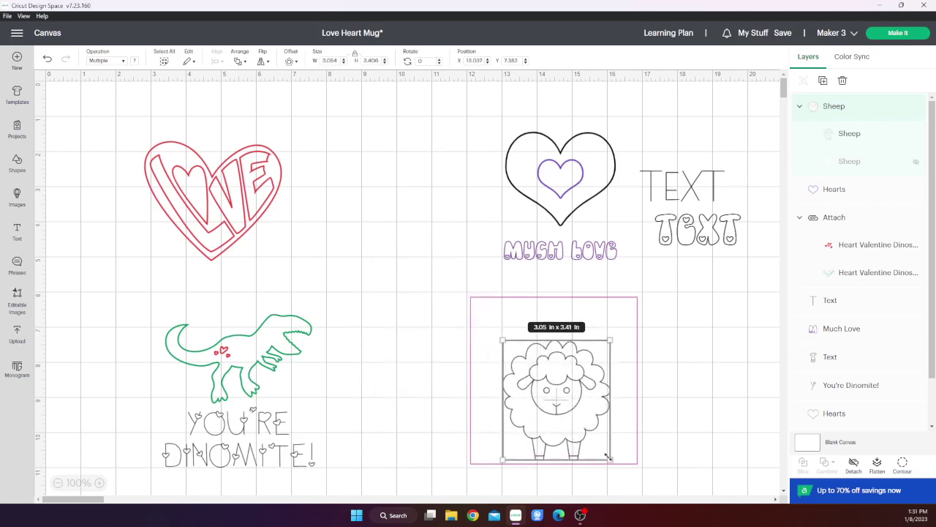
pyautogui.moveTo(604, 444); pyautogui.dragTo(595, 437)
pyautogui.moveTo(563, 395)
pyautogui.mouseDown()
pyautogui.moveTo(571, 409)
pyautogui.moveTo(563, 403)
pyautogui.mouseUp()
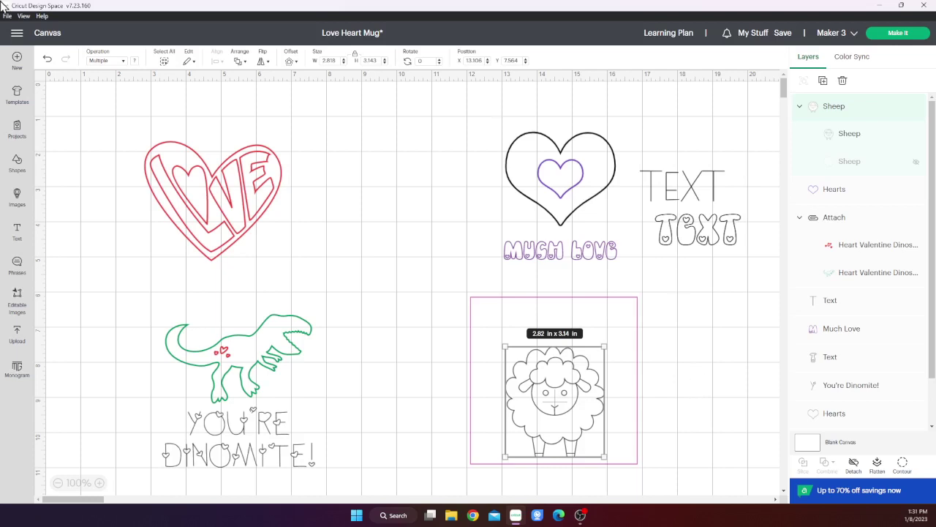
# Move the spare heart-lettered text above the sheep and change its wording to "I Love EWE".
pyautogui.click(723, 232)
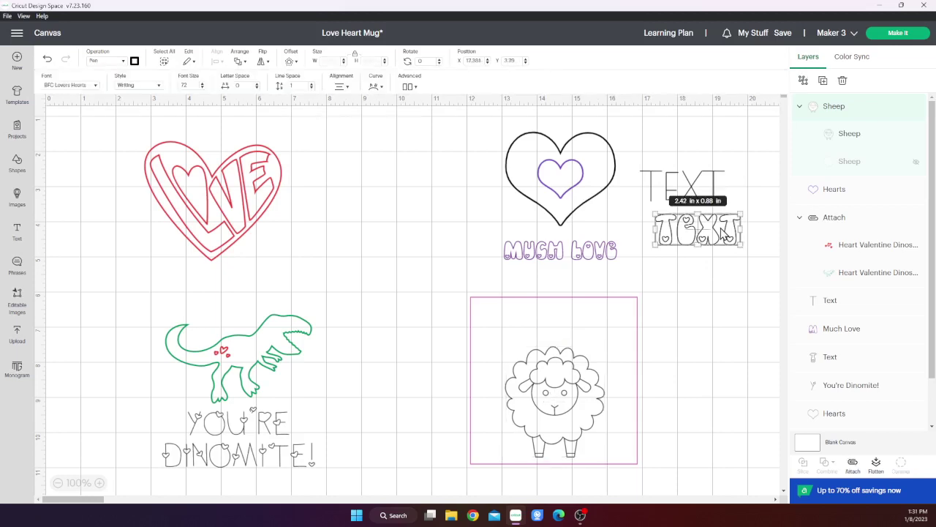
pyautogui.moveTo(674, 259); pyautogui.dragTo(546, 329)
pyautogui.doubleClick(529, 326)
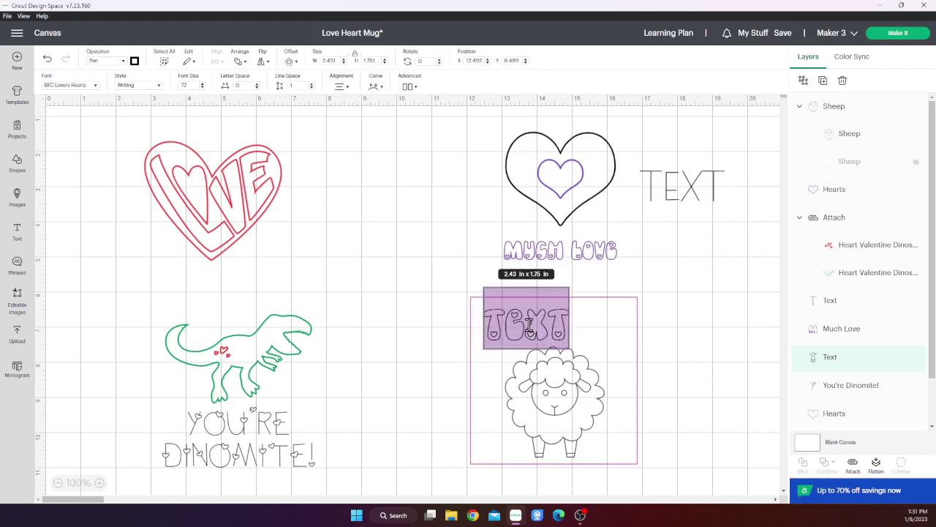
pyautogui.press('BackSpace')
pyautogui.write('I')
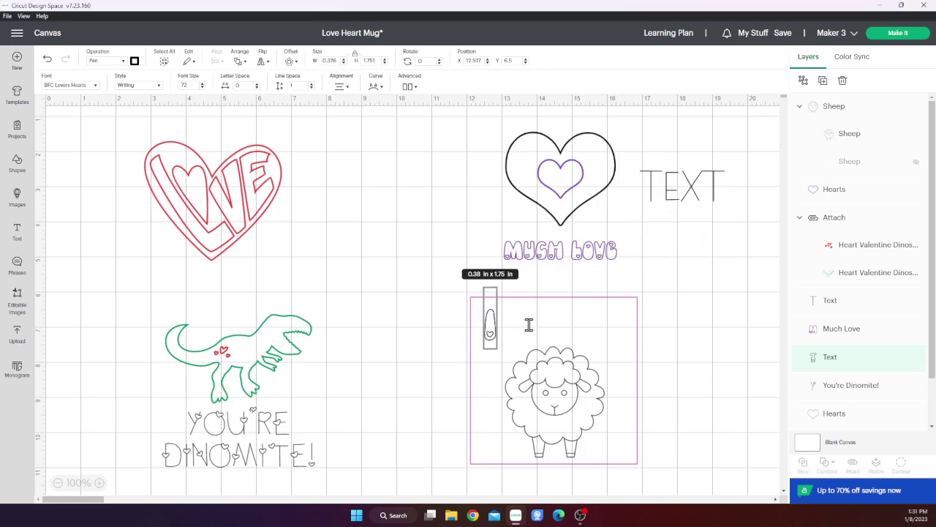
pyautogui.write(' Love')
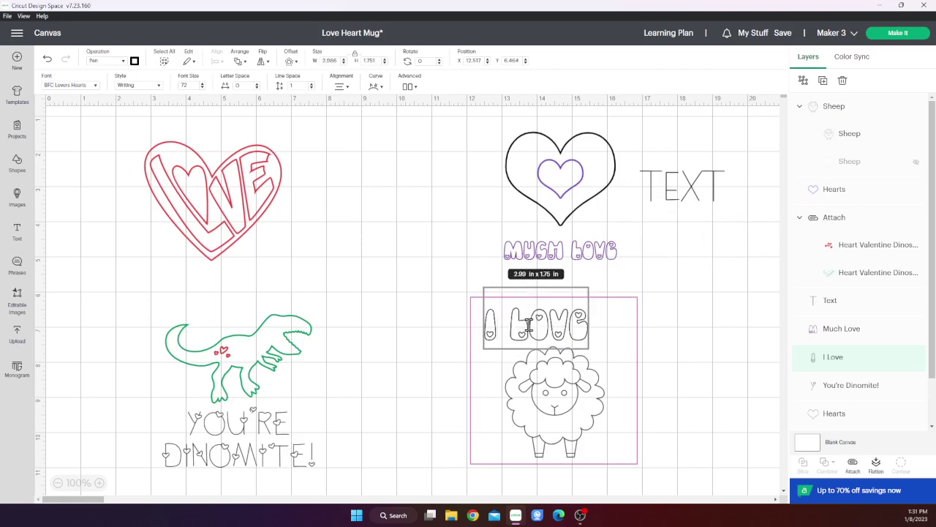
pyautogui.write(' EWE')
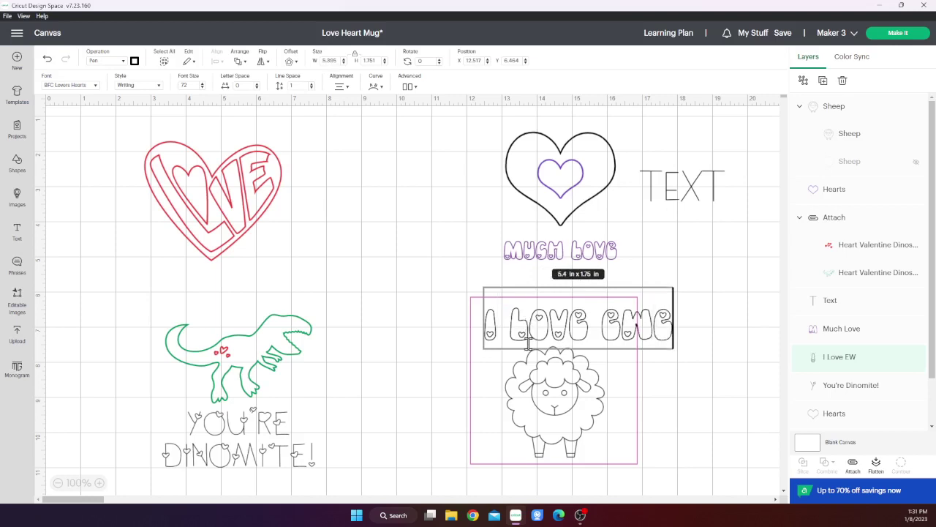
# Curve "I Love EWE" upward over the sheep with a diameter of about 6.4, and shrink it to about 4.31 × 1.42 in inside the guide.
pyautogui.click(374, 88)
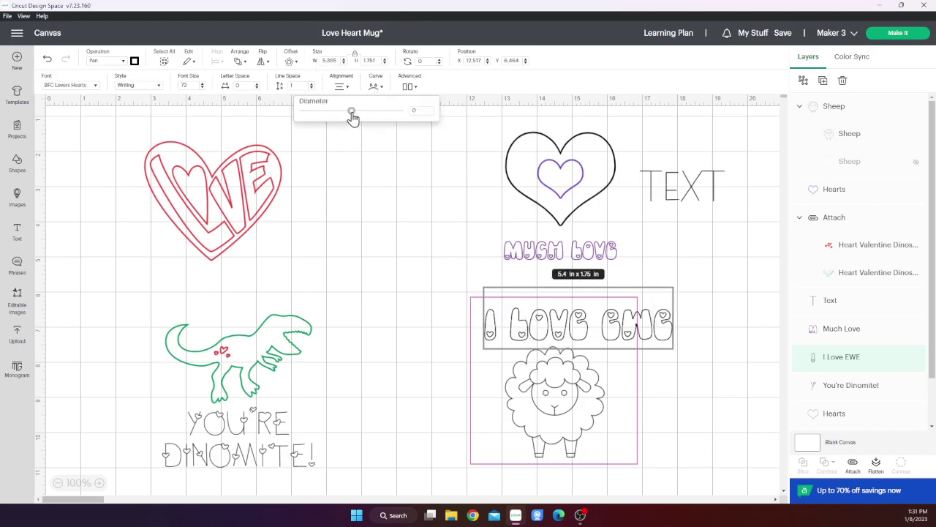
pyautogui.moveTo(355, 113); pyautogui.dragTo(385, 124)
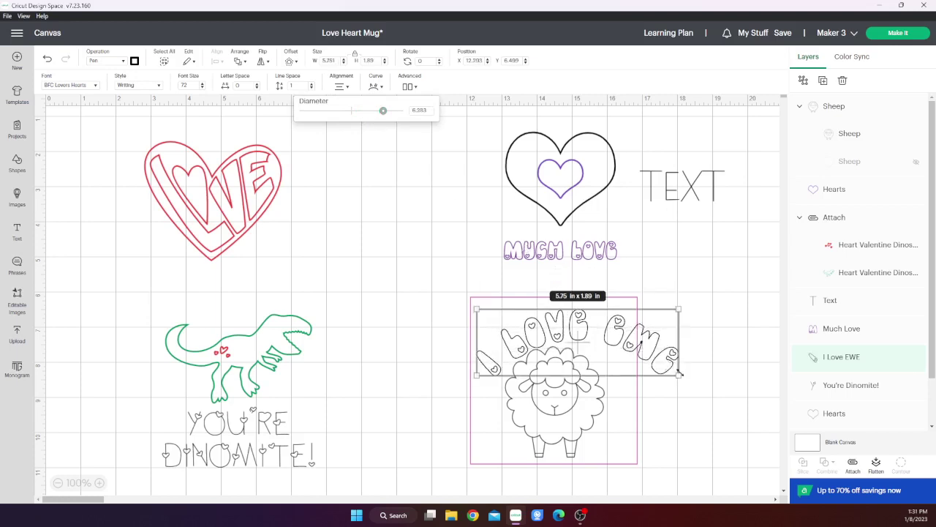
pyautogui.moveTo(678, 374); pyautogui.dragTo(611, 334)
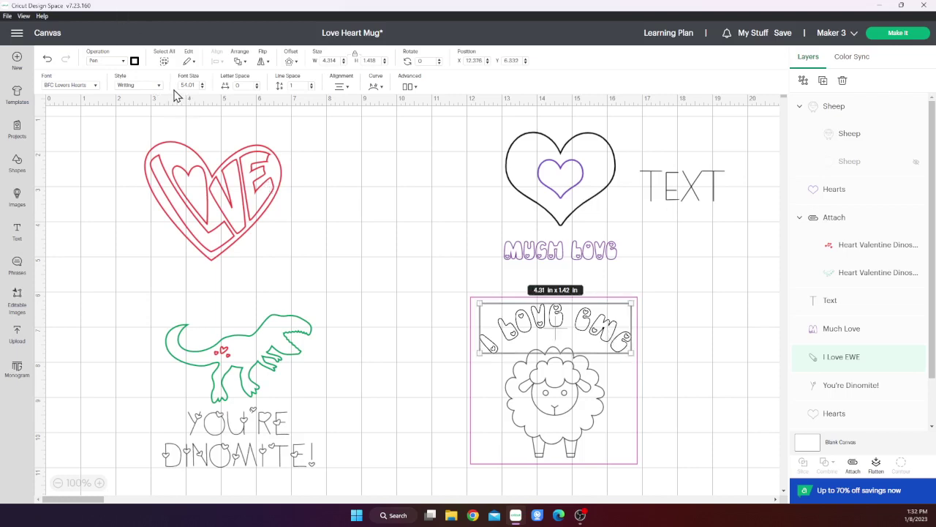
# Set the "I Love EWE" text's pen color to Red and nudge the sheep slightly up and sideways beneath it.
pyautogui.click(135, 62)
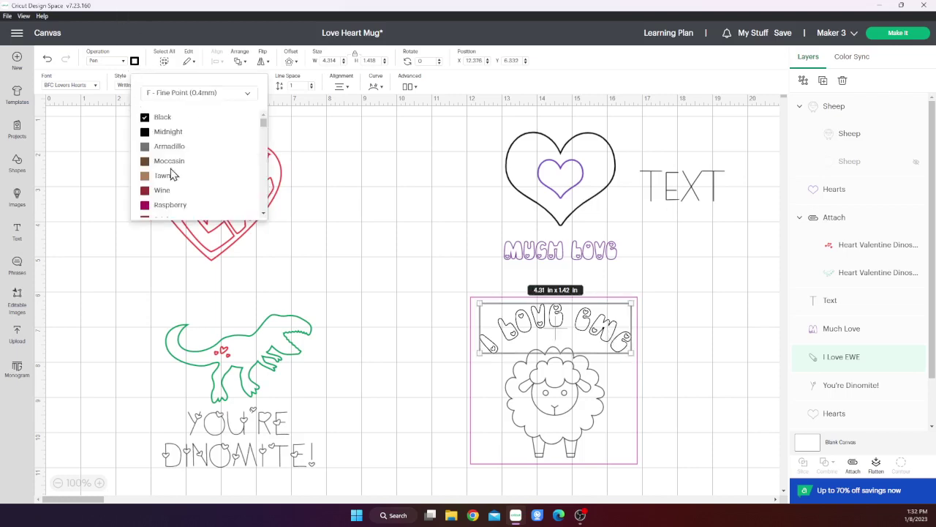
pyautogui.scroll(-2, 249, 187)
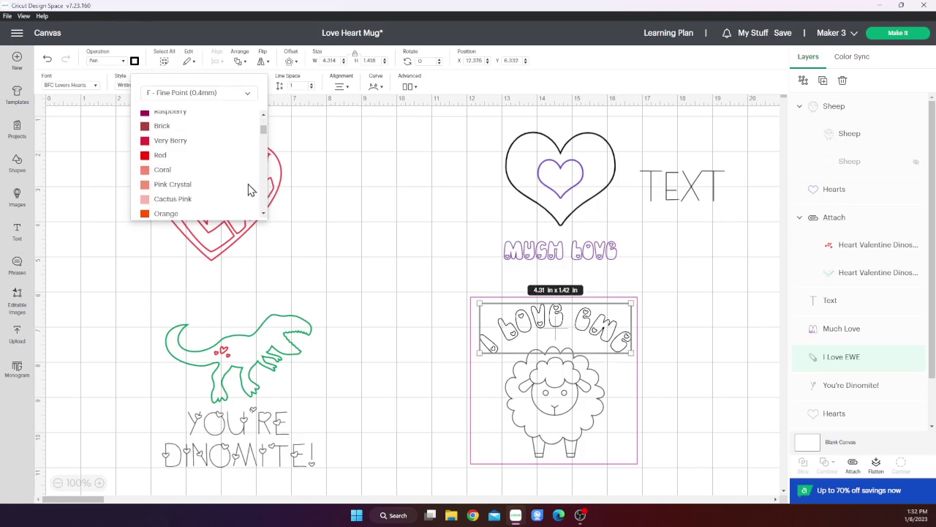
pyautogui.click(164, 158)
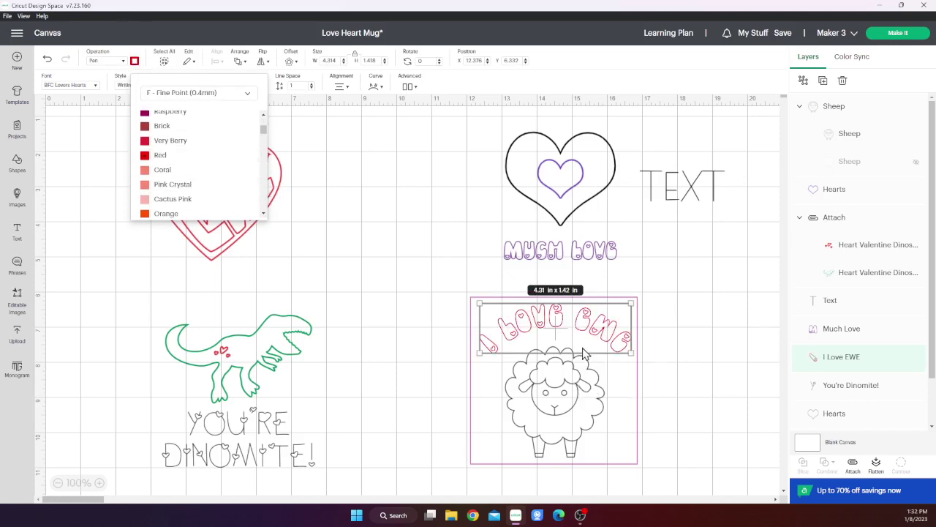
pyautogui.moveTo(557, 411); pyautogui.dragTo(560, 404)
# Attach both nested hearts and the "Much Love" text into one design.
pyautogui.moveTo(467, 126); pyautogui.dragTo(599, 272)
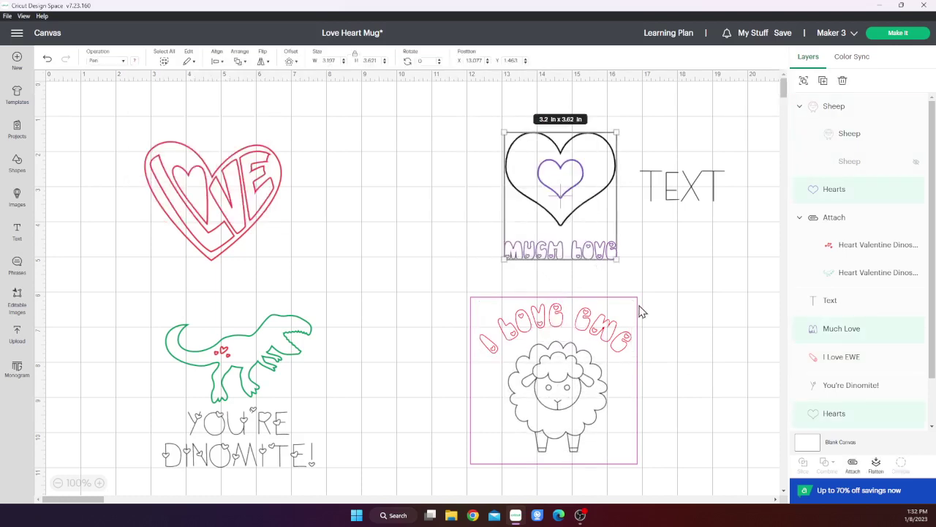
pyautogui.click(853, 465)
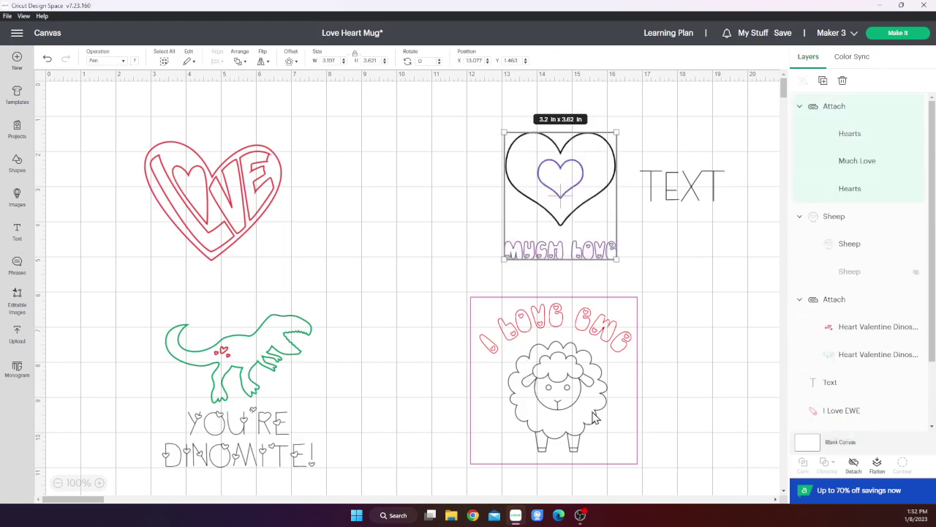
pyautogui.moveTo(500, 335); pyautogui.dragTo(549, 397)
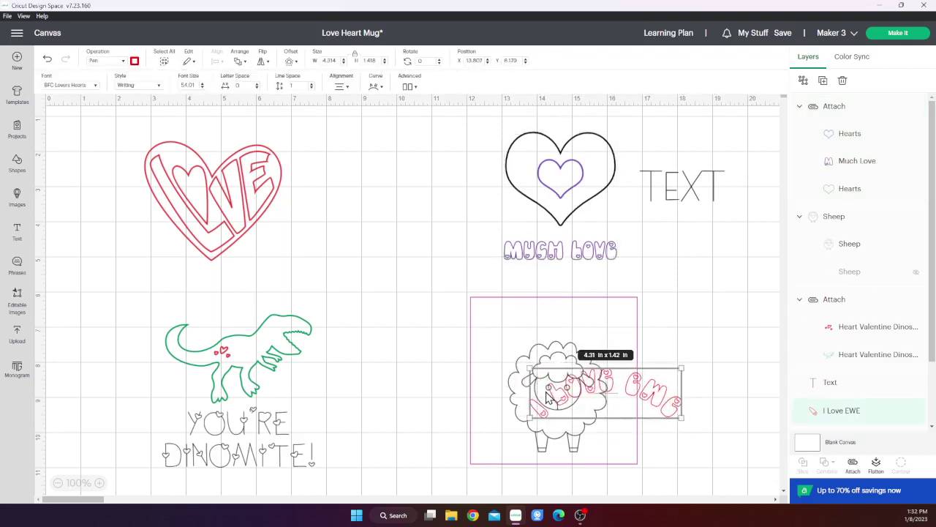
pyautogui.click(585, 428)
pyautogui.hotkey('ctrl', 'z')
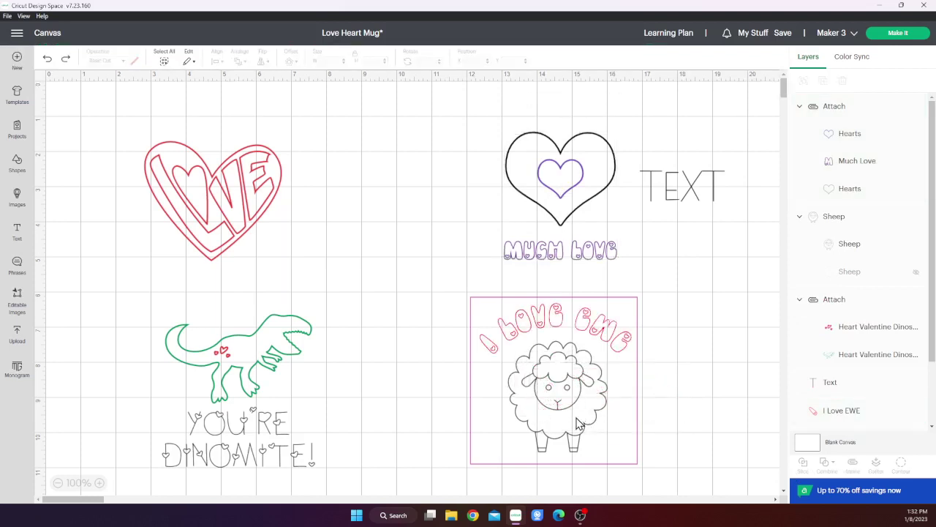
# Delete the square guide around the sheep design.
pyautogui.click(637, 450)
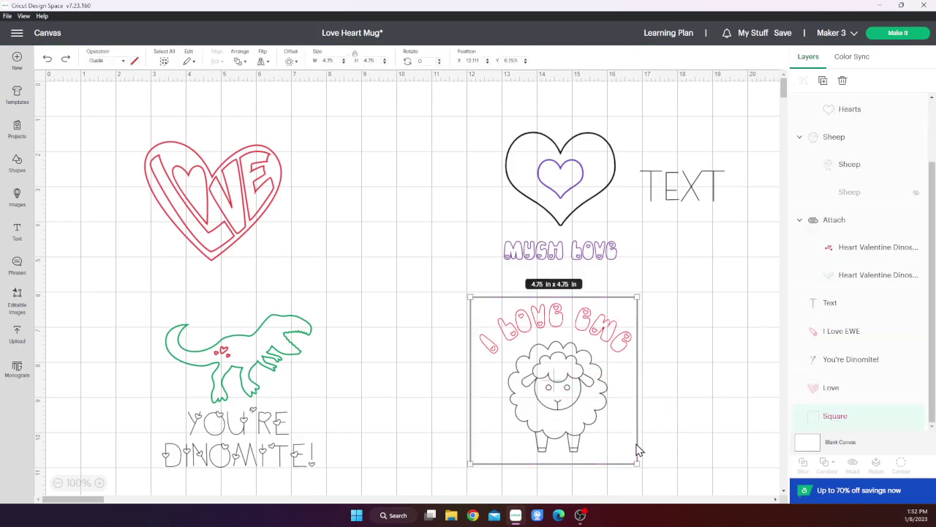
pyautogui.press('Delete')
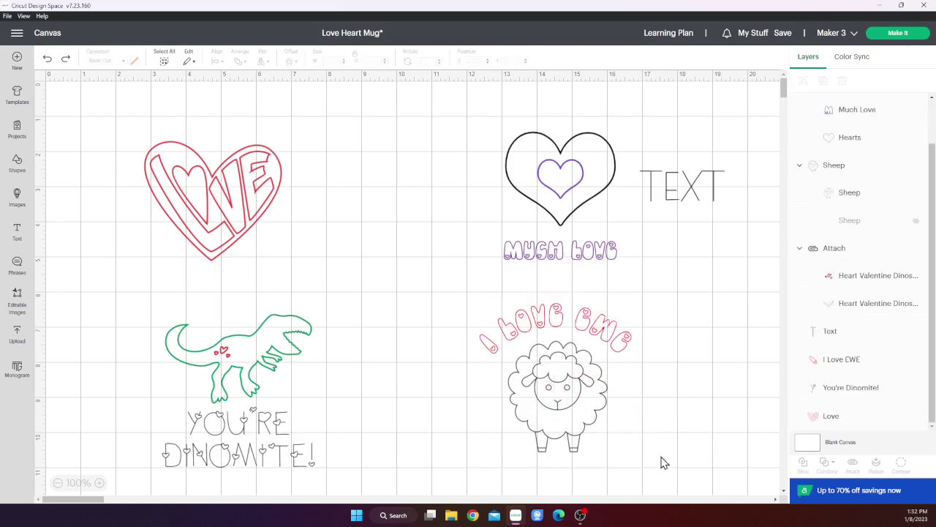
# Center the sheep and the "I Love EWE" text horizontally on each other and attach them.
pyautogui.moveTo(665, 461); pyautogui.dragTo(489, 309)
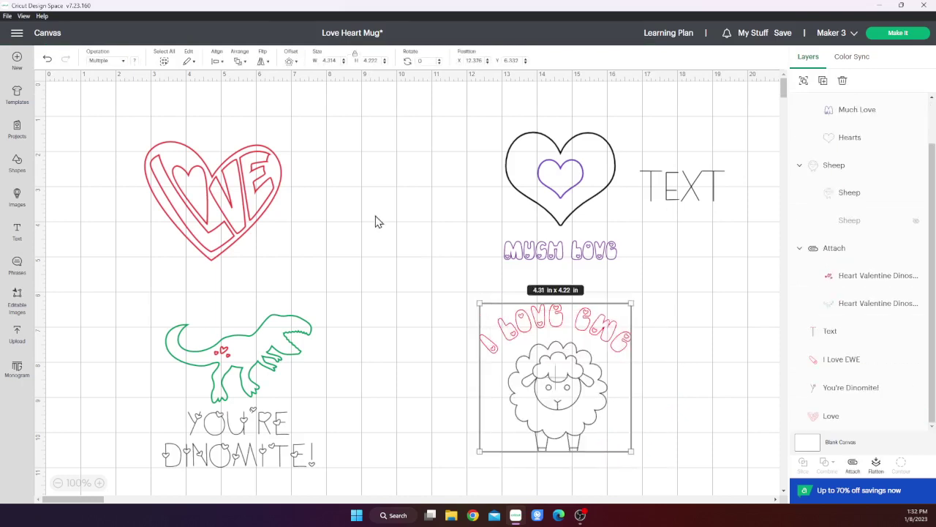
pyautogui.click(216, 63)
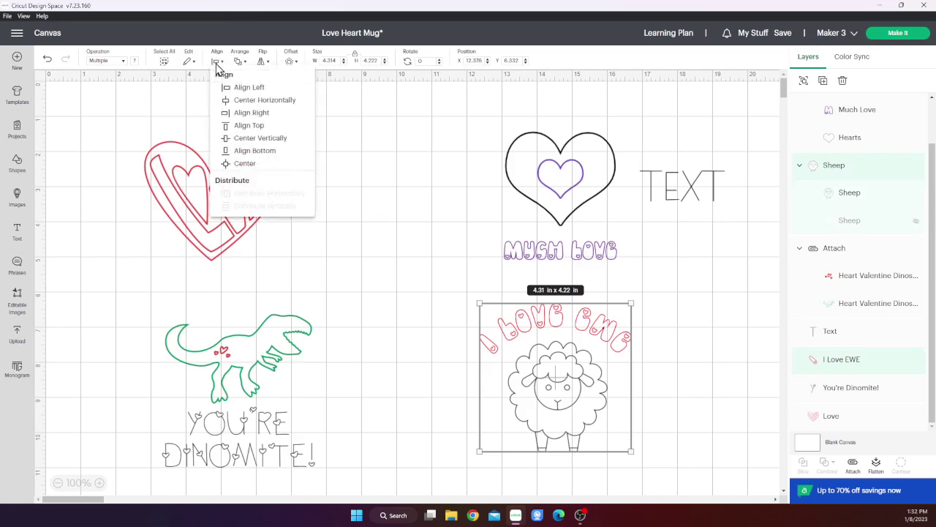
pyautogui.click(247, 100)
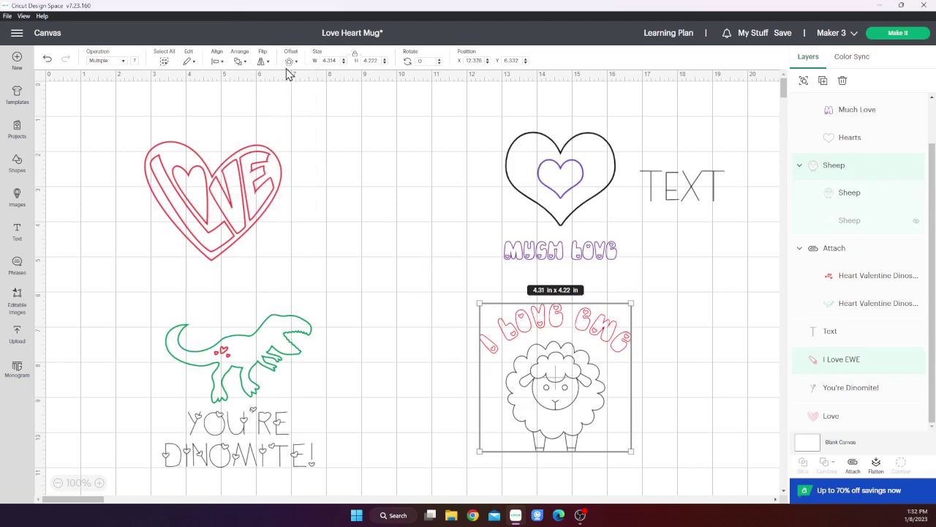
pyautogui.click(853, 465)
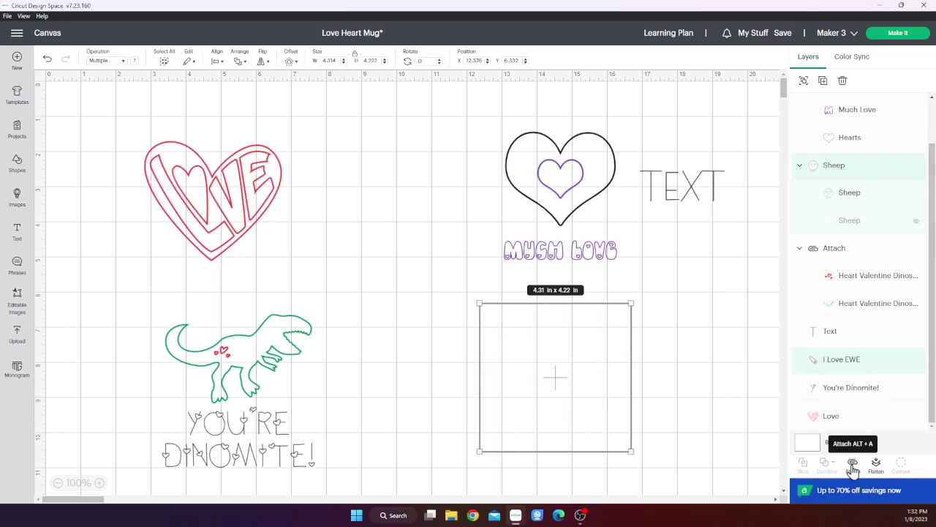
pyautogui.click(668, 333)
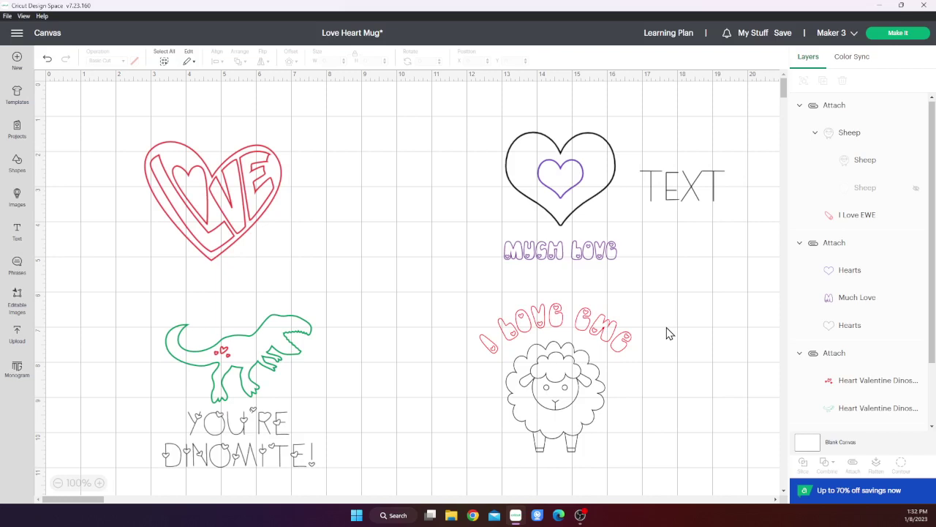
# Examine the operation choices for the sheep's drawing layer and for the whole attached sheep design.
pyautogui.click(546, 385)
pyautogui.click(774, 439)
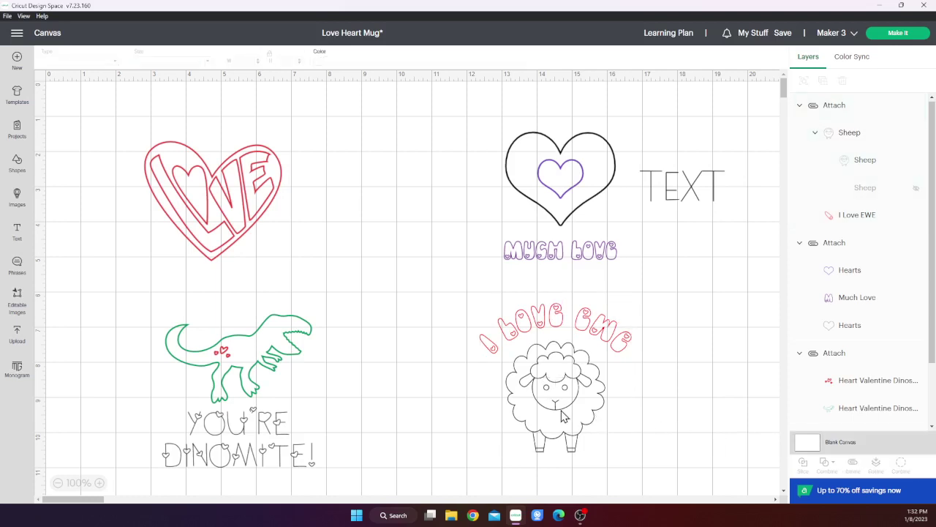
pyautogui.click(563, 415)
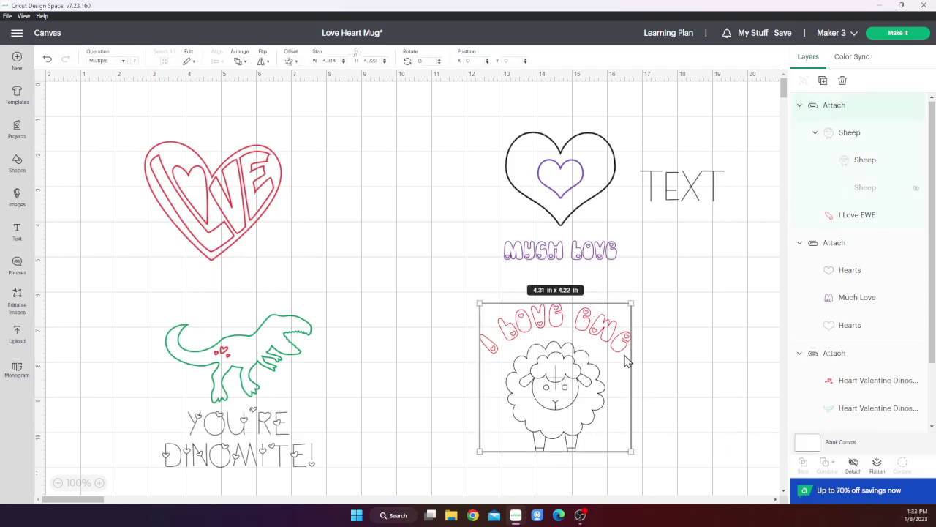
pyautogui.click(878, 163)
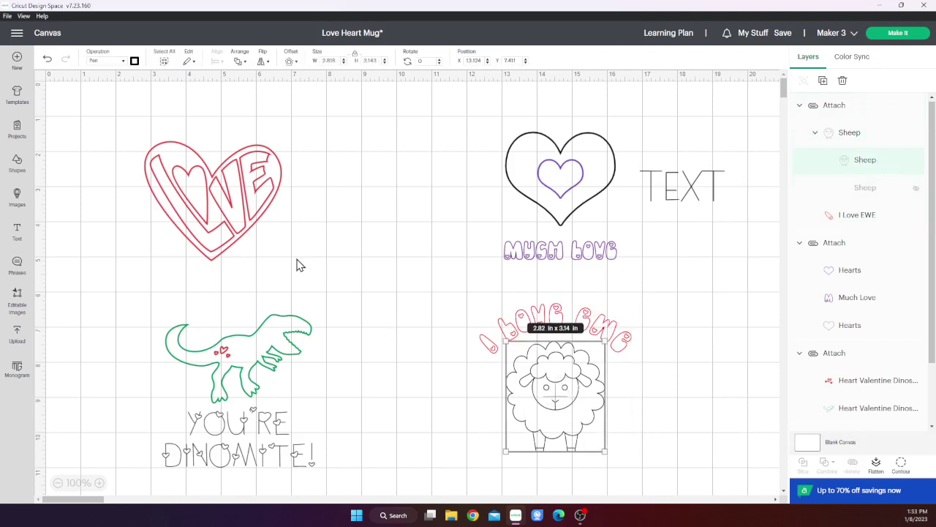
pyautogui.click(118, 63)
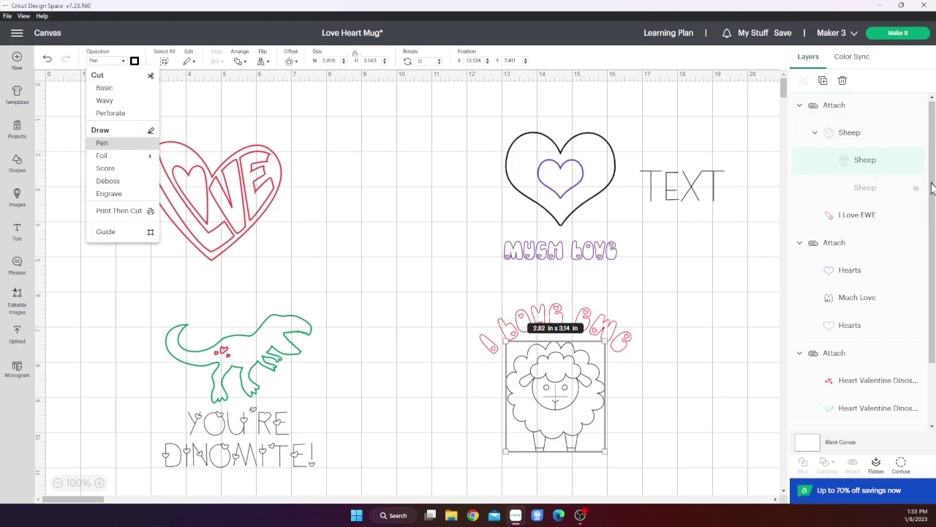
pyautogui.click(556, 319)
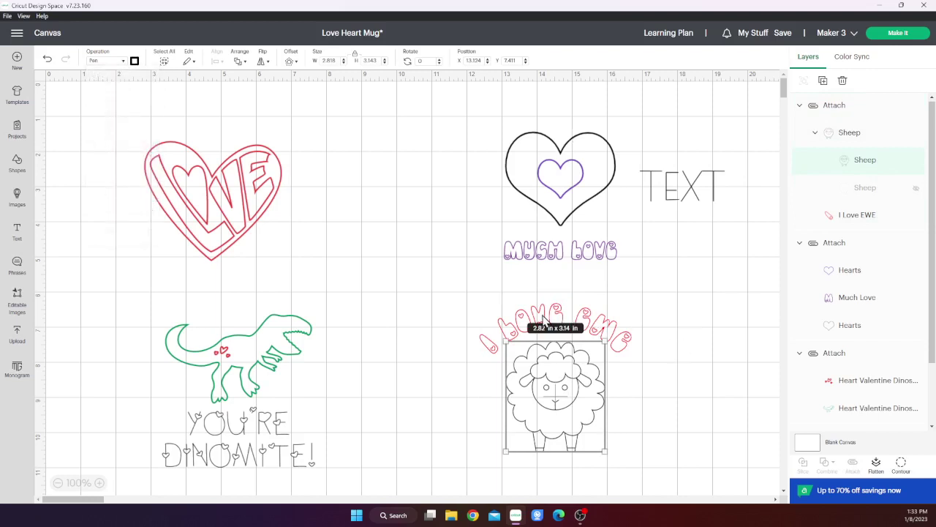
pyautogui.click(545, 322)
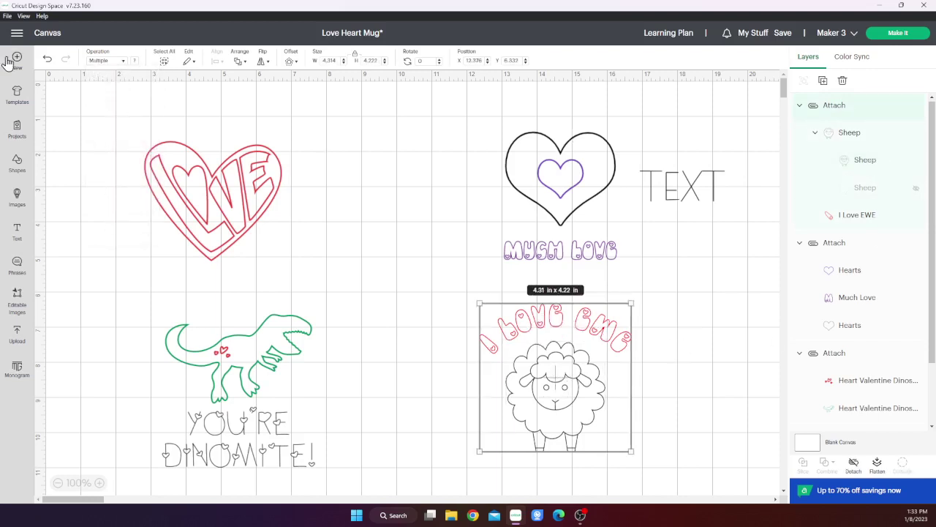
pyautogui.click(125, 64)
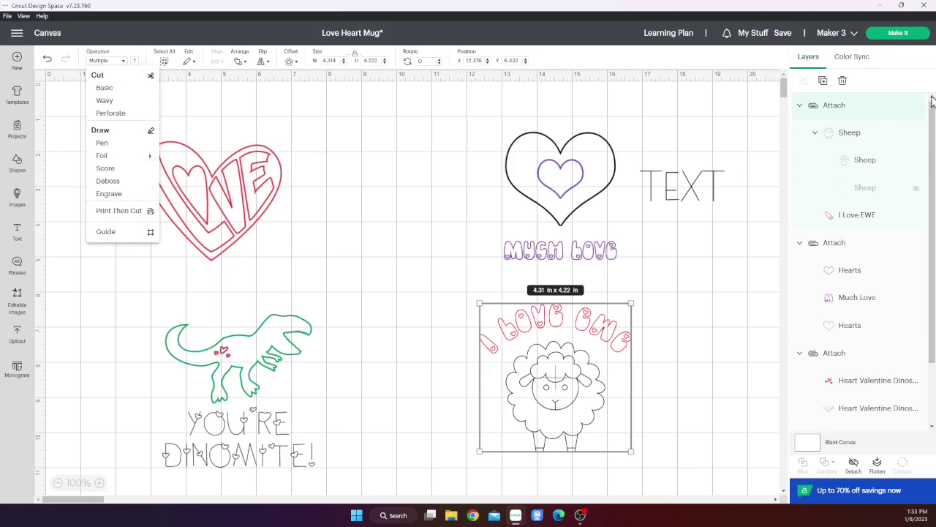
# Set the sheep's drawing layer to a Marker (1mm) pen in Black (Watercolor).
pyautogui.click(863, 165)
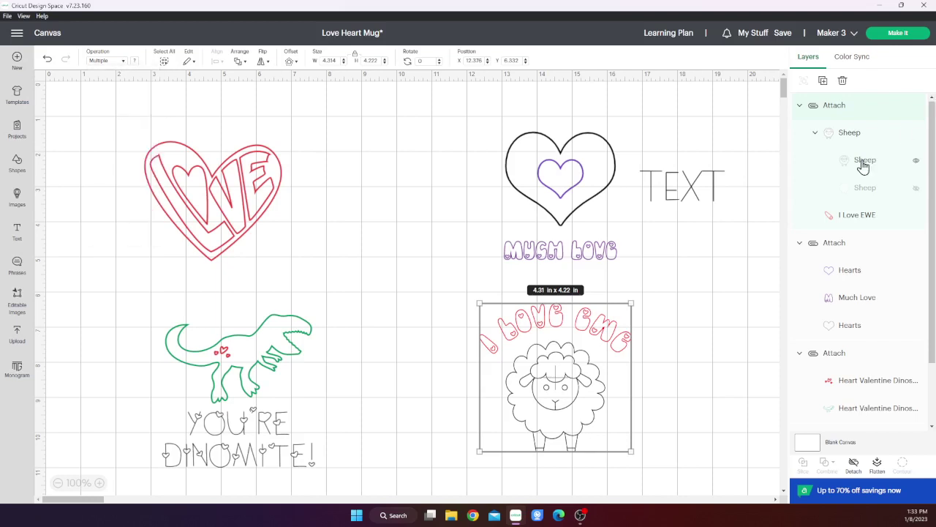
pyautogui.click(862, 162)
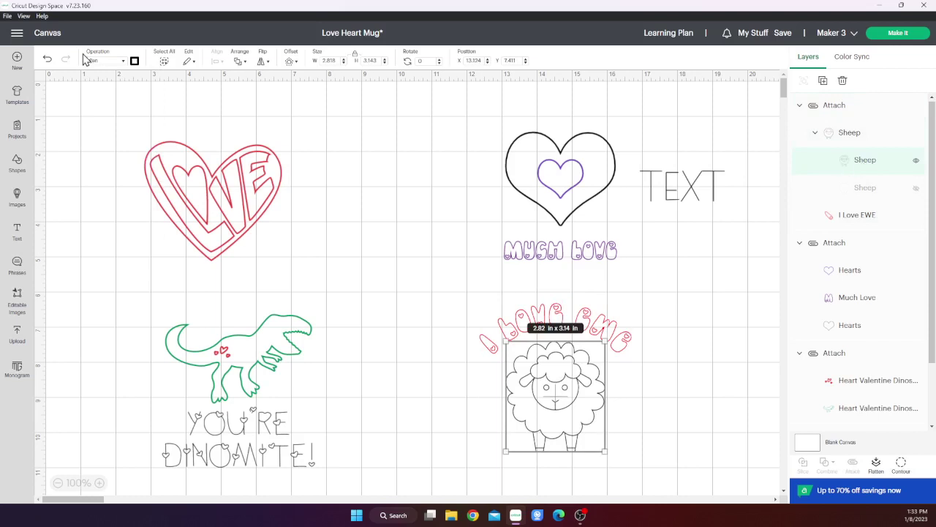
pyautogui.click(134, 61)
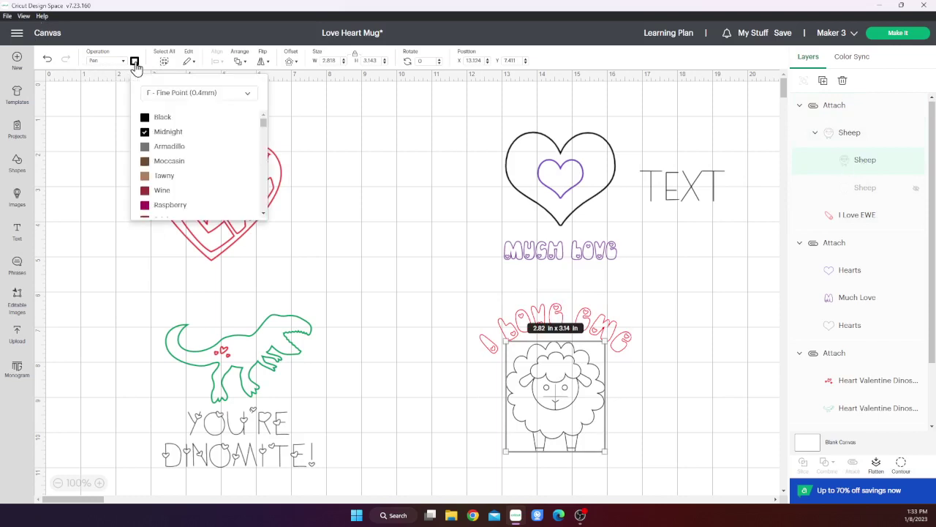
pyautogui.click(232, 99)
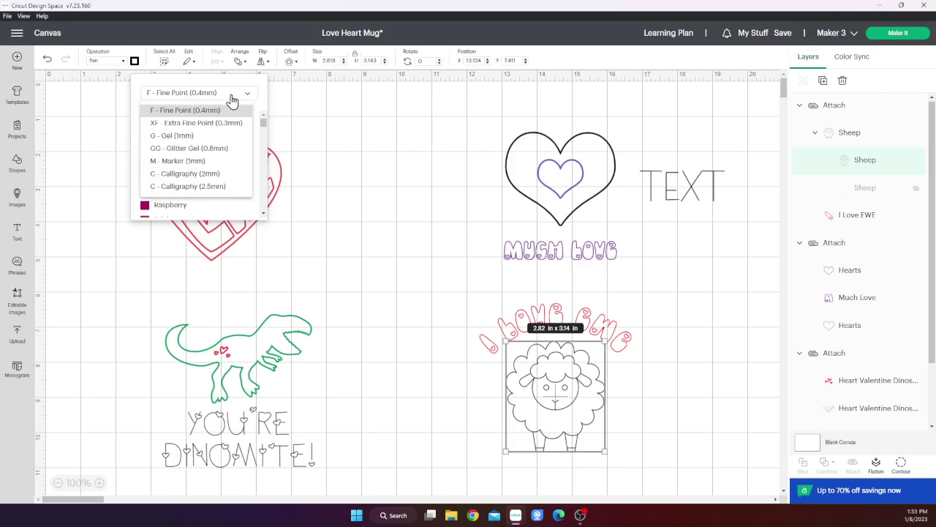
pyautogui.click(193, 160)
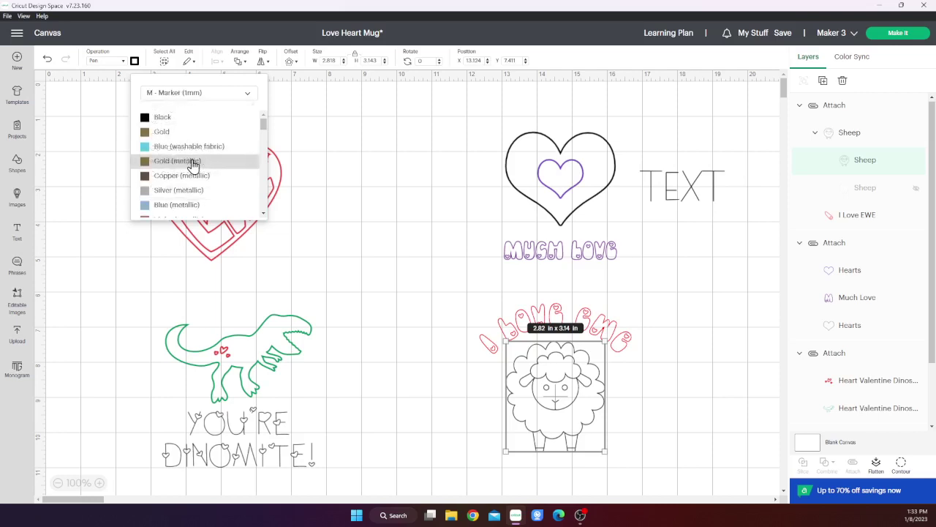
pyautogui.scroll(-3, 193, 154)
pyautogui.scroll(-5, 193, 161)
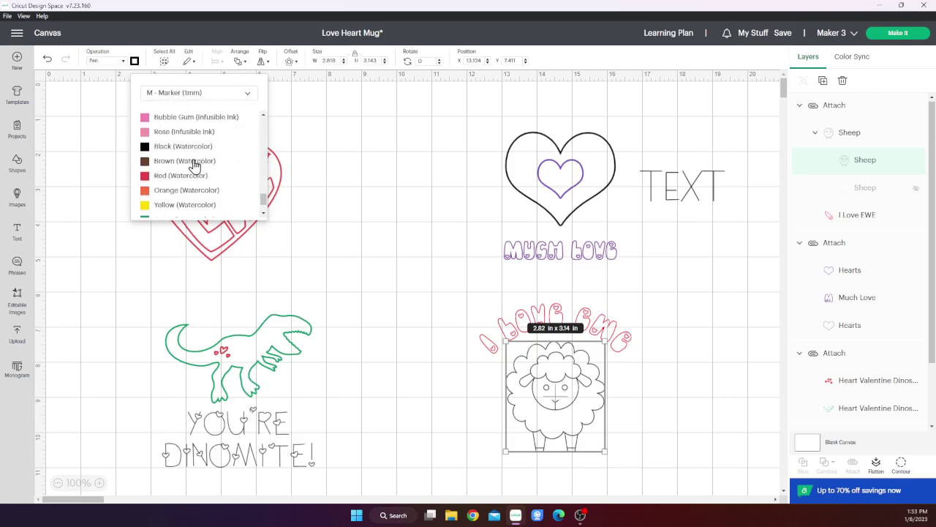
pyautogui.scroll(4, 188, 150)
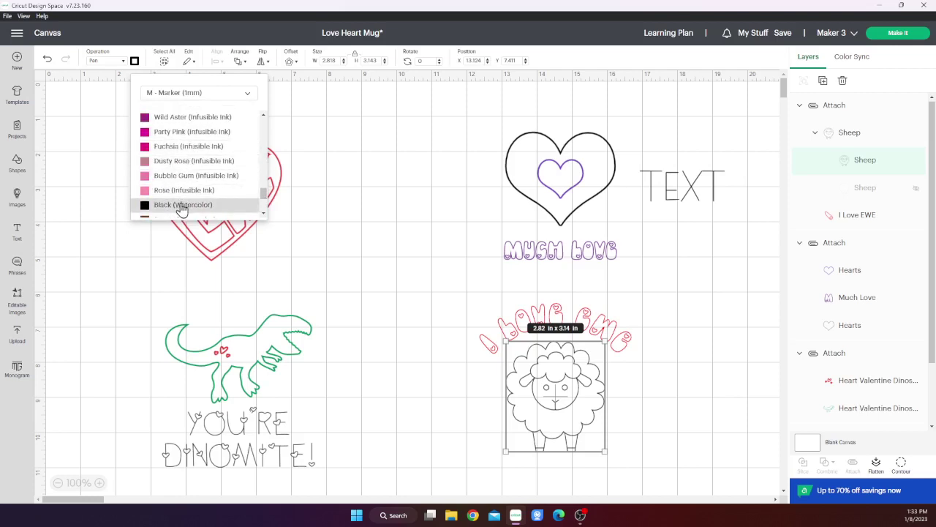
pyautogui.click(181, 207)
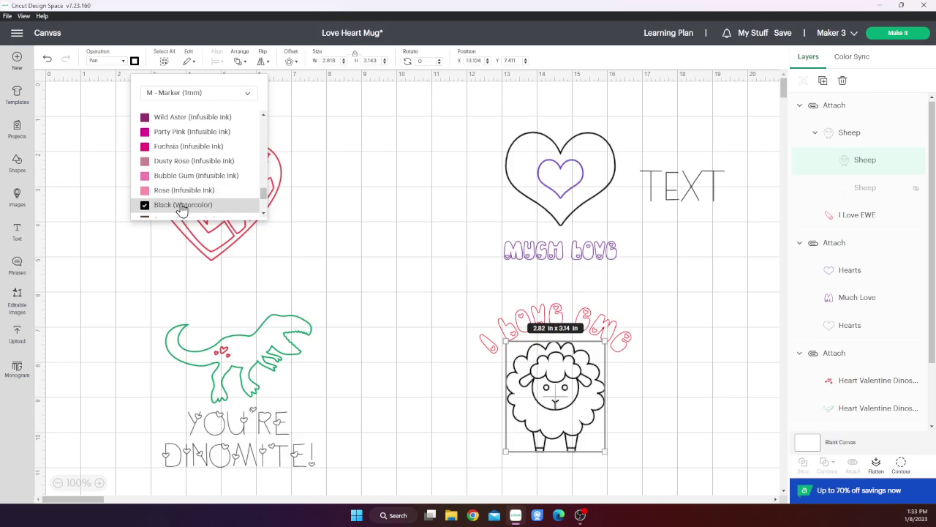
pyautogui.click(618, 404)
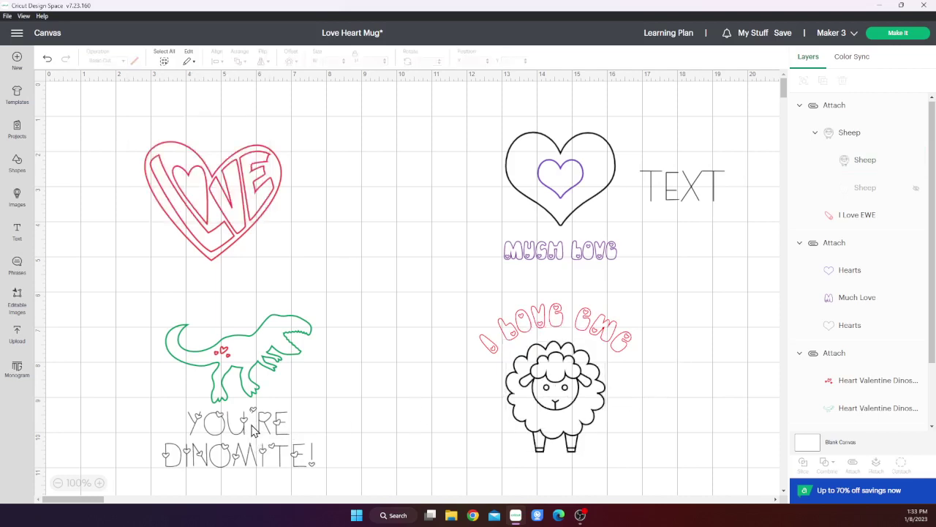
# Remove the leftover placeholder text beside the nested hearts.
pyautogui.click(856, 58)
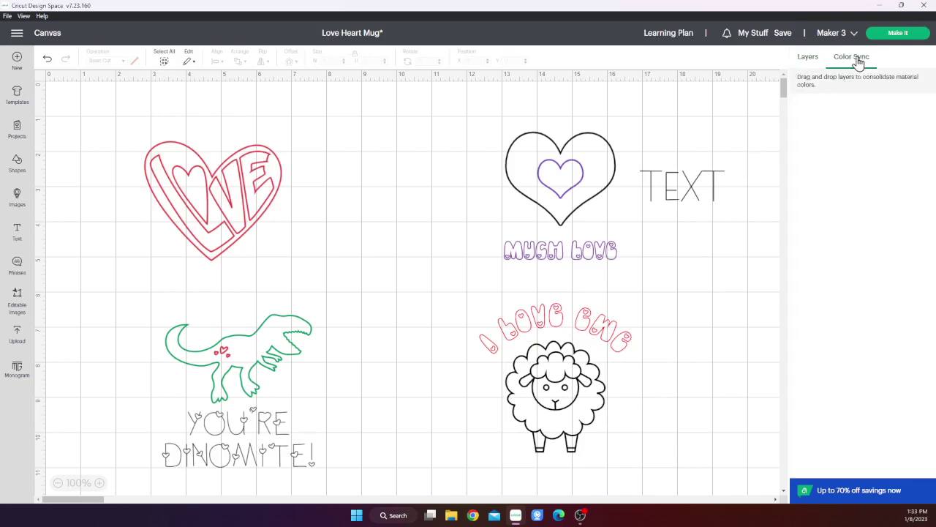
pyautogui.click(808, 59)
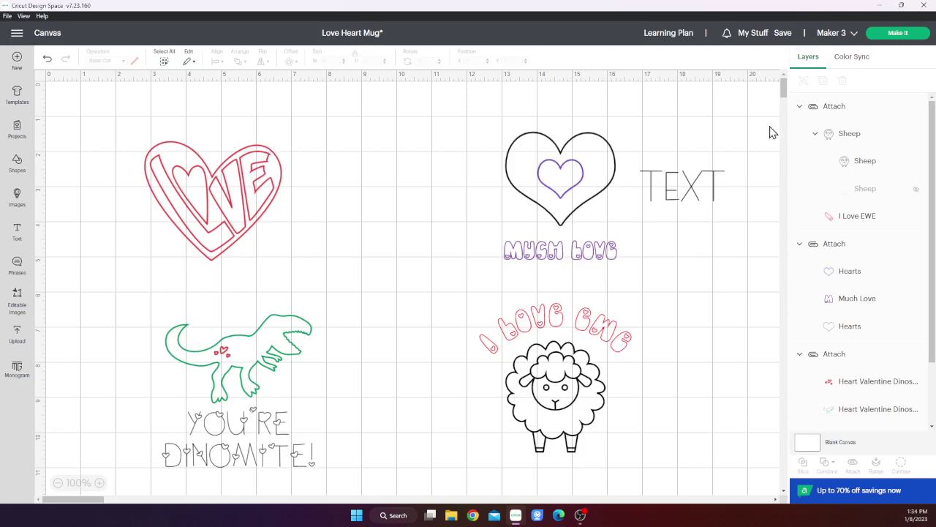
pyautogui.click(679, 186)
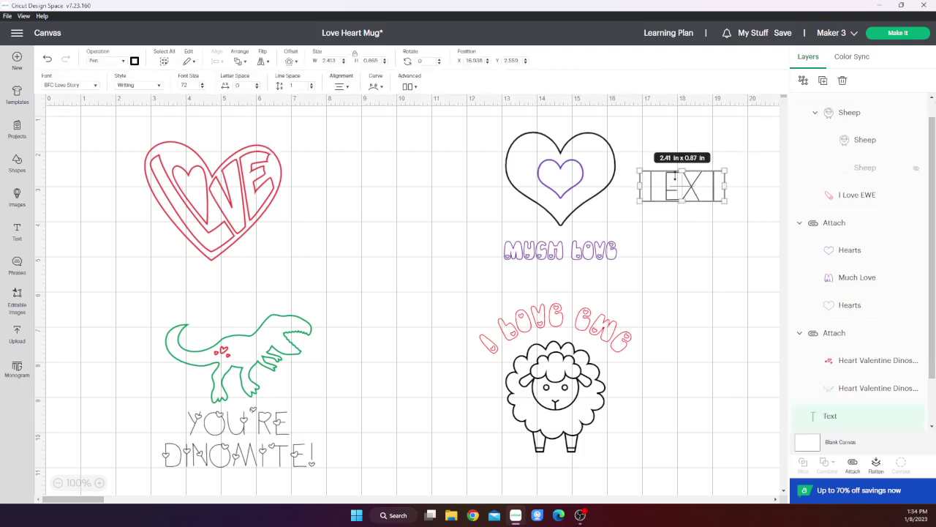
pyautogui.click(746, 168)
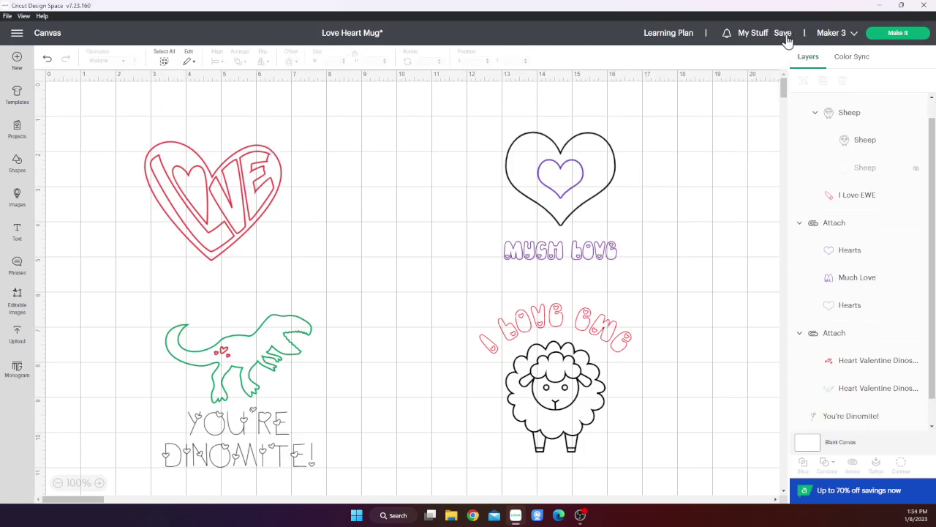
# Save the project as a new copy titled "Valentine Watercolor Cards S40" and dismiss the save notice.
pyautogui.click(785, 39)
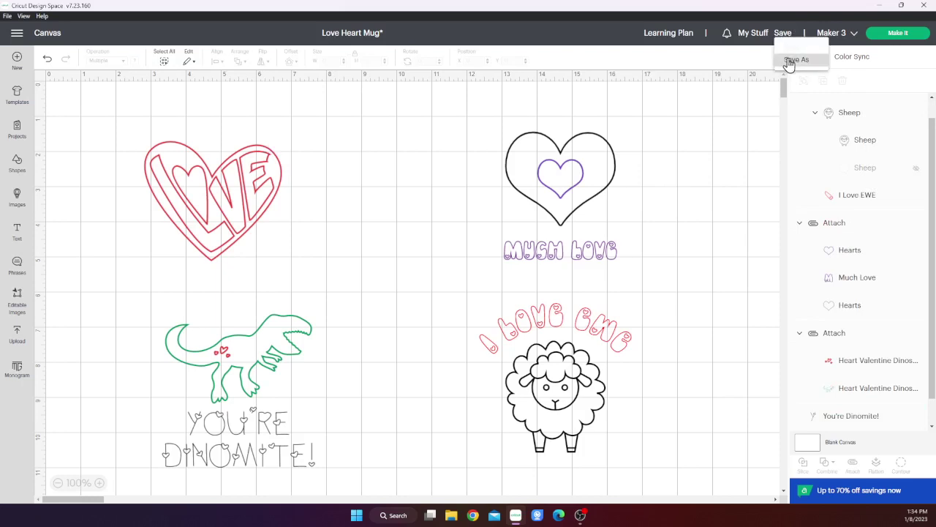
pyautogui.click(796, 60)
pyautogui.click(326, 103)
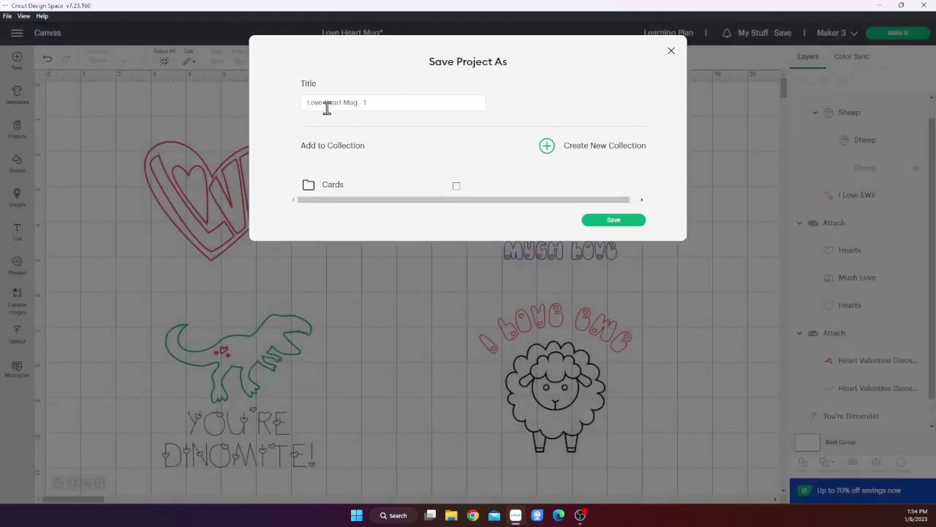
pyautogui.hotkey('ctrl', 'a')
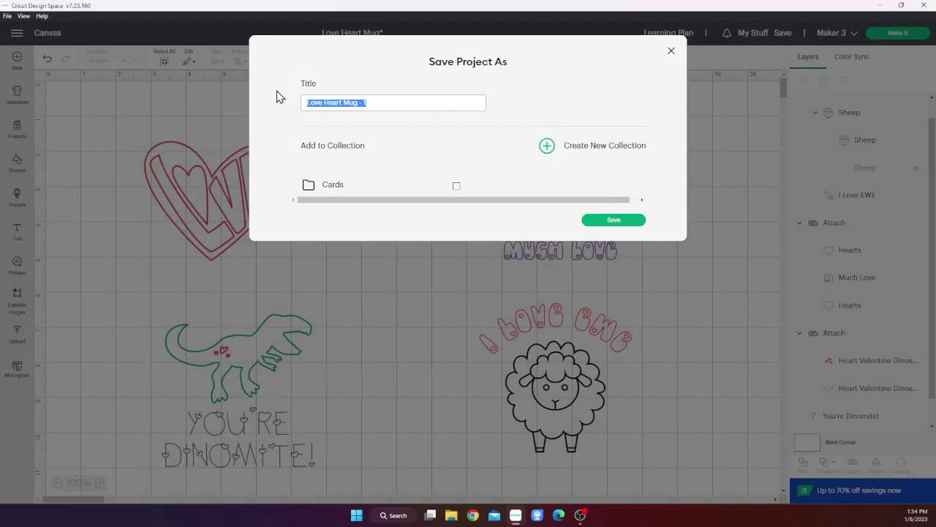
pyautogui.write('Valentine Watercolor Cards S')
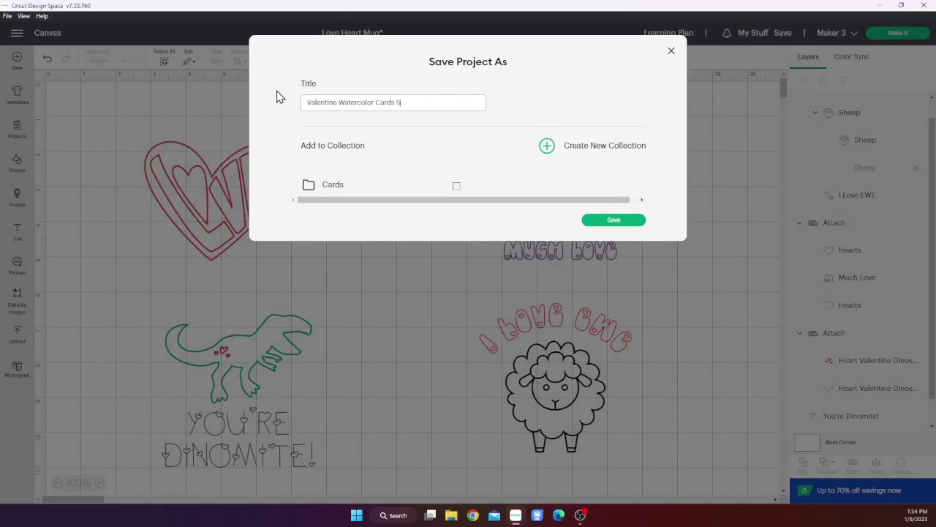
pyautogui.write('40')
pyautogui.click(617, 221)
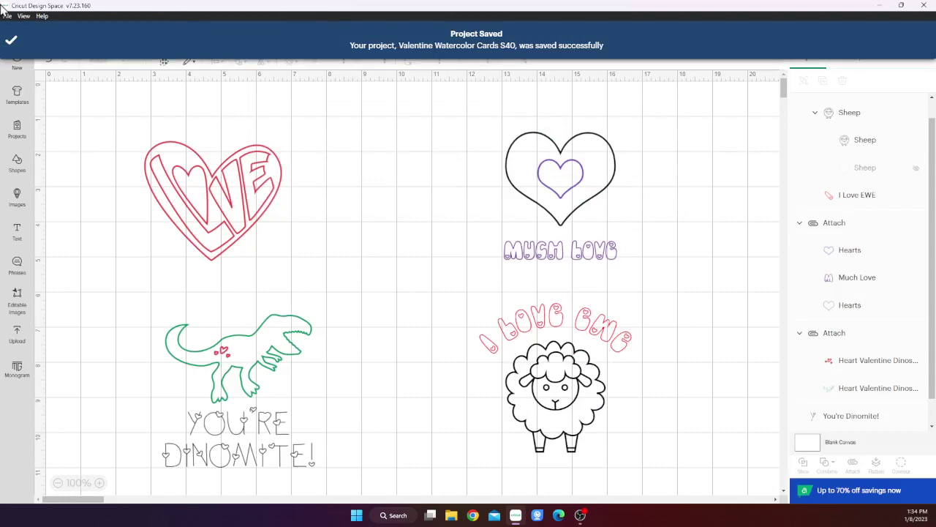
pyautogui.click(11, 44)
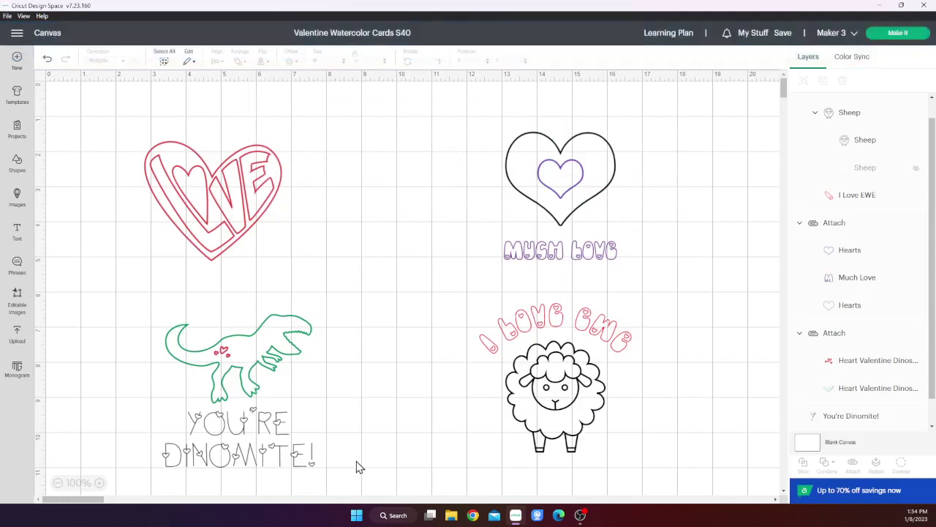